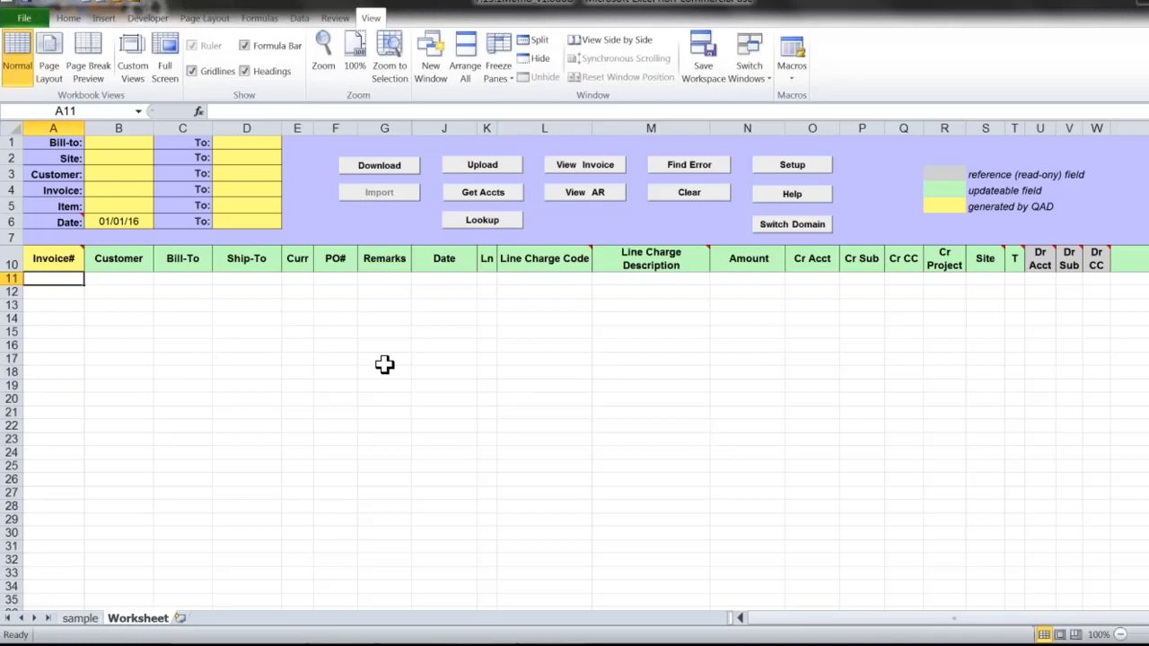
Try the unavailable Import, then copy the sample invoice lines from the sample sheet.
click(379, 192)
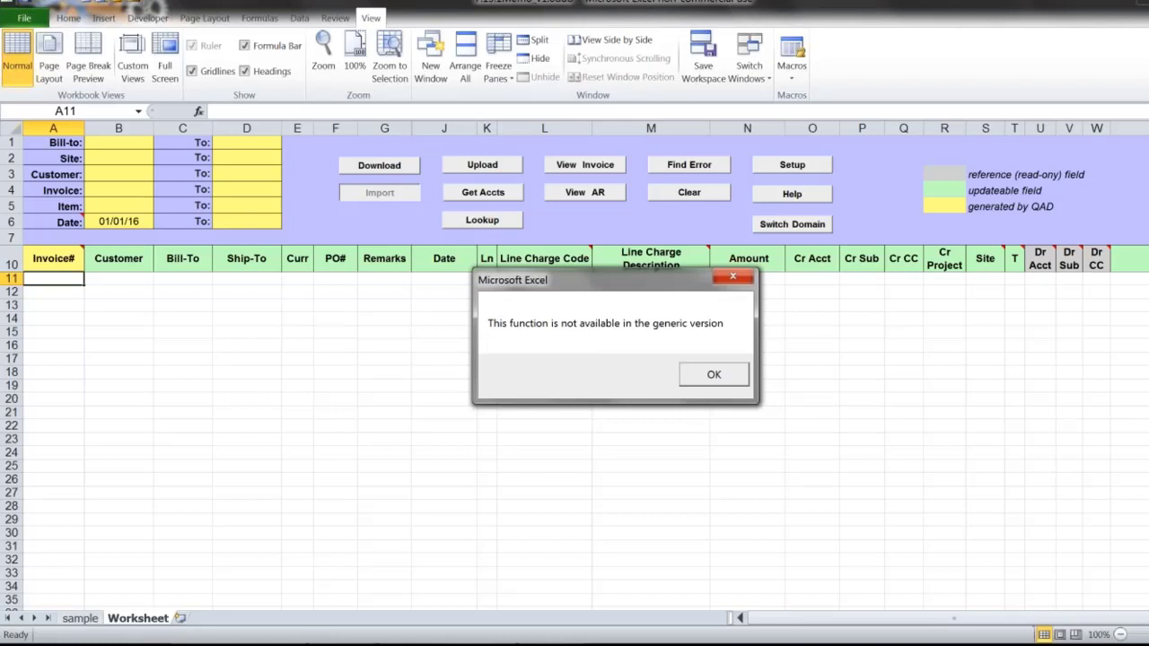
click(714, 376)
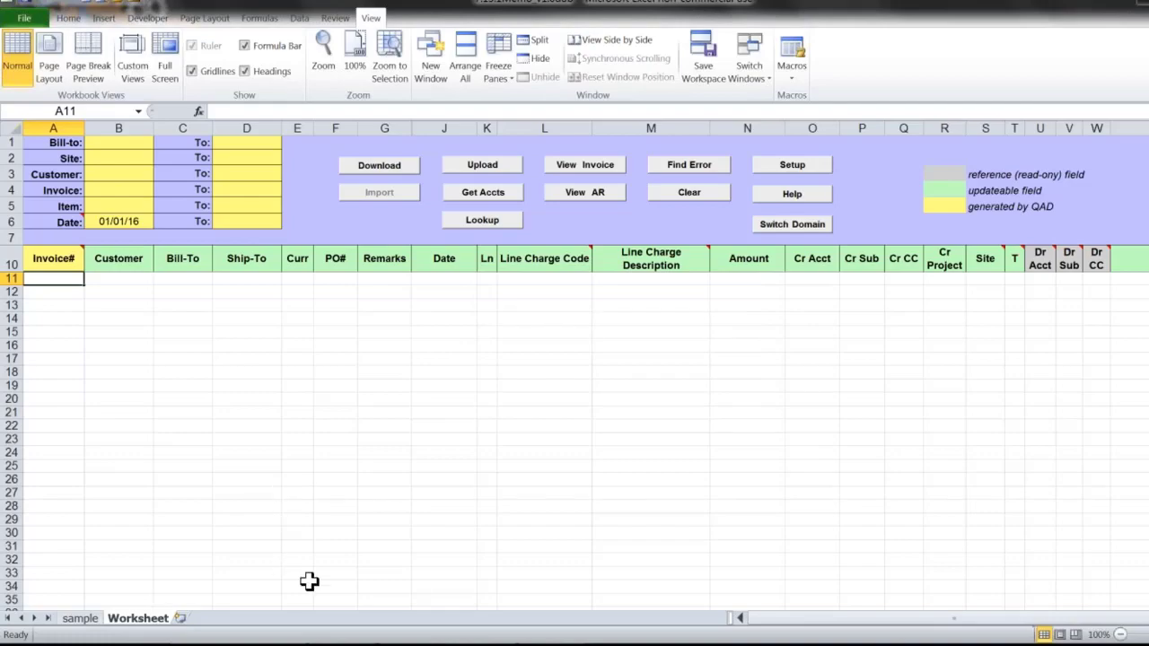
click(80, 618)
click(112, 305)
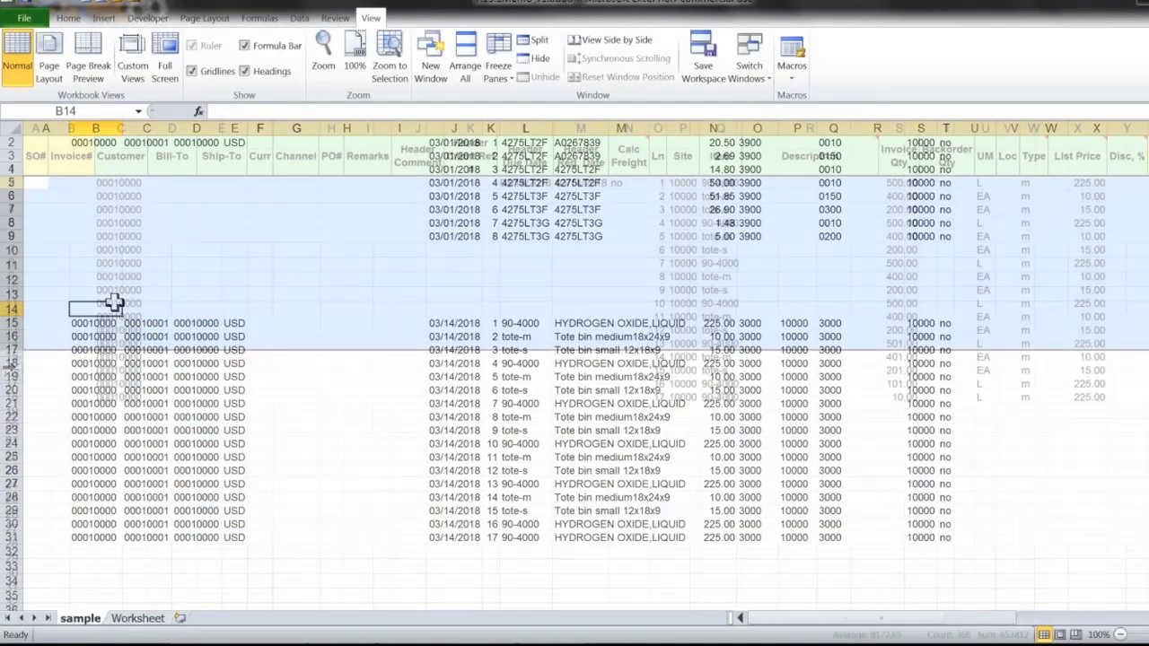
key(ctrl+c)
Paste the 17 sample lines into the Worksheet sheet at row 11 and review the columns.
click(137, 618)
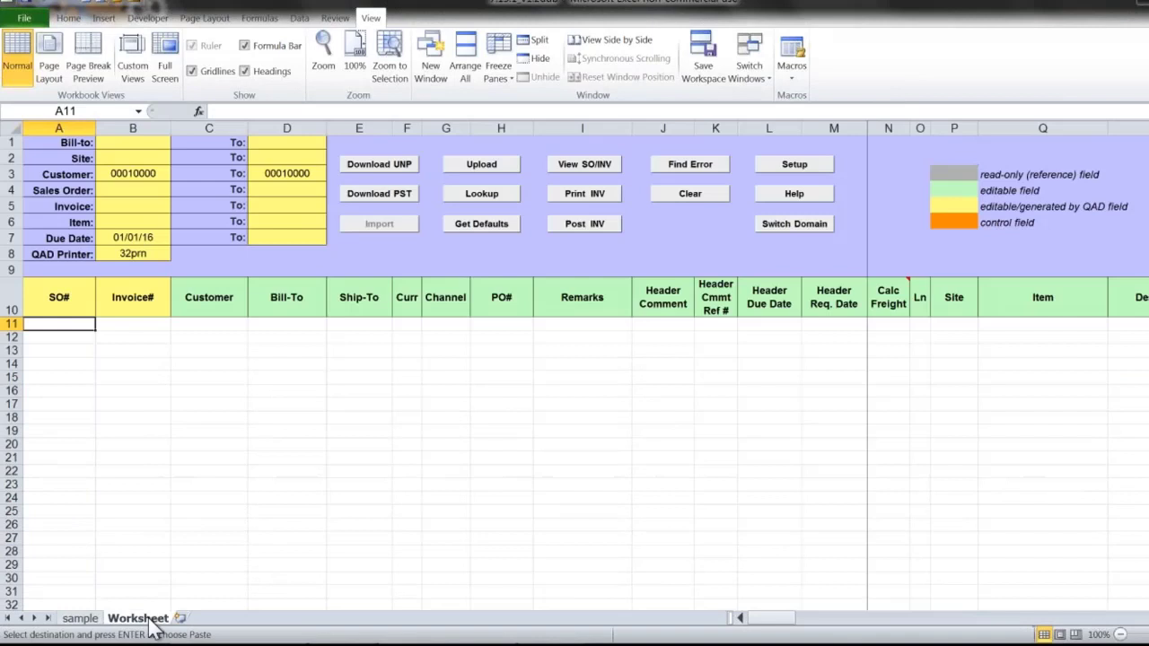
click(5, 325)
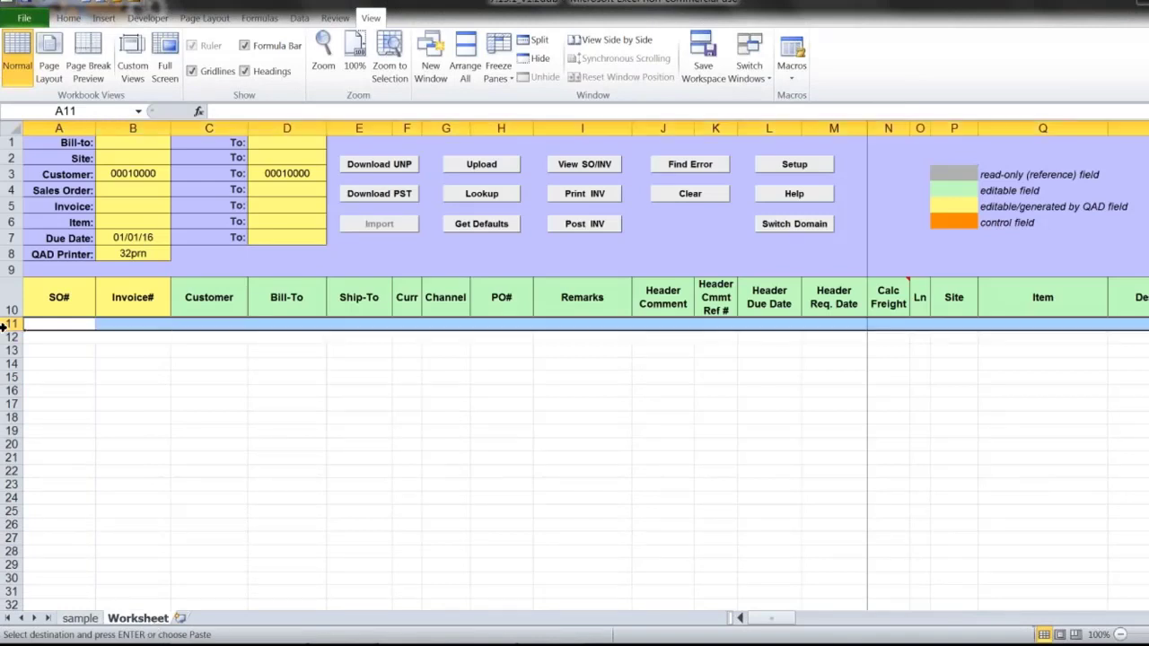
key(ctrl+v)
drag(201, 326, 206, 536)
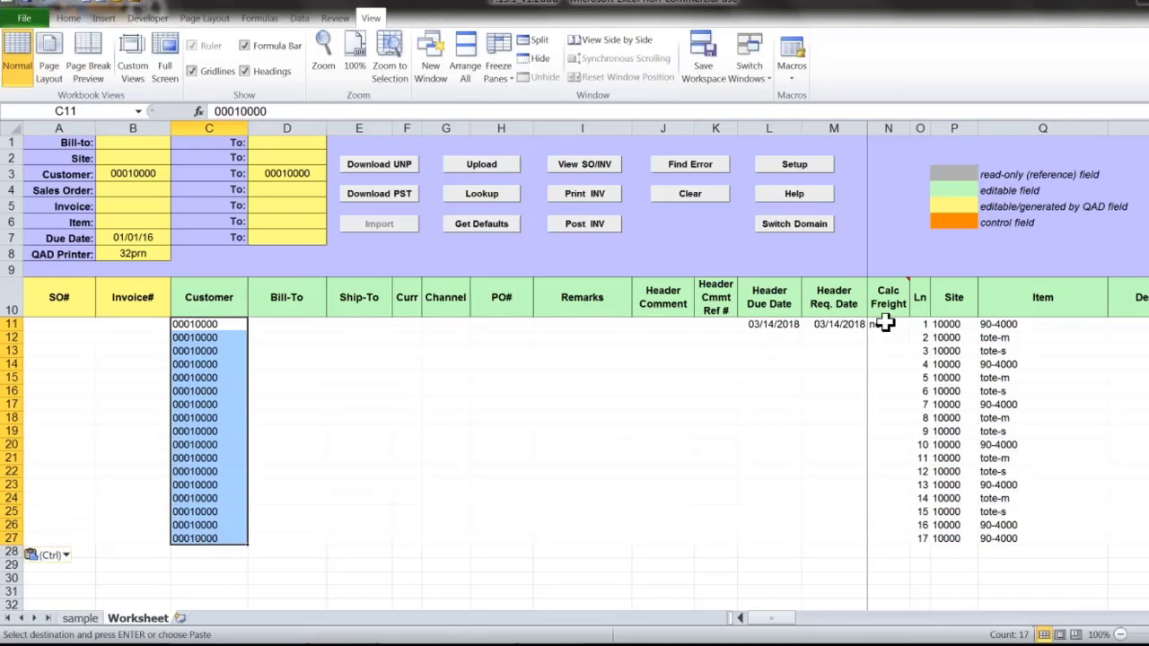
click(288, 312)
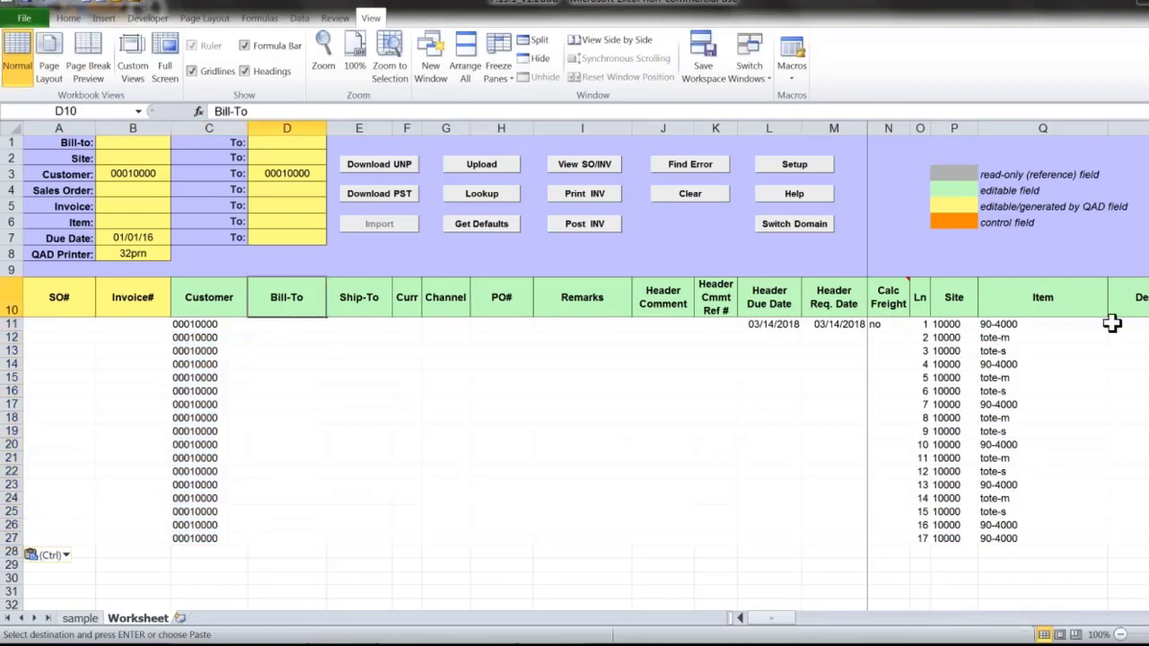
click(1147, 617)
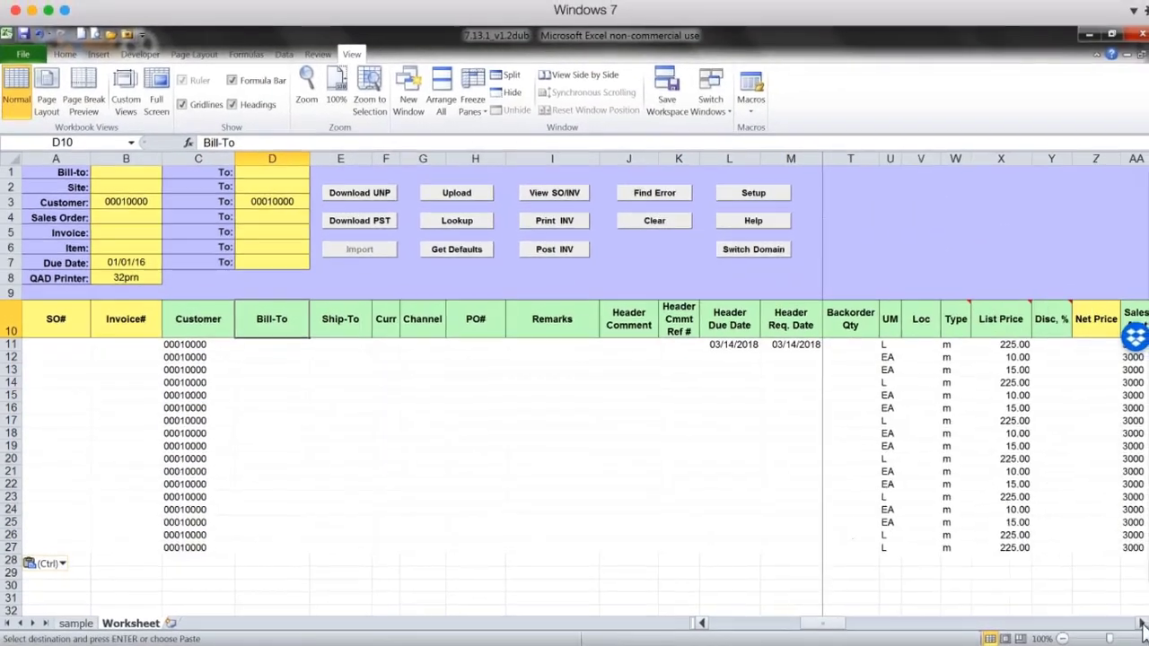
Get QAD defaults for all lines, adding sales account 3000, discount account 3900 and 03/14/2018 due dates.
drag(1142, 624, 1142, 626)
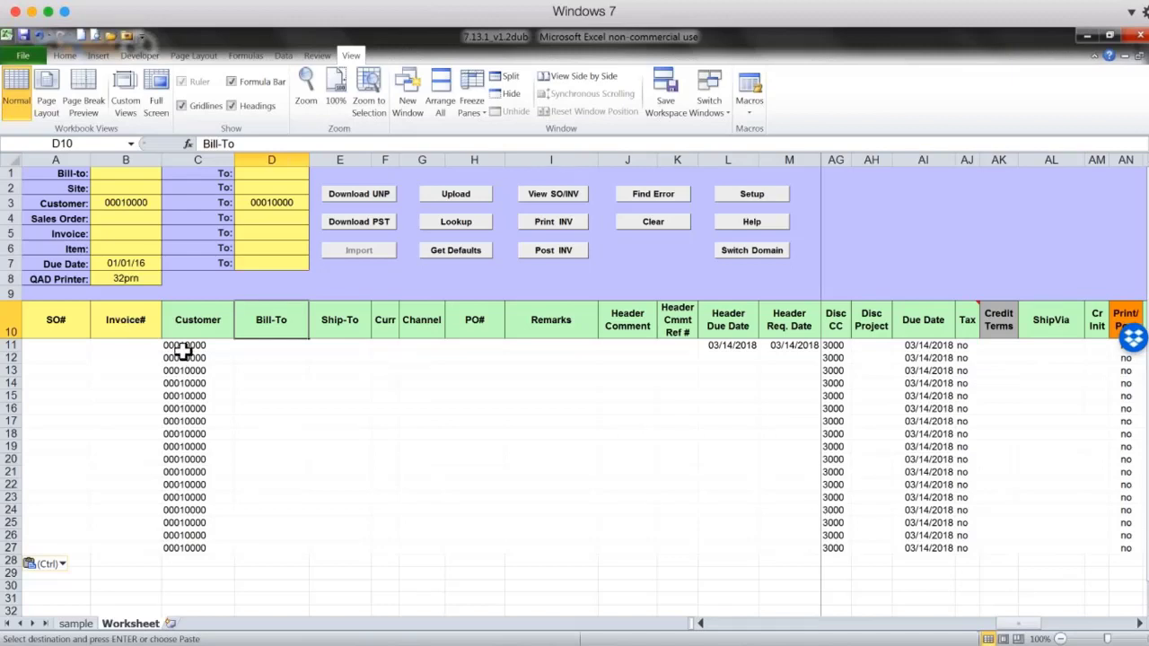
click(455, 249)
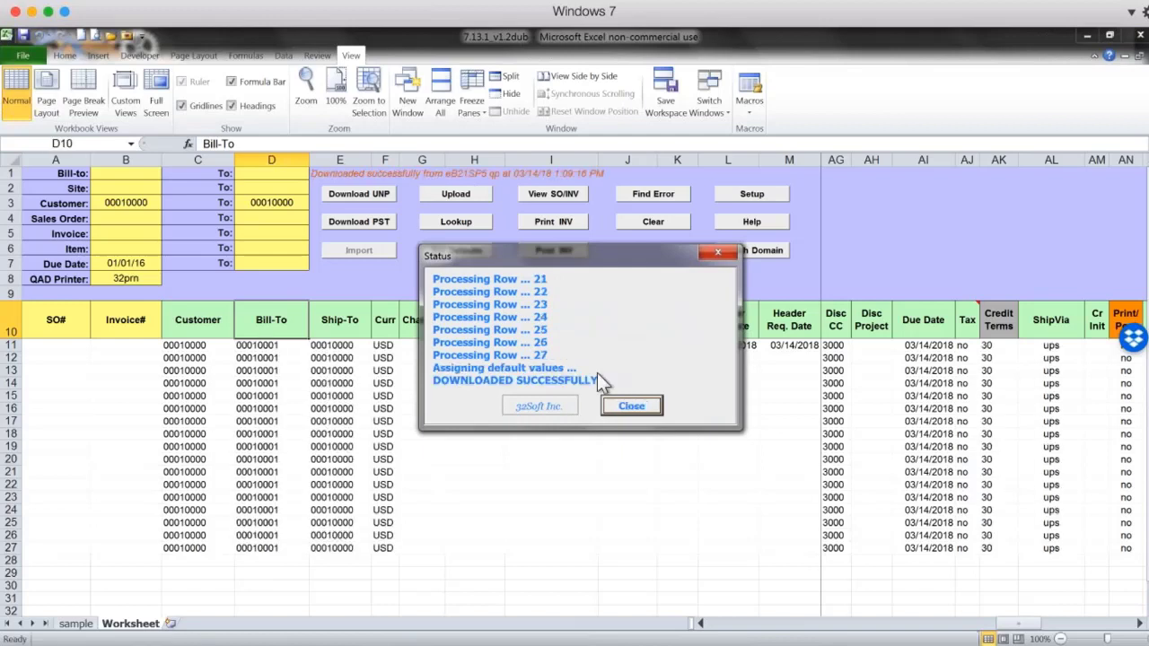
click(632, 407)
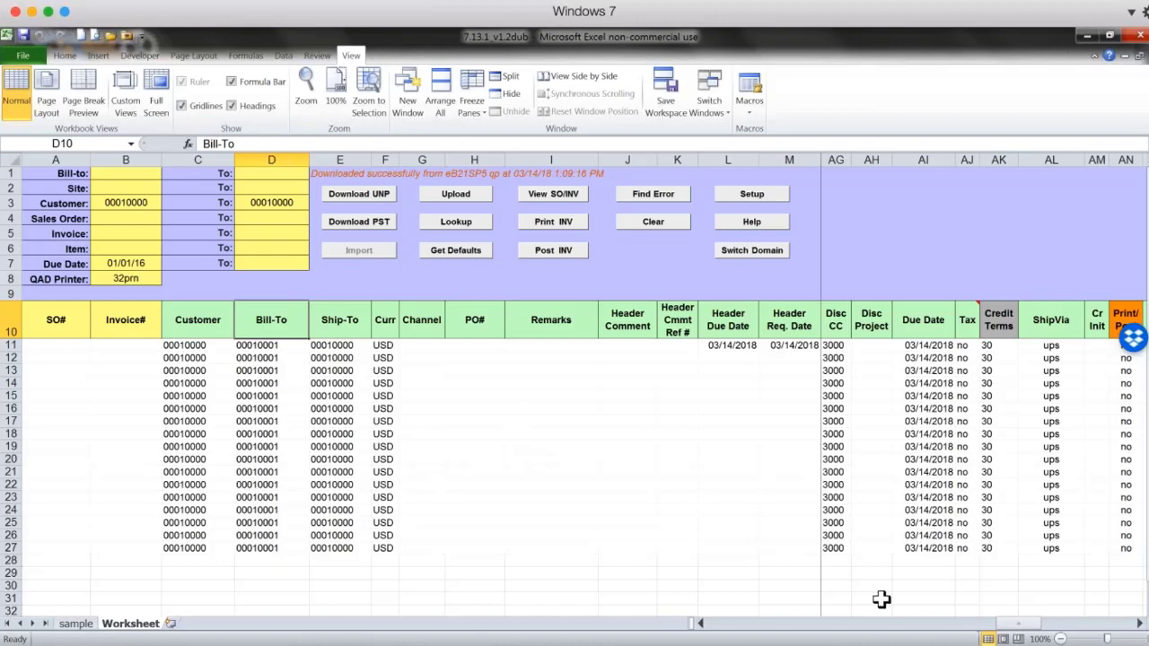
click(718, 629)
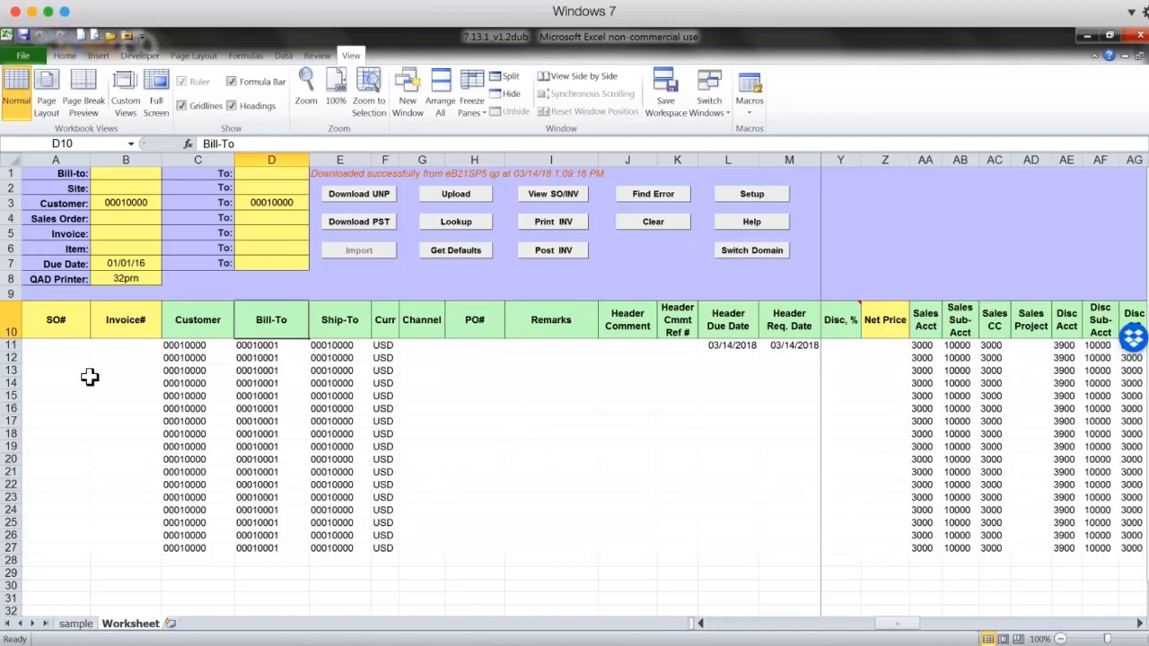
click(294, 499)
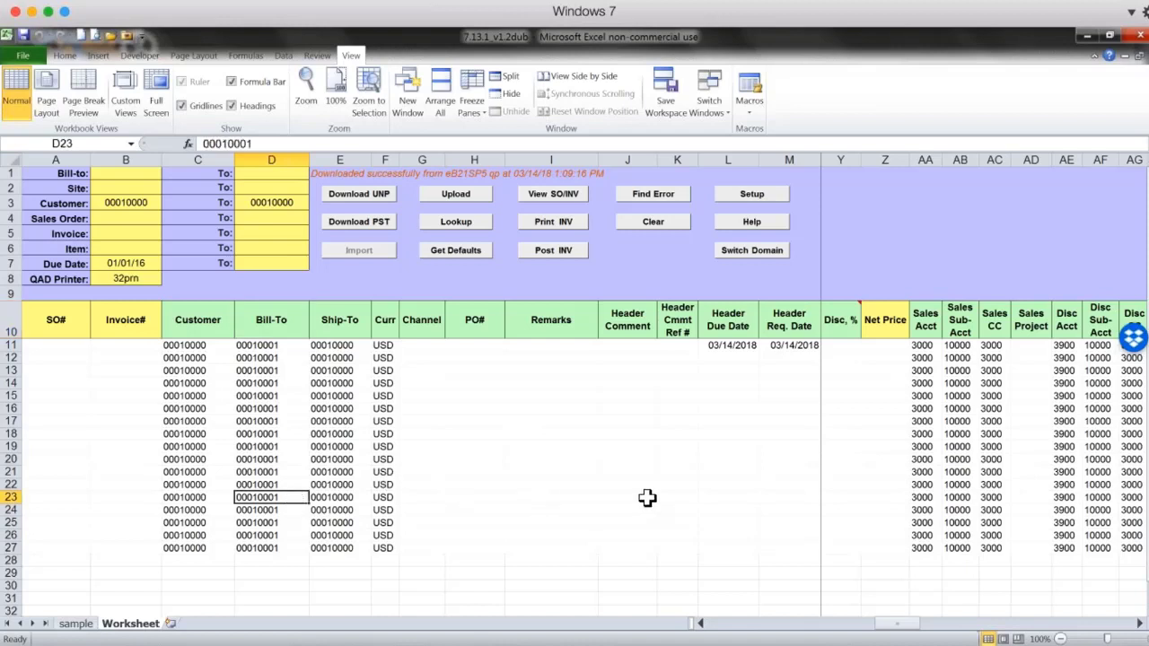
click(966, 484)
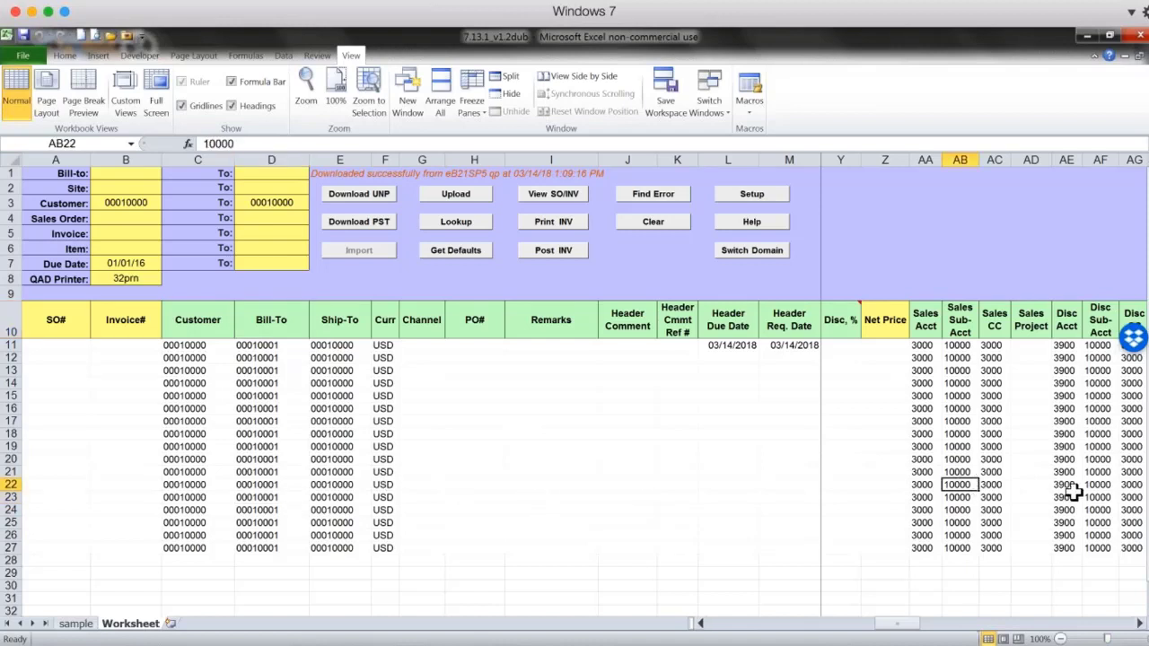
click(1106, 509)
click(923, 469)
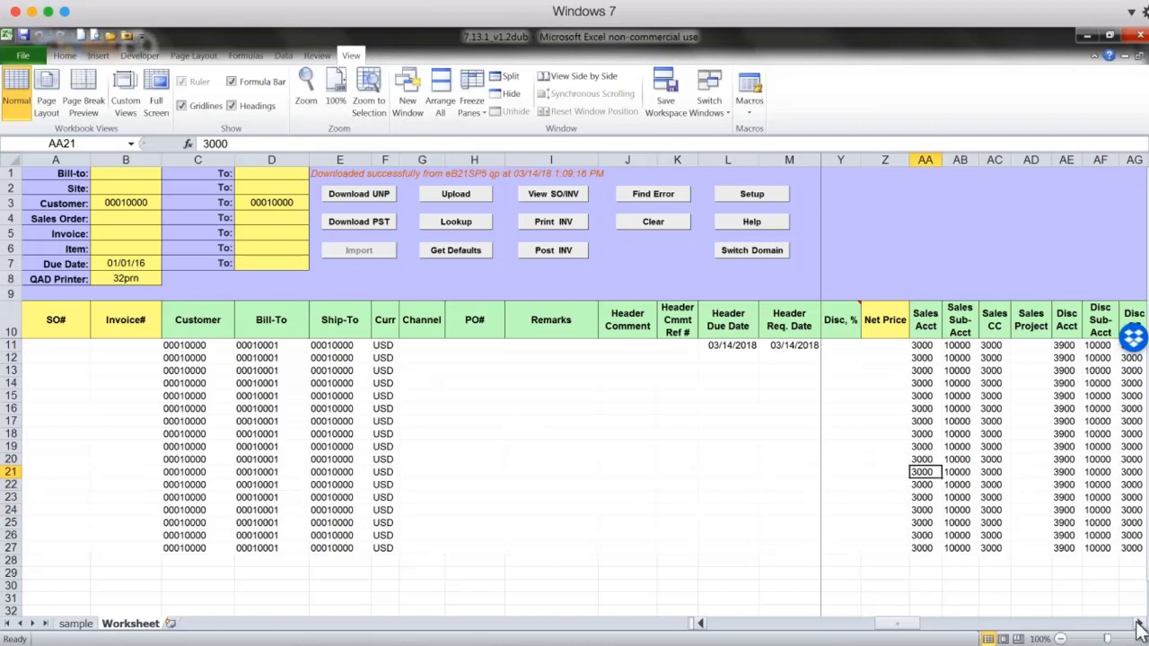
drag(1139, 628, 1138, 628)
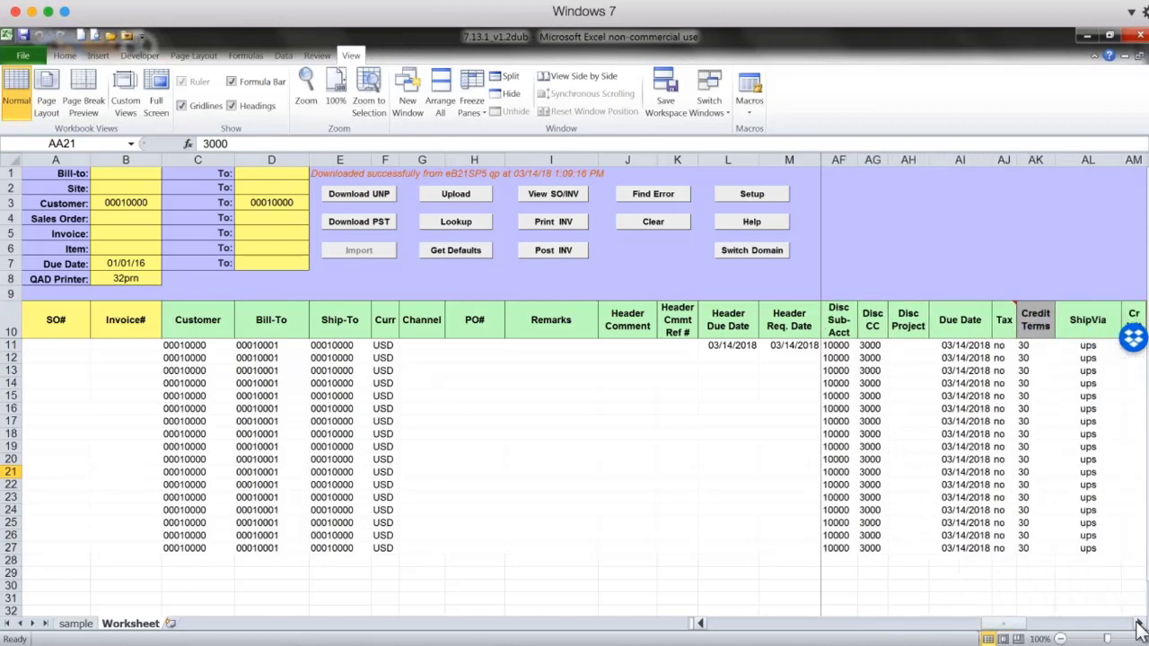
click(728, 628)
click(727, 628)
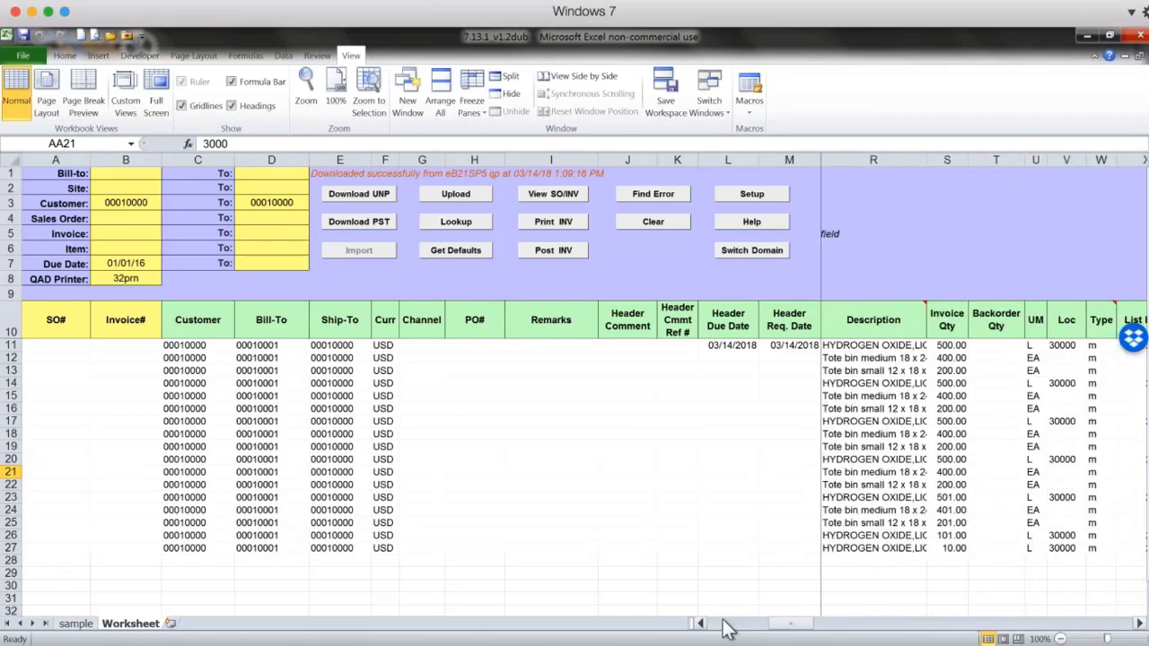
drag(1095, 345, 1096, 541)
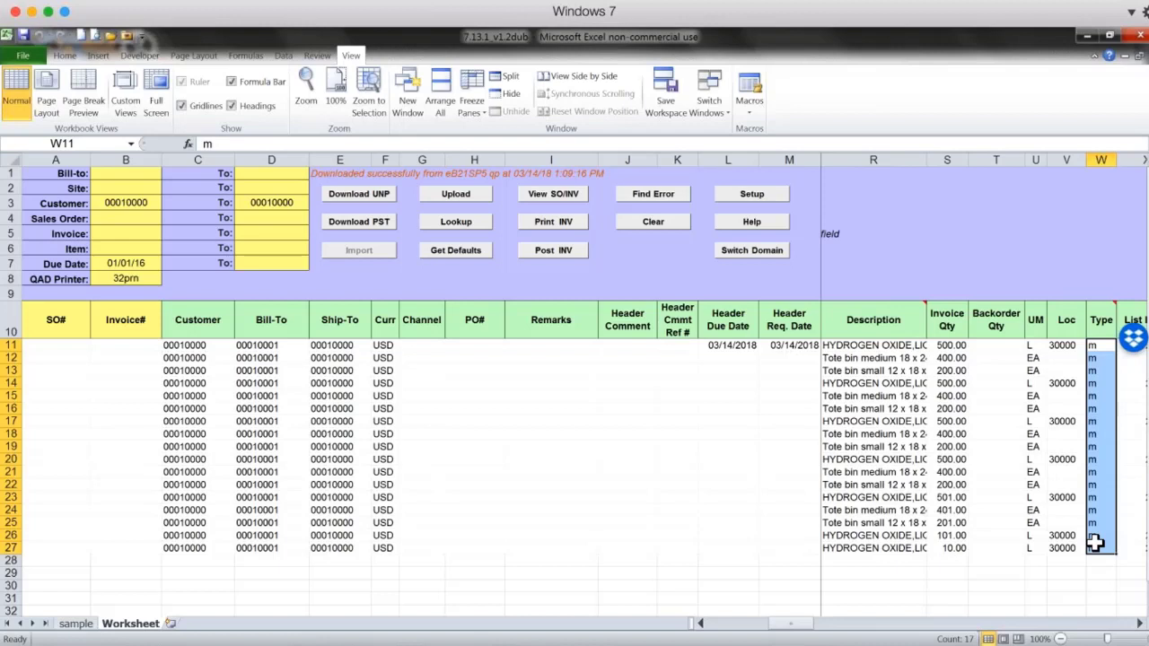
click(864, 456)
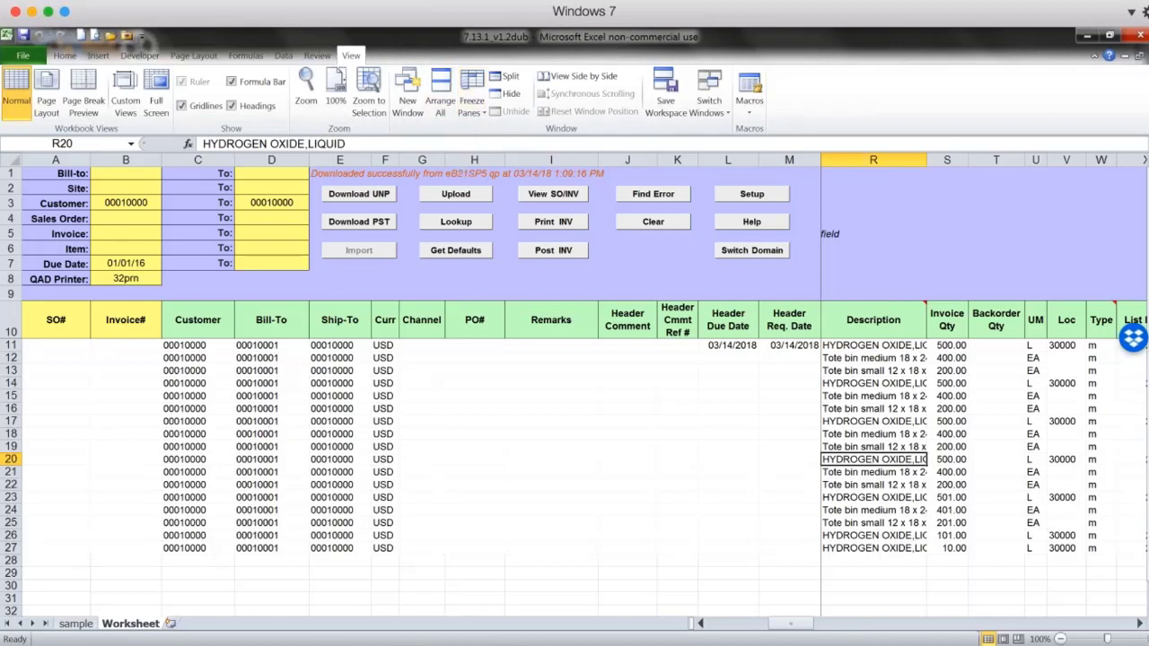
Upload the 17 lines to QAD and check that A11:A27 all show SO33989.
click(456, 194)
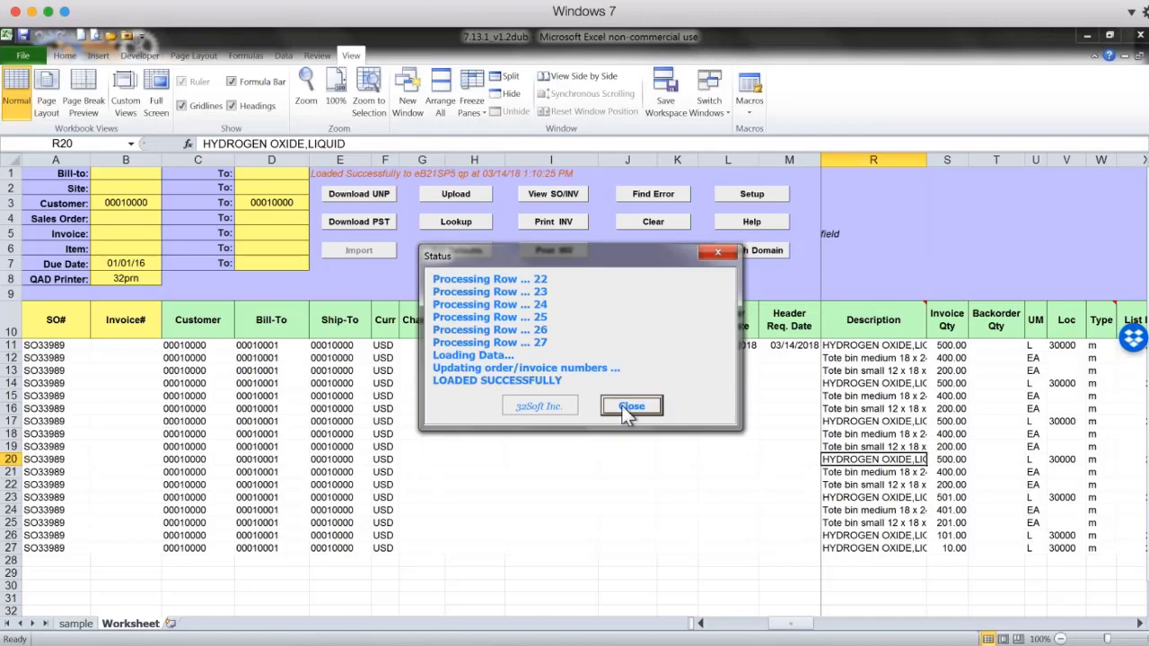
click(630, 409)
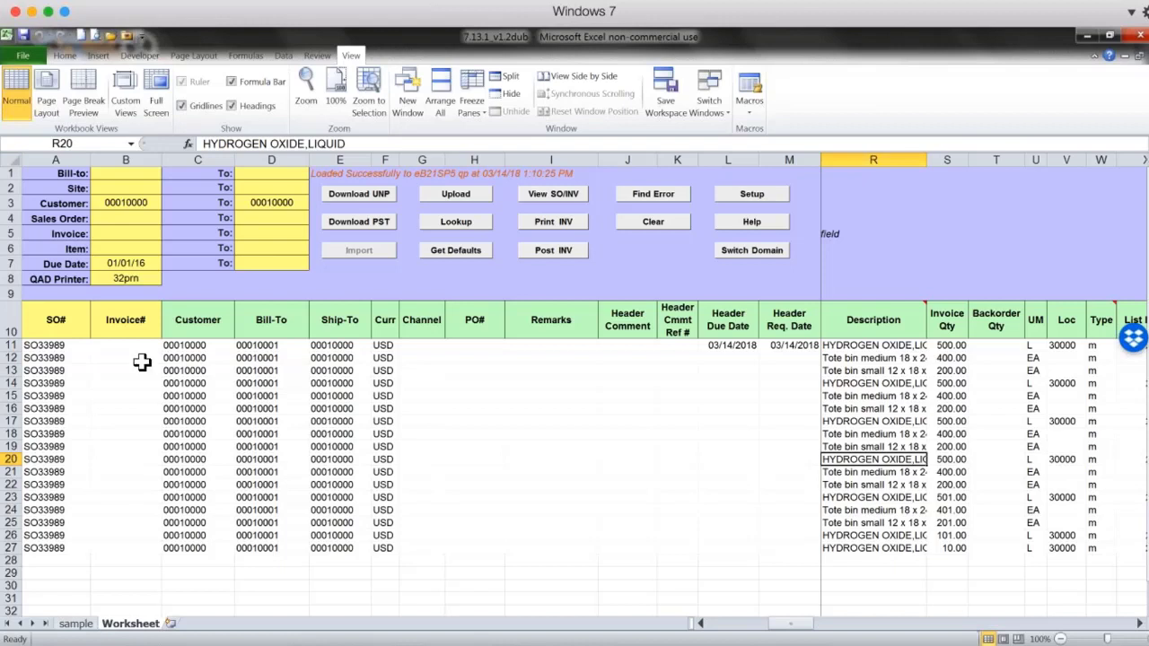
drag(33, 345, 41, 383)
drag(33, 485, 41, 545)
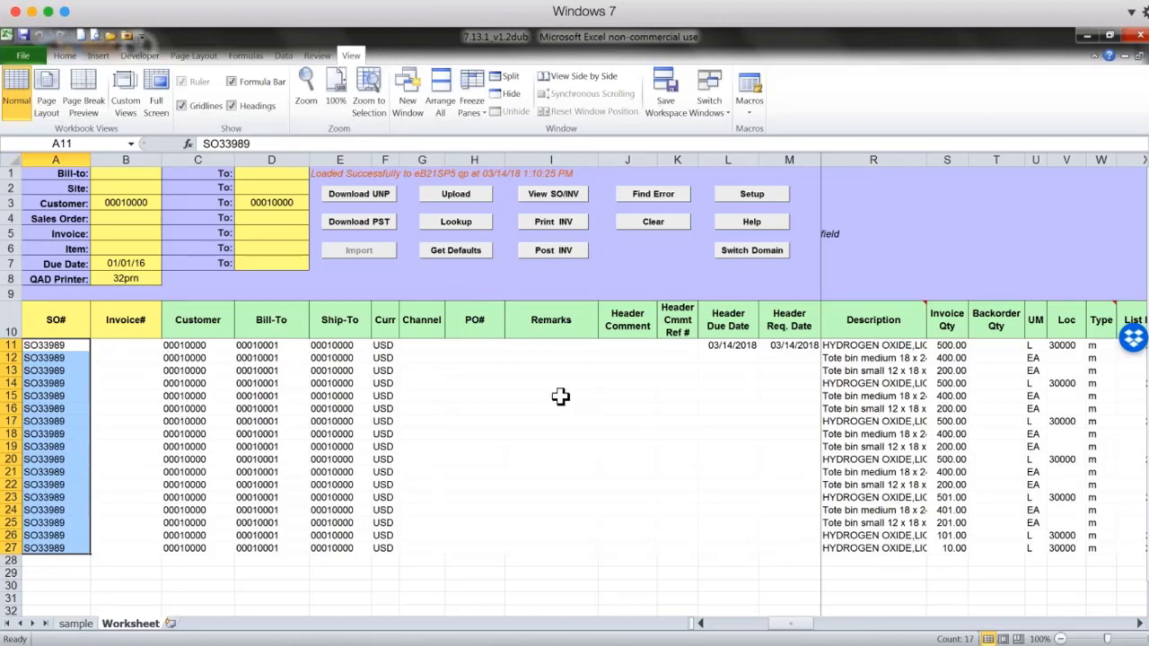
Fill y into Print/Post for all 17 lines and print the invoices as I20585.
click(1125, 623)
click(1133, 623)
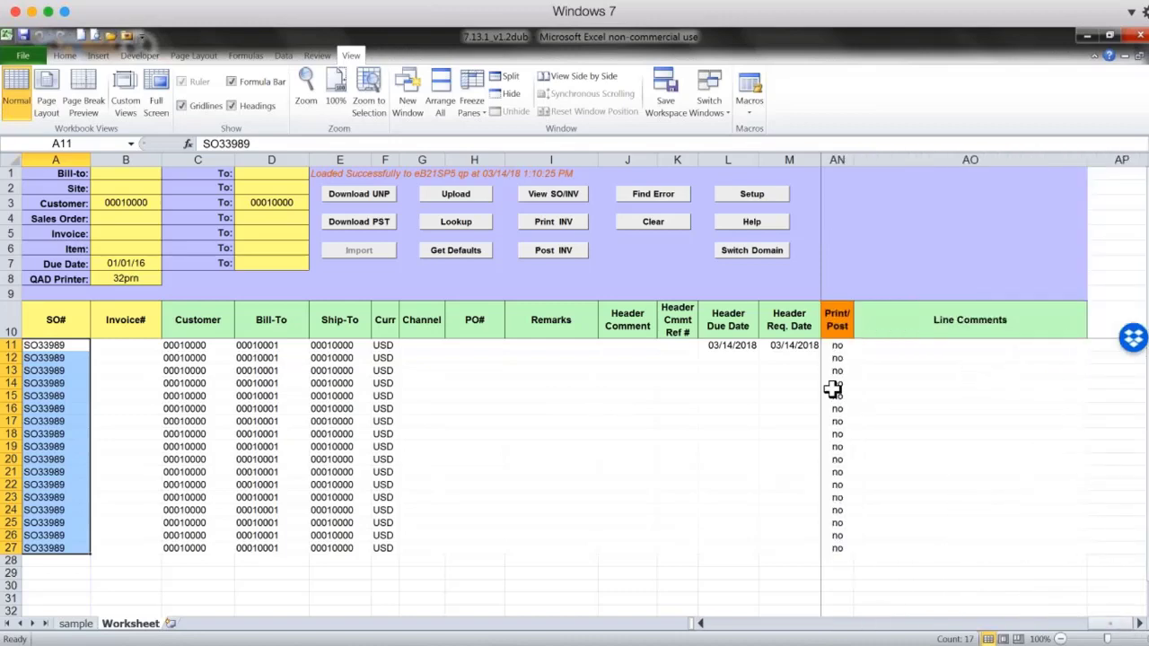
drag(840, 345, 835, 546)
text(y)
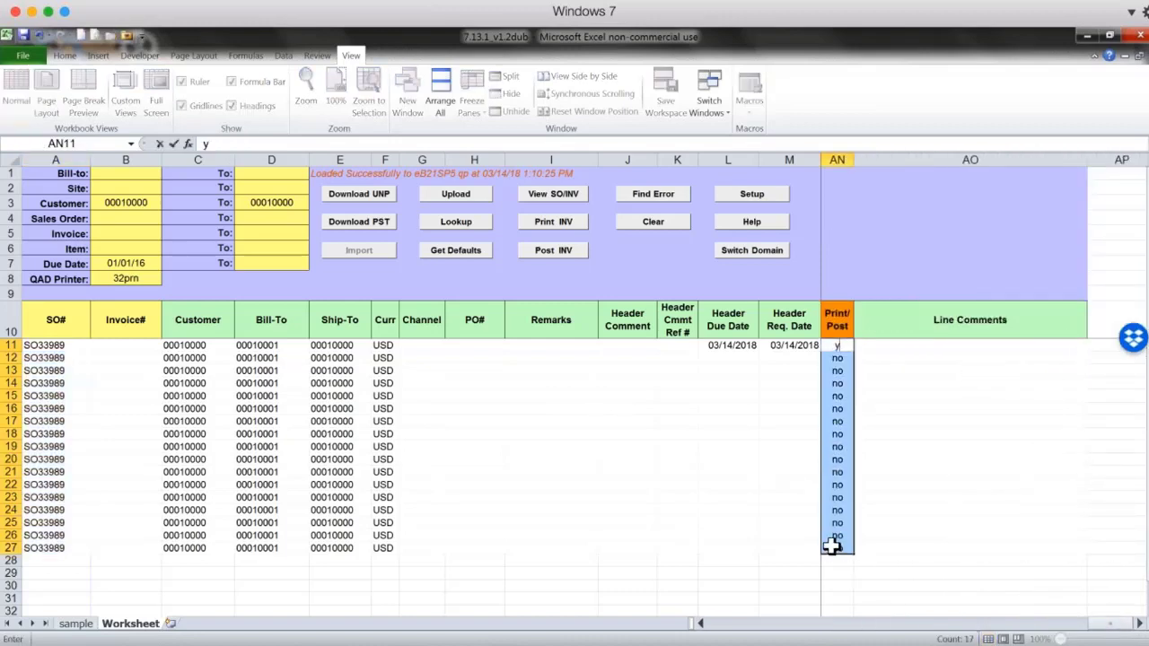
key(ctrl+Return)
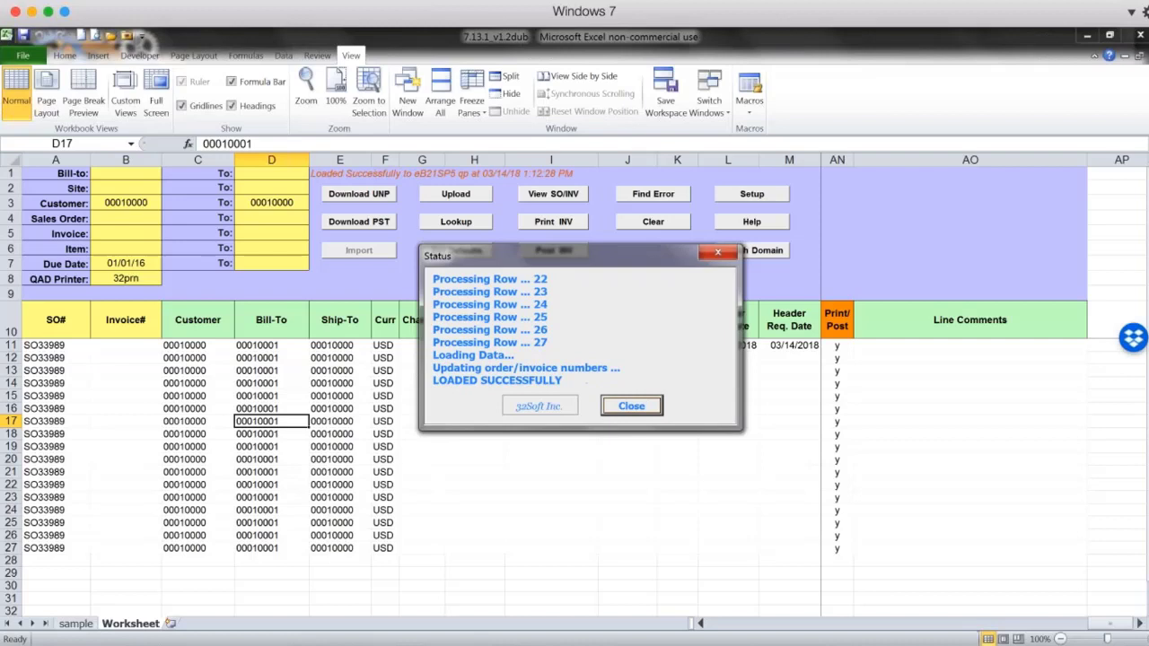
click(632, 406)
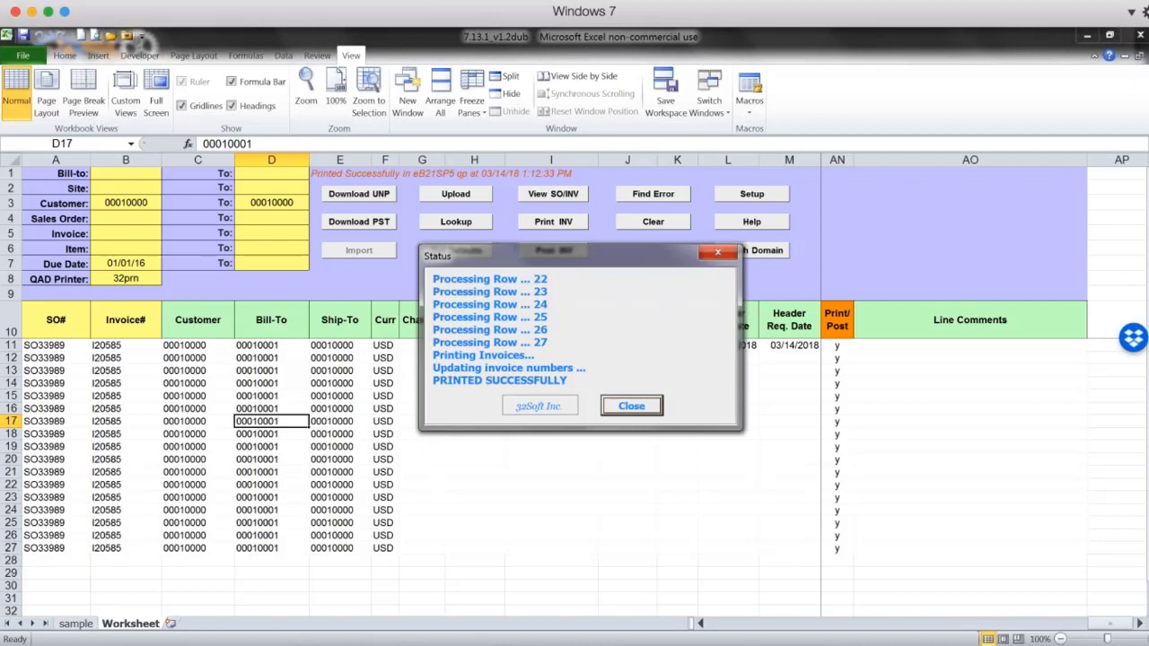
click(653, 408)
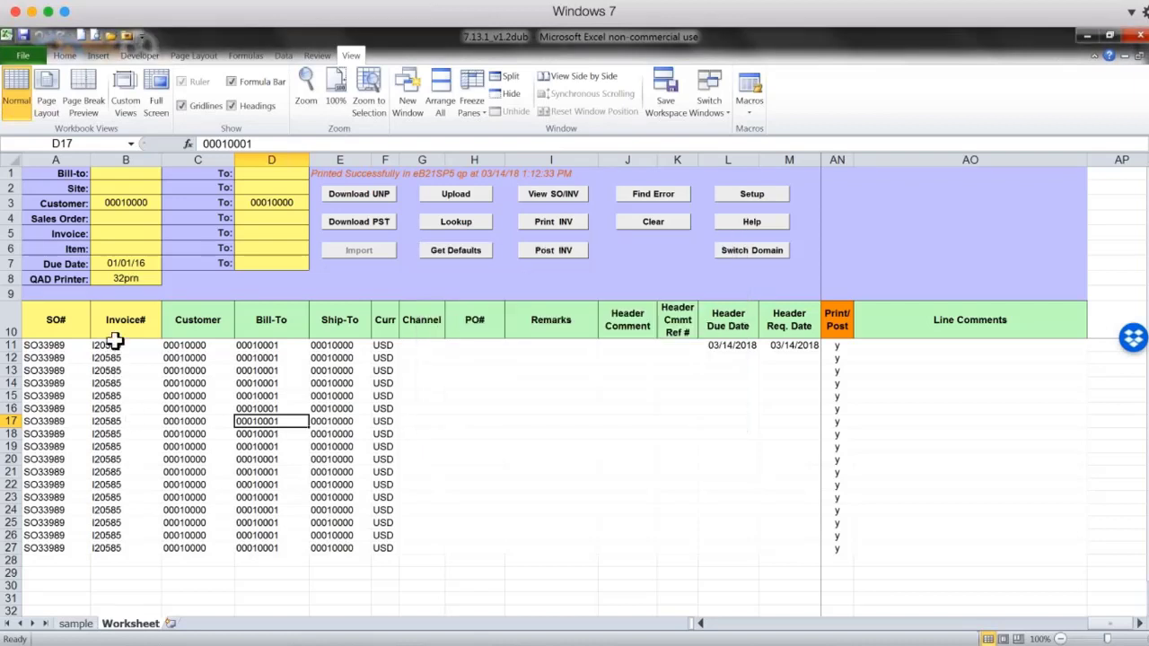
Post invoice I20585 to QAD and close the Invoice Post report.
drag(115, 342, 114, 547)
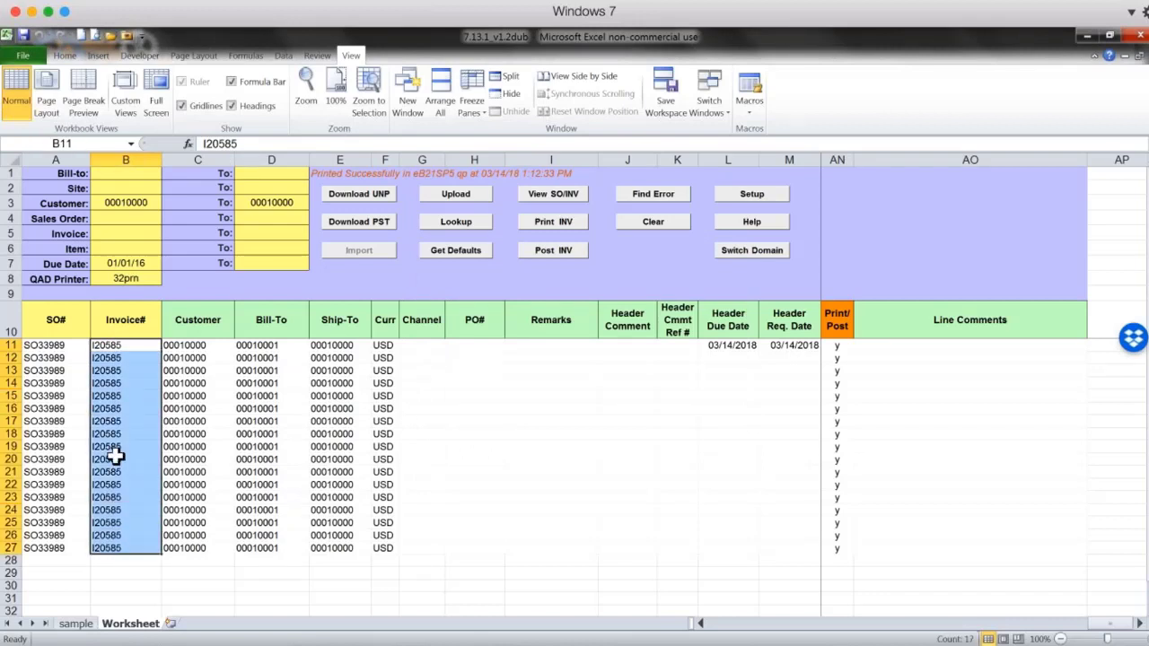
click(127, 395)
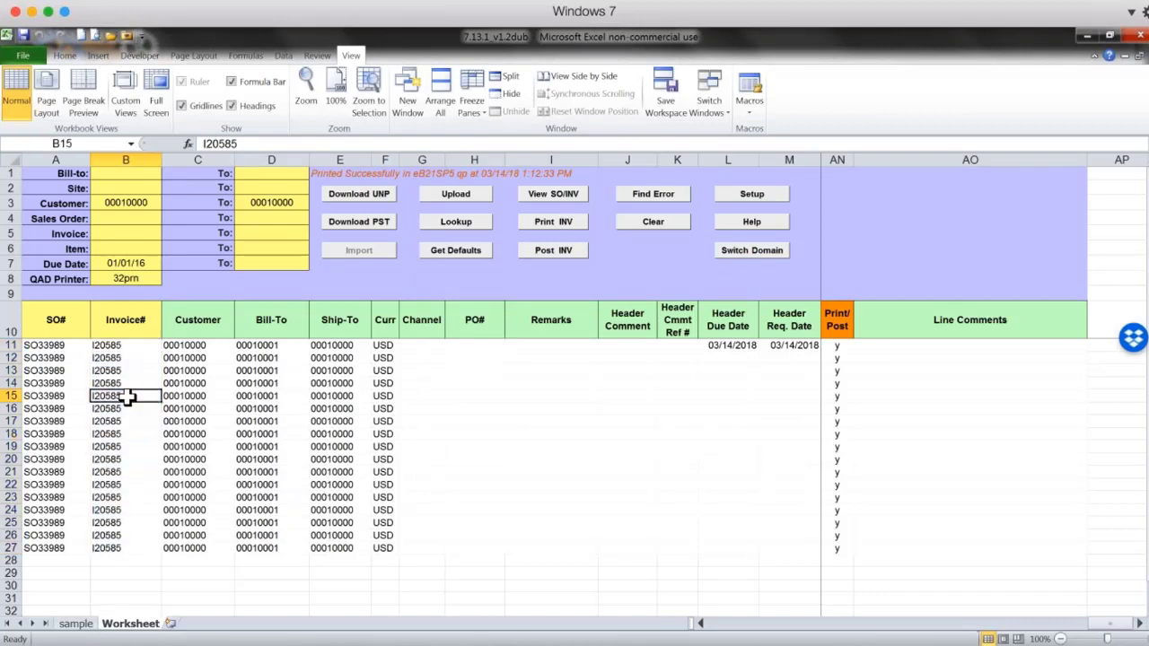
click(553, 250)
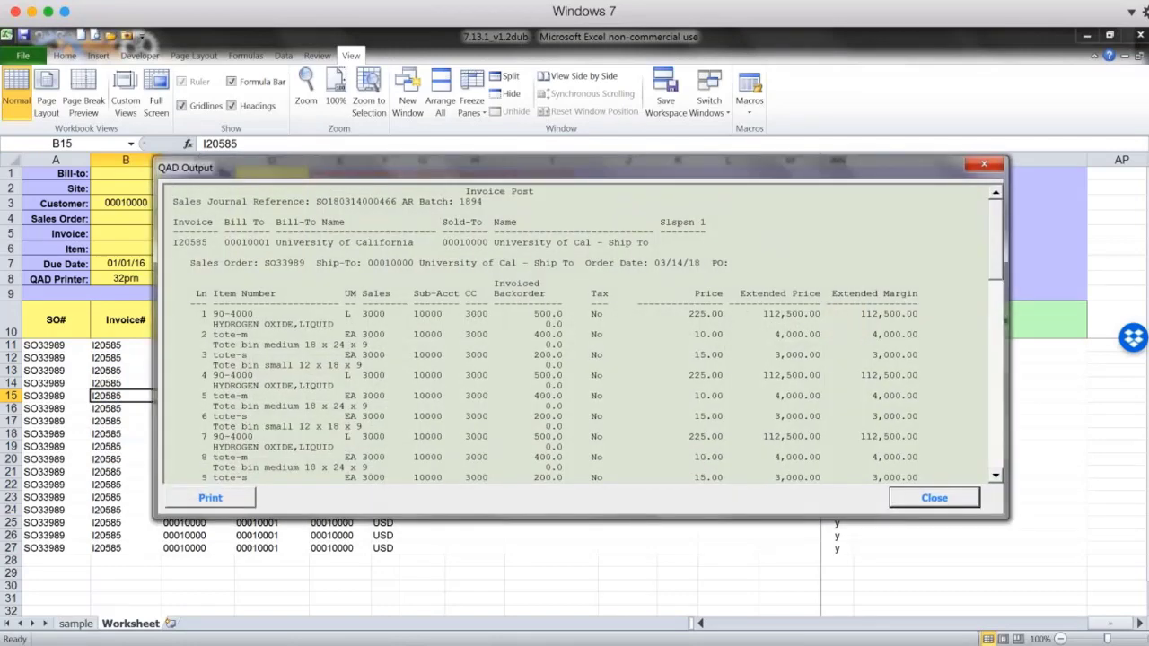
click(994, 452)
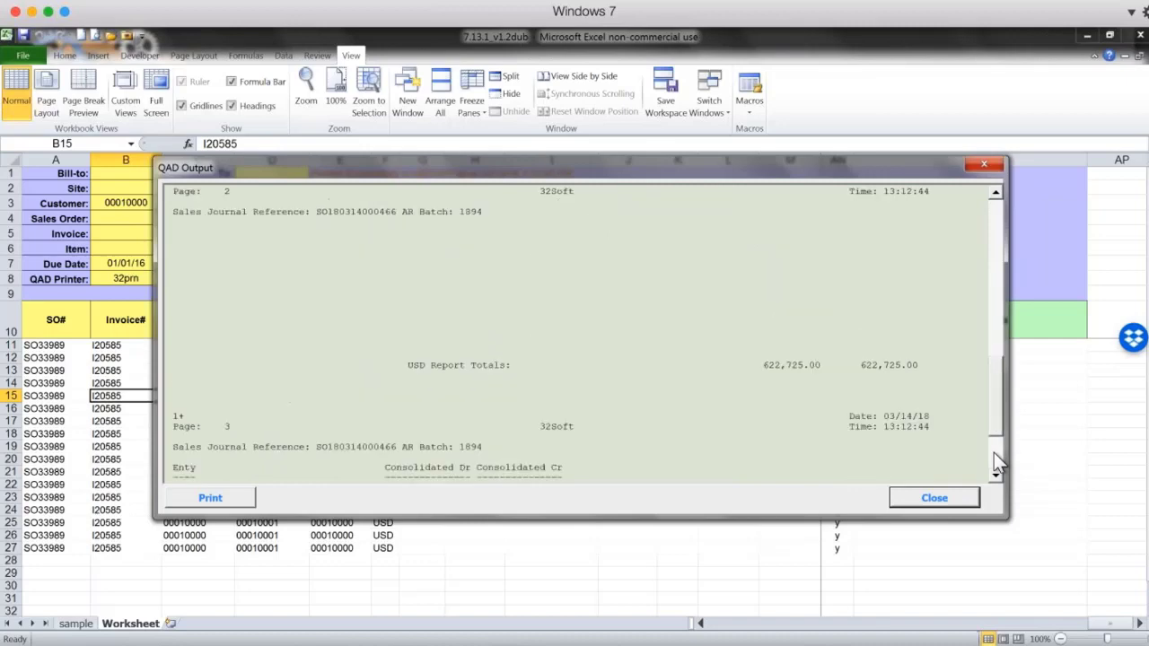
click(933, 498)
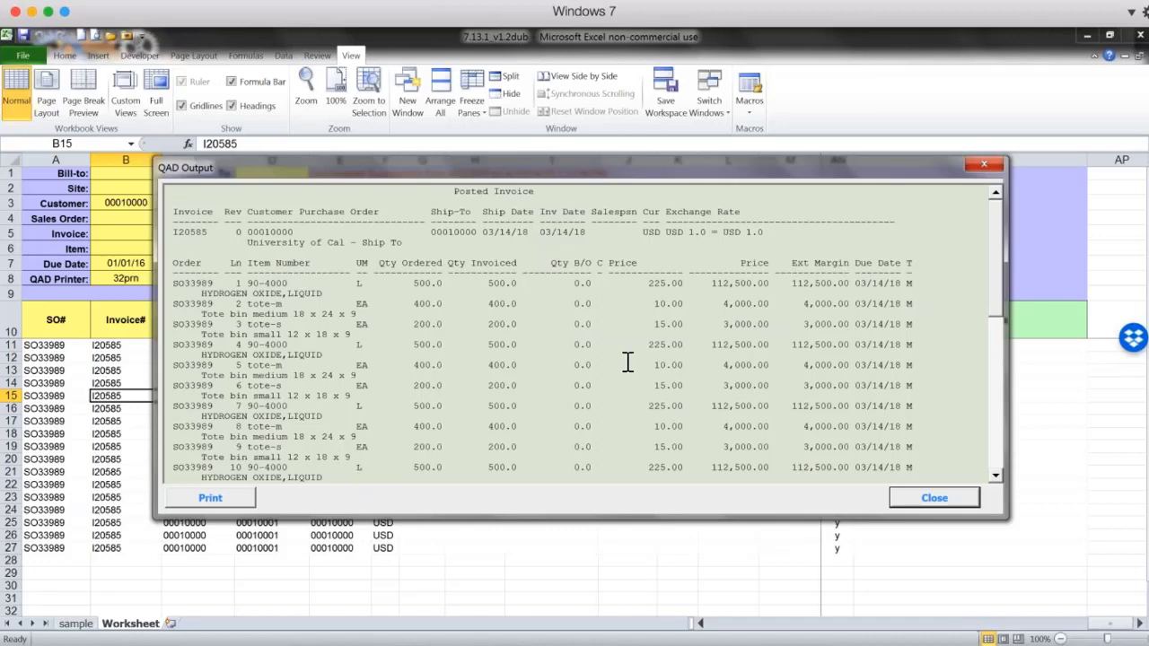
Review the Posted Invoice report totalling 622,725.00 and close it.
click(999, 448)
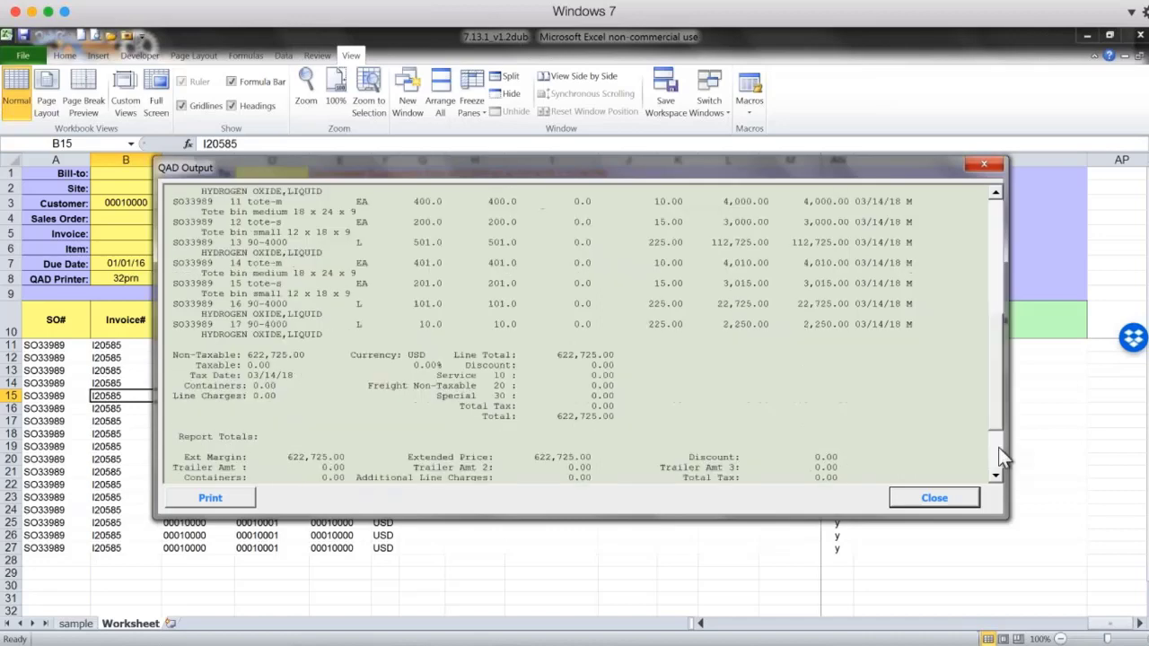
click(997, 213)
click(935, 498)
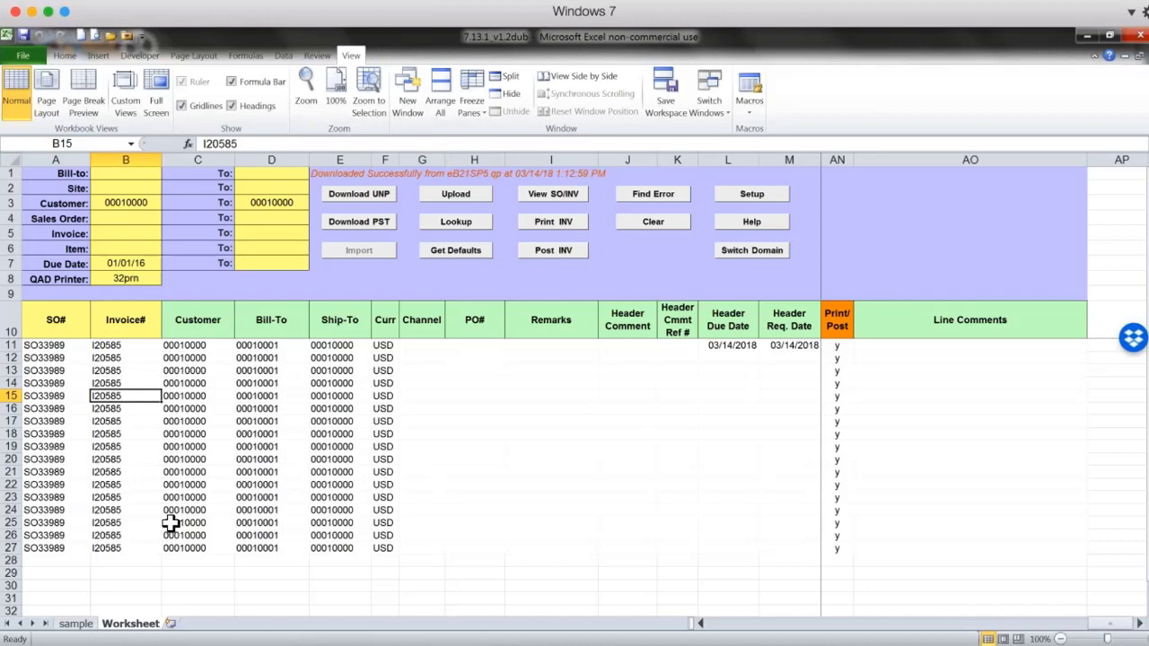
Paste the 17 invoice lines at row 11 of the 7.13.1Memo_v1.0dub Worksheet and check the customer 00010000 codes.
click(225, 472)
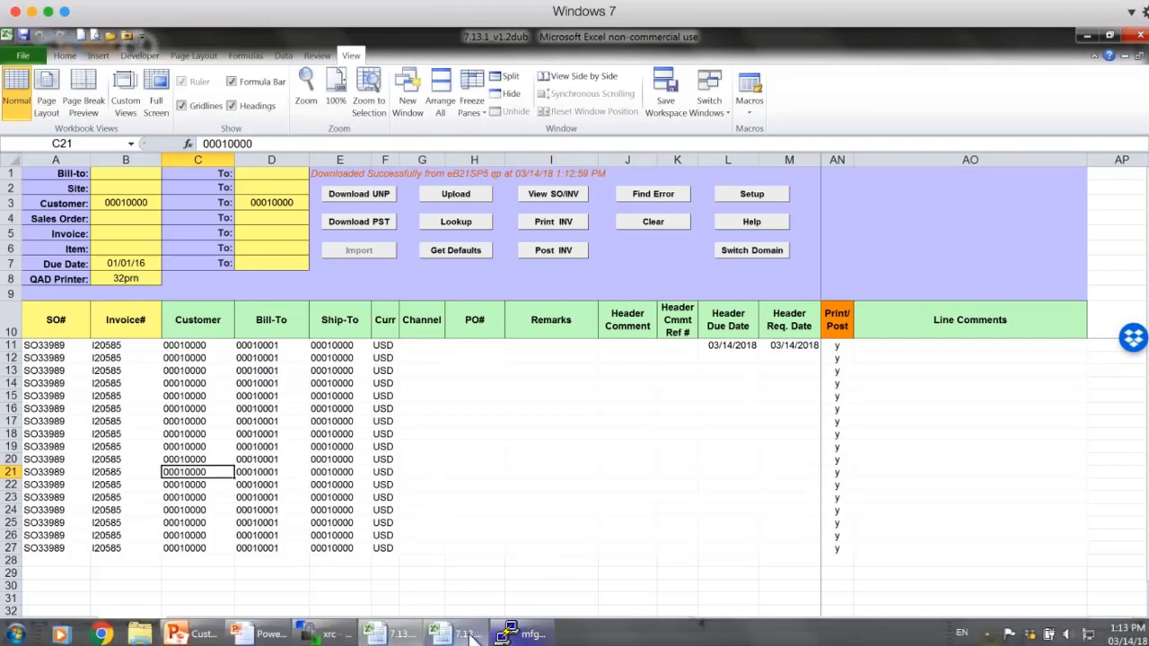
click(459, 639)
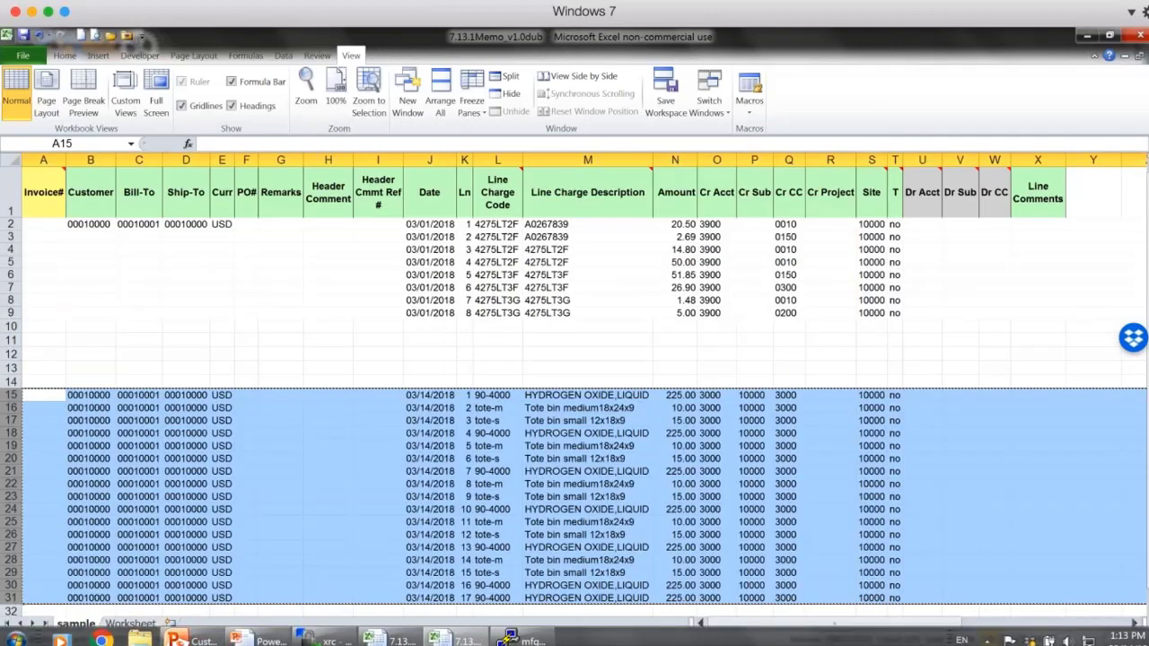
click(131, 623)
click(11, 302)
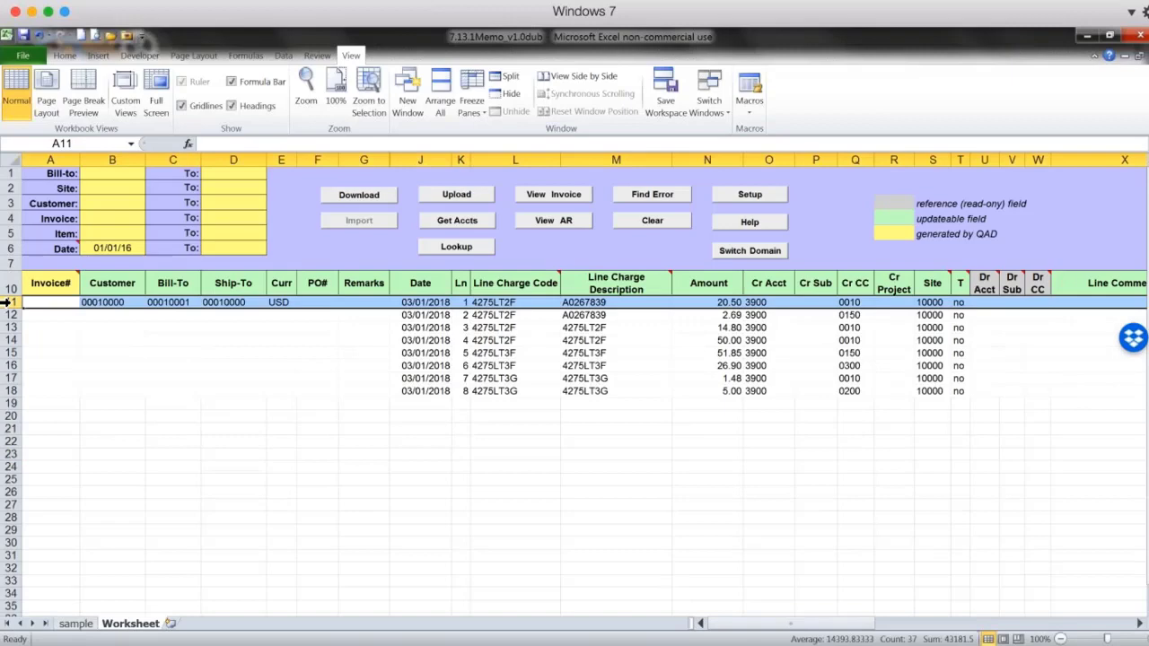
key(ctrl+v)
click(112, 403)
drag(101, 302, 172, 441)
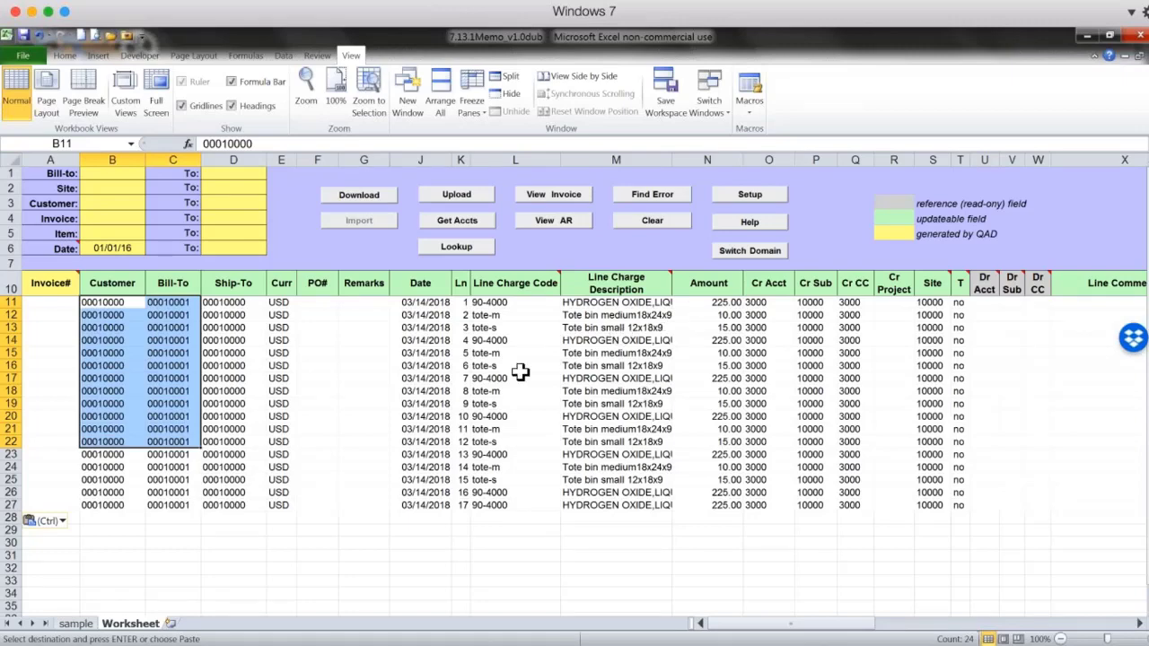
click(230, 312)
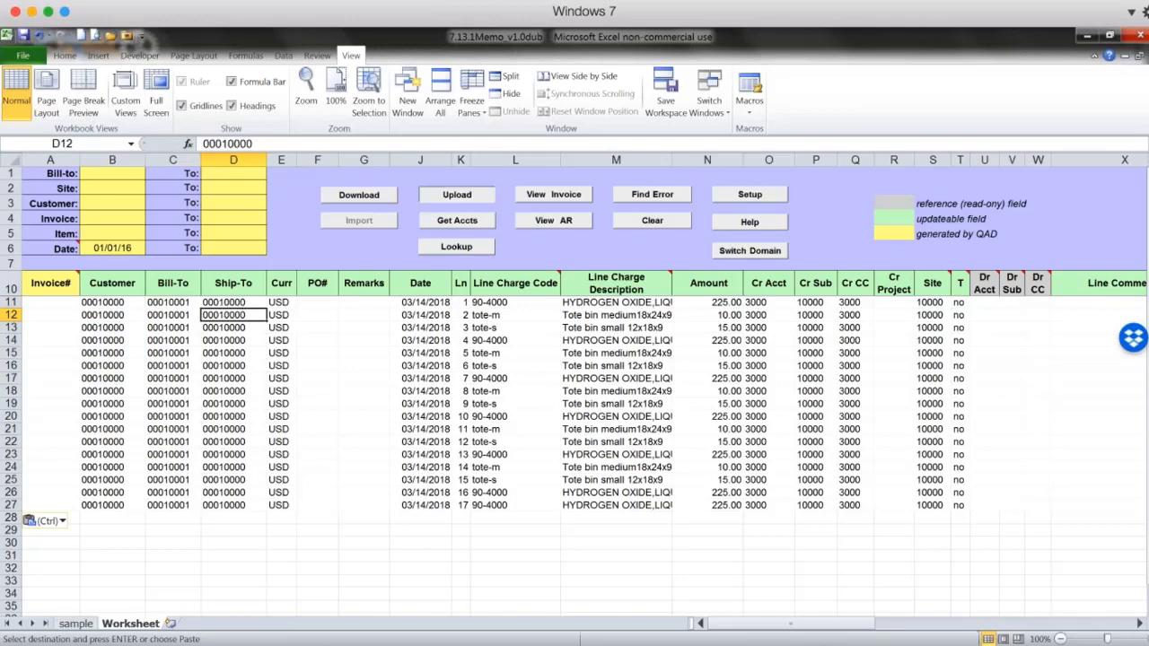
Upload the memo lines to 32Soft Test and confirm row 11 shows invoice M33990.
key(Down)
key(Return)
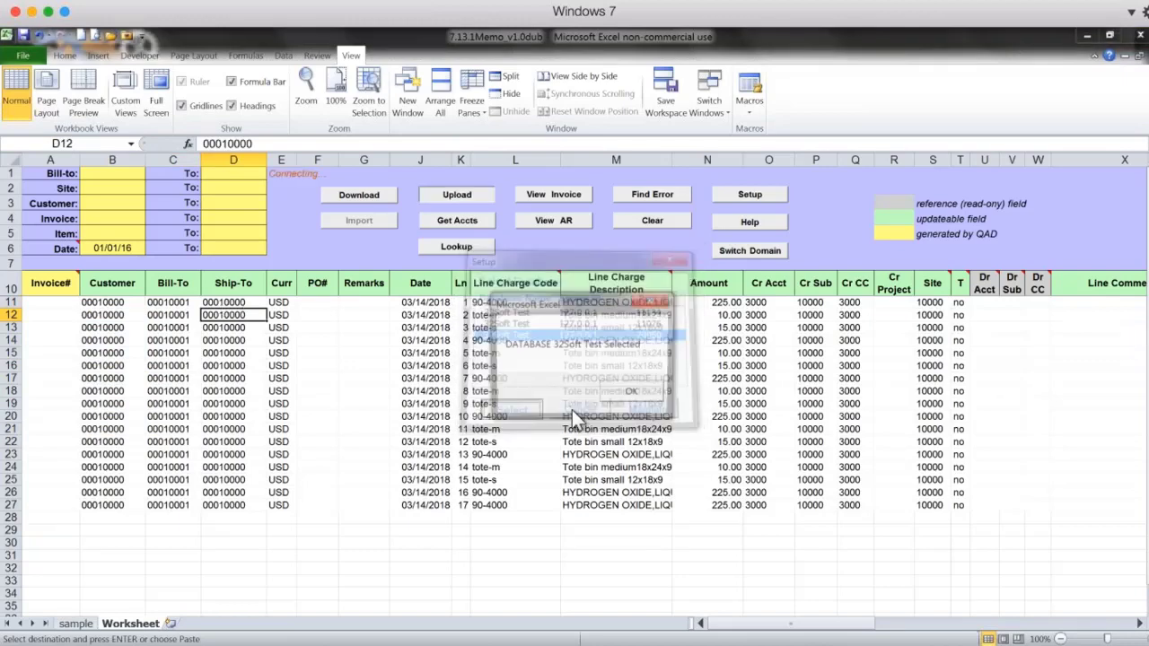
click(632, 392)
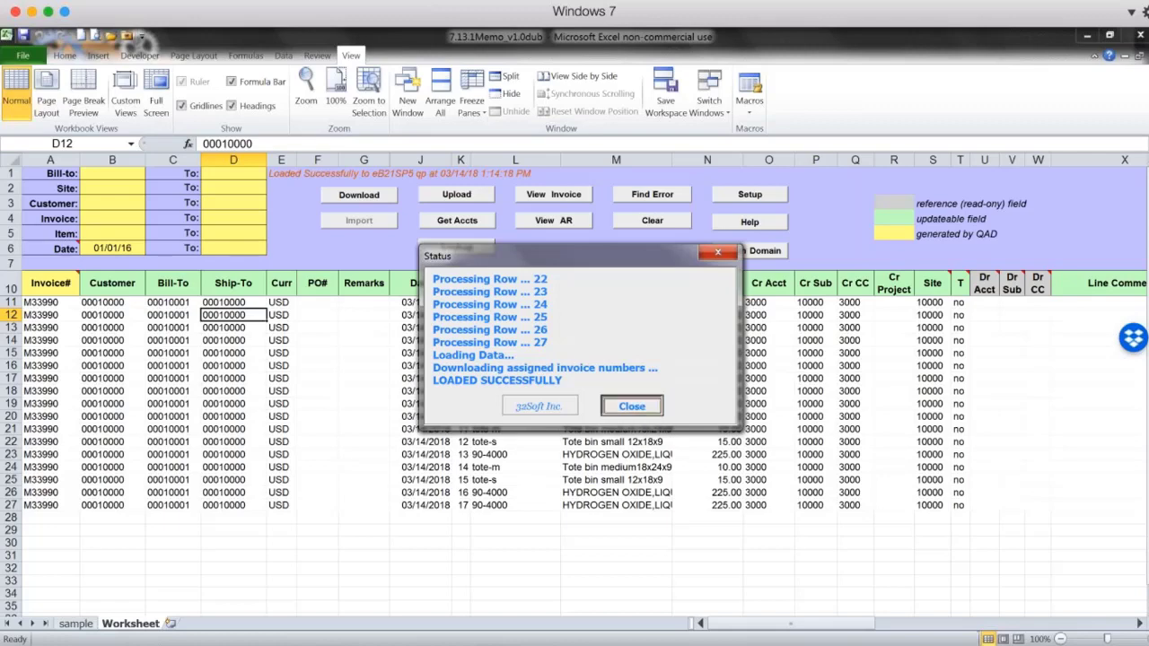
click(648, 411)
click(33, 302)
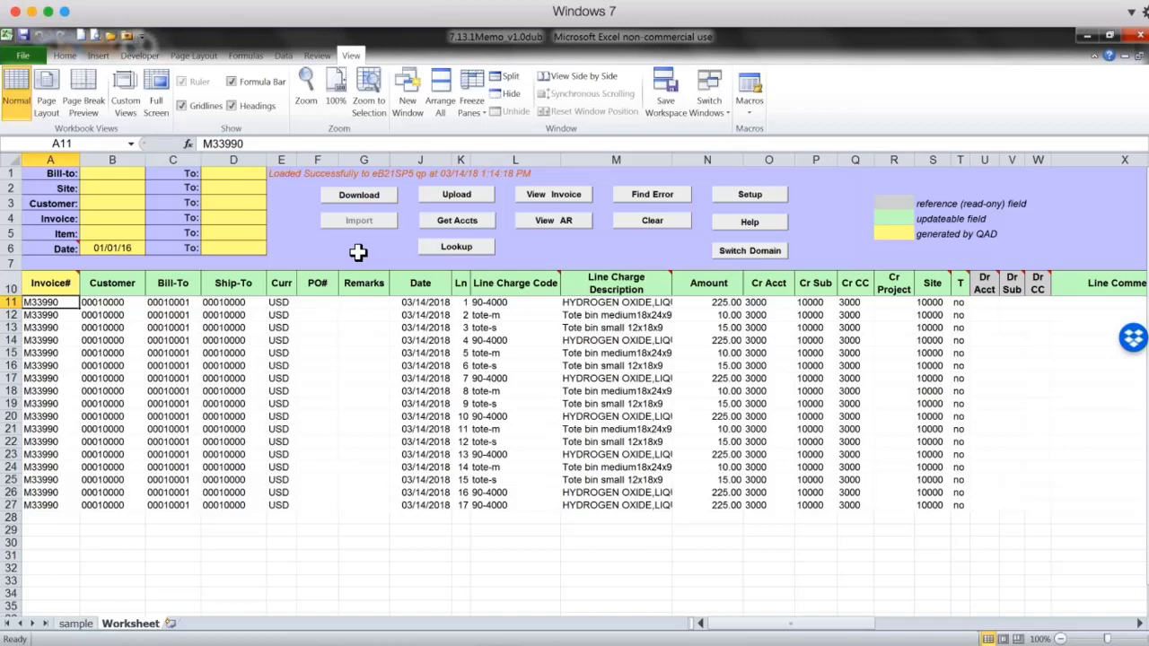
click(557, 220)
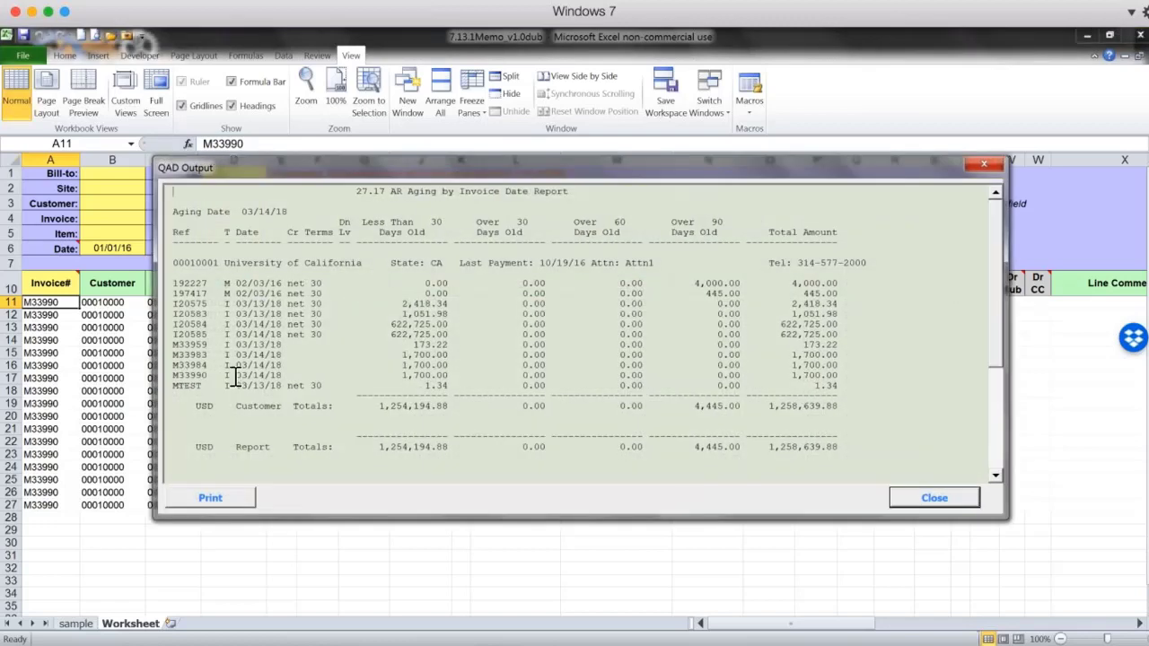
Highlight M33990 at 1,700.00 in the AR aging report, close it, and select memo rows 11–27.
drag(236, 385, 182, 385)
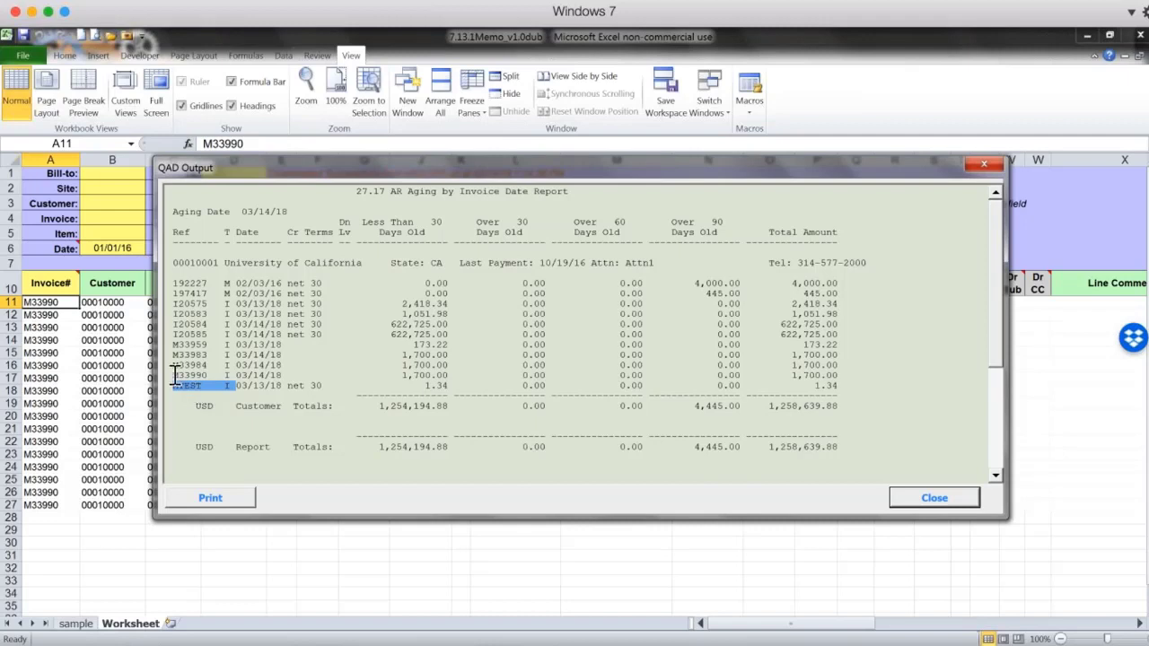
click(206, 375)
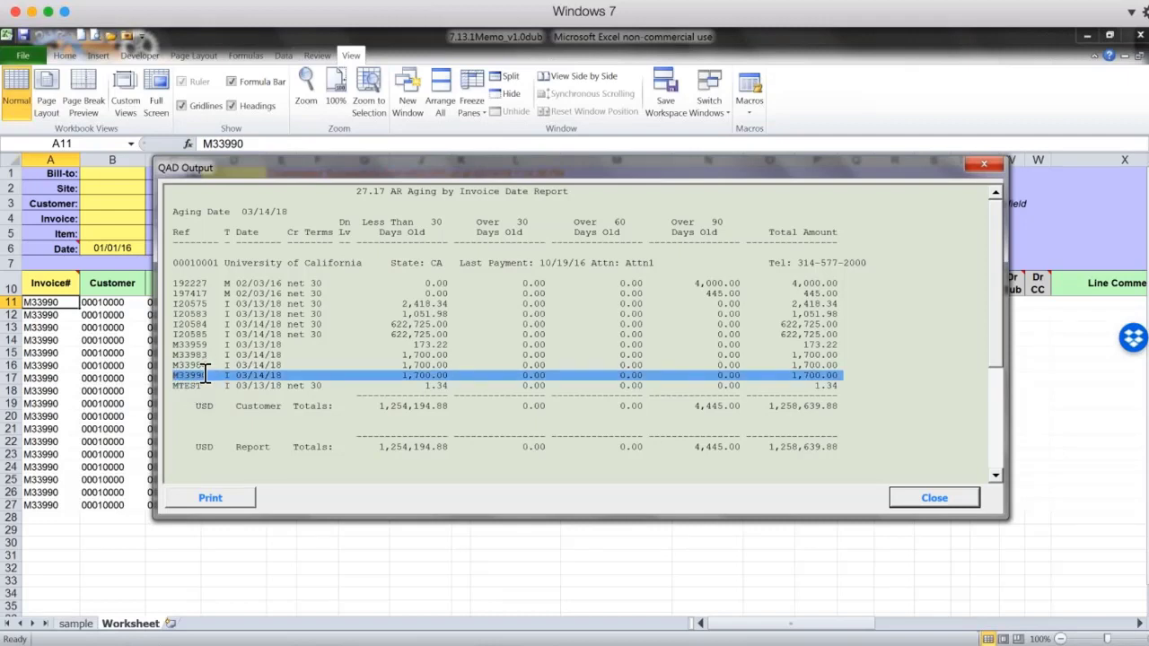
click(934, 497)
click(542, 402)
click(520, 353)
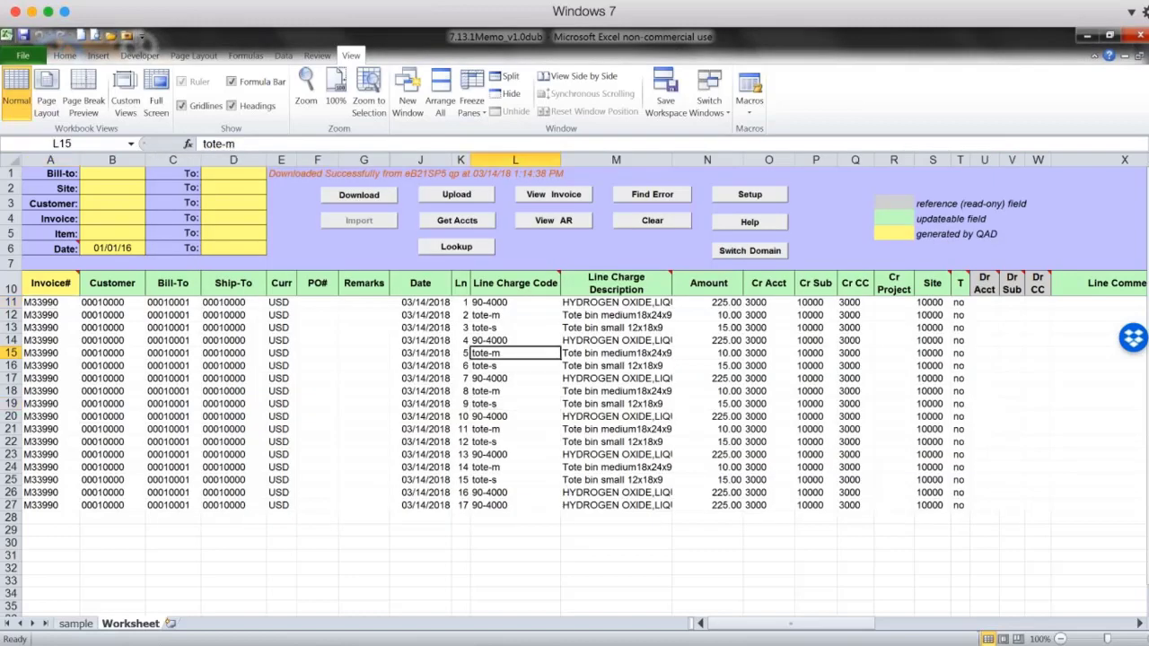
click(35, 313)
click(45, 366)
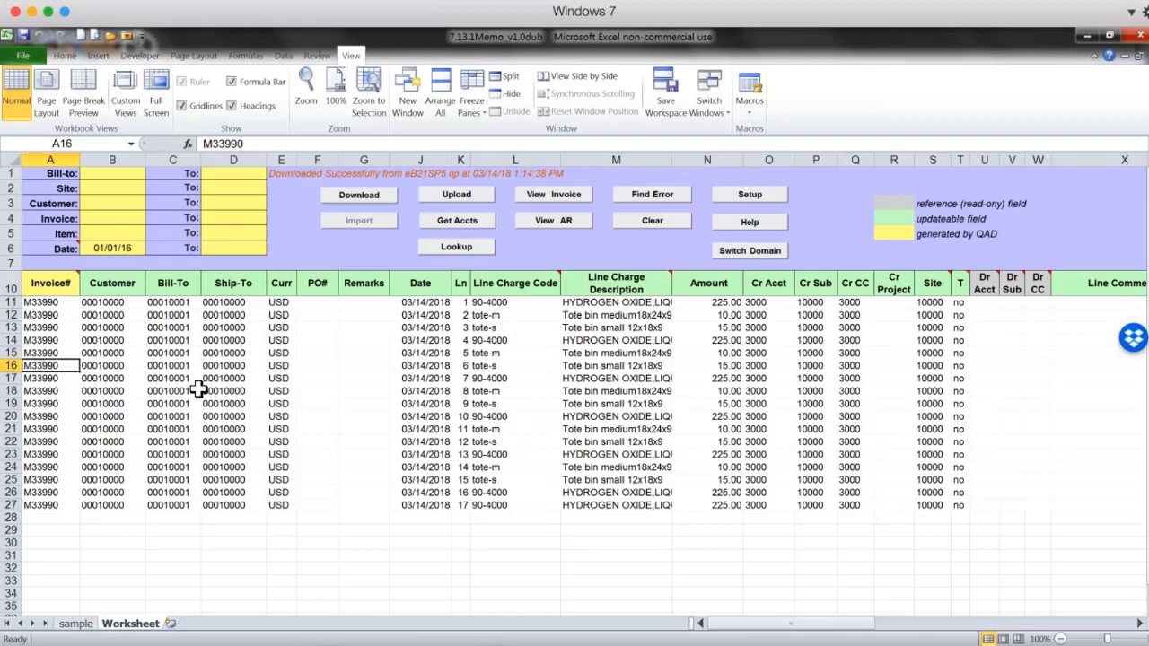
drag(11, 302, 18, 507)
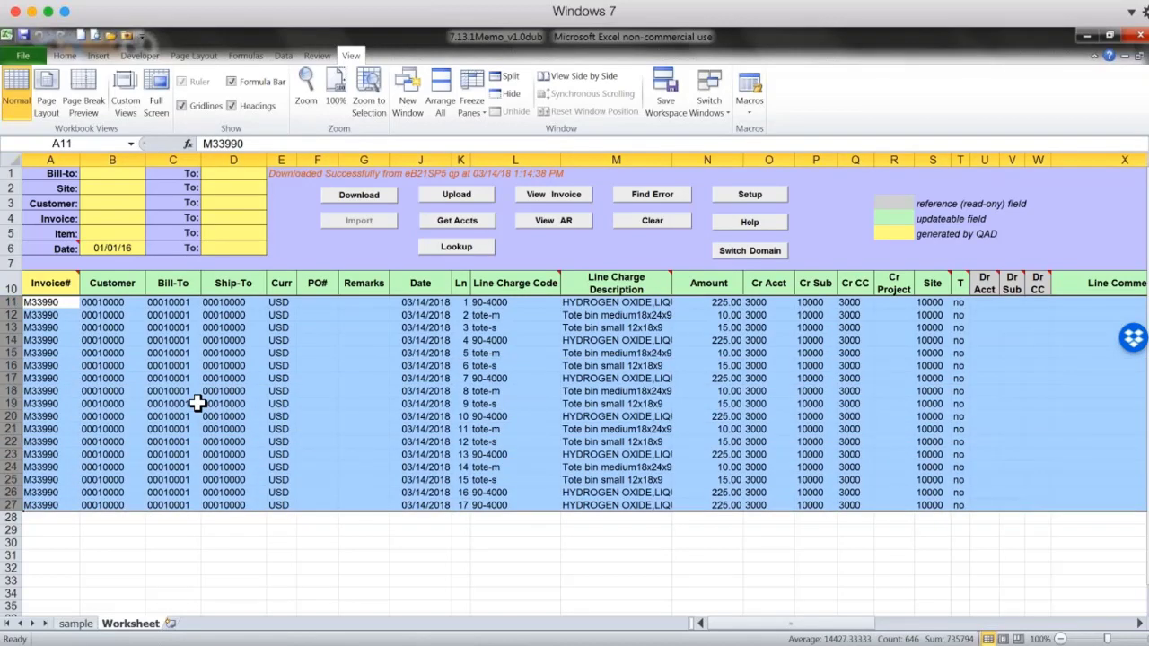
In the 7.13.1_v1.2dub workbook, scroll back left and clear the SO33989 lines.
click(332, 528)
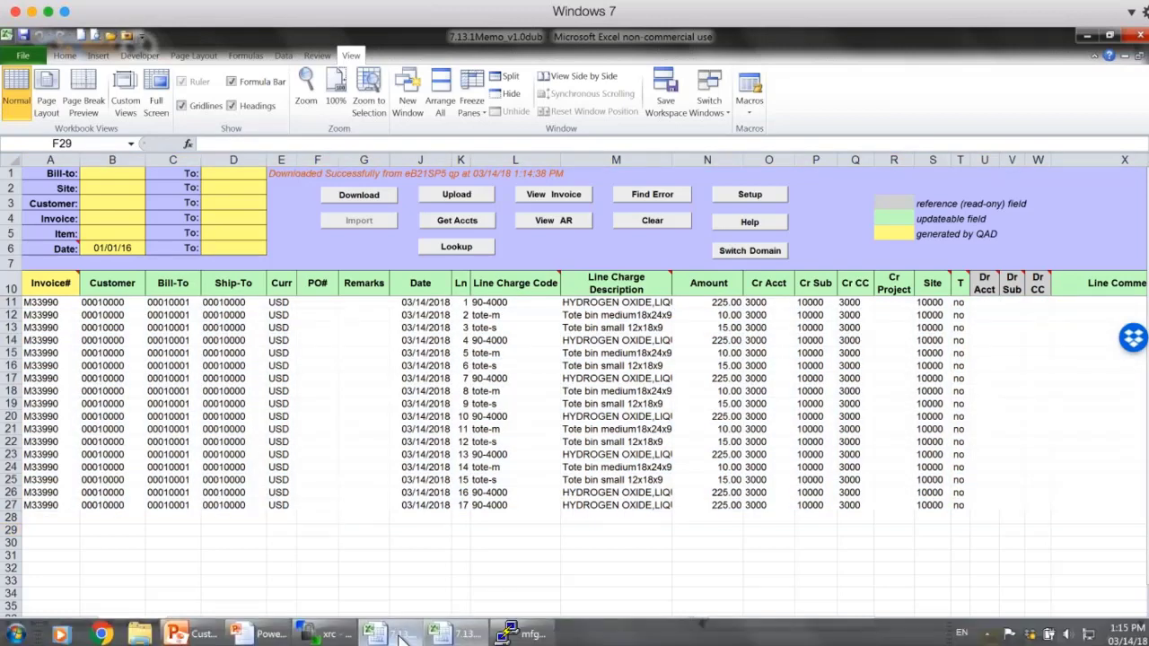
click(401, 639)
click(713, 624)
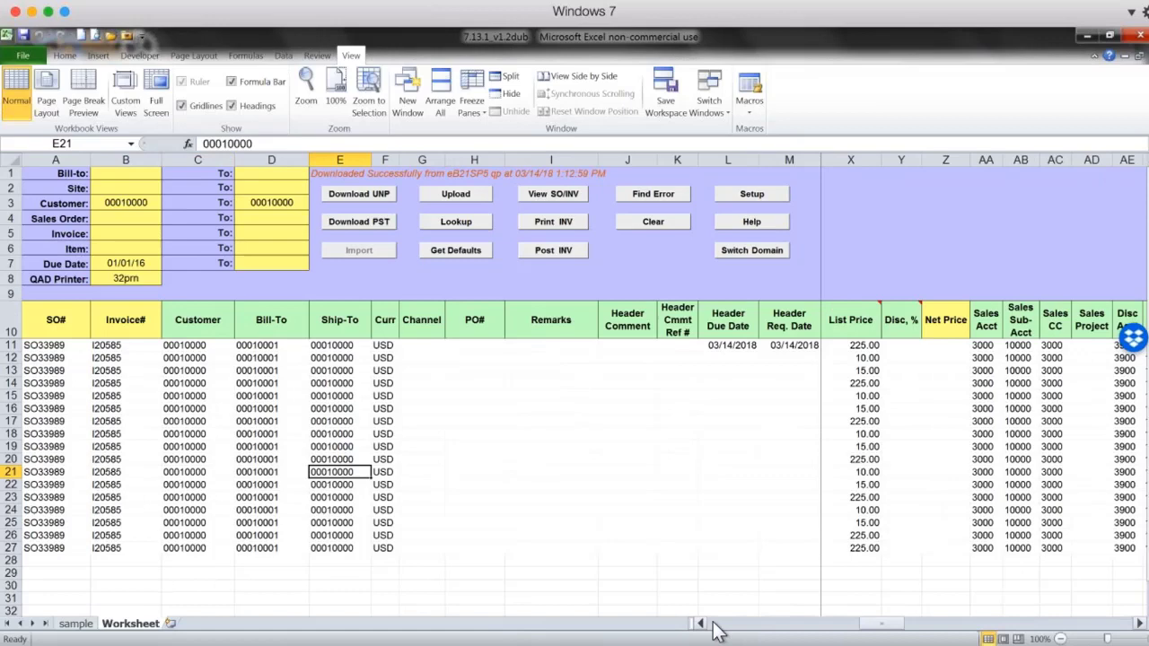
click(715, 624)
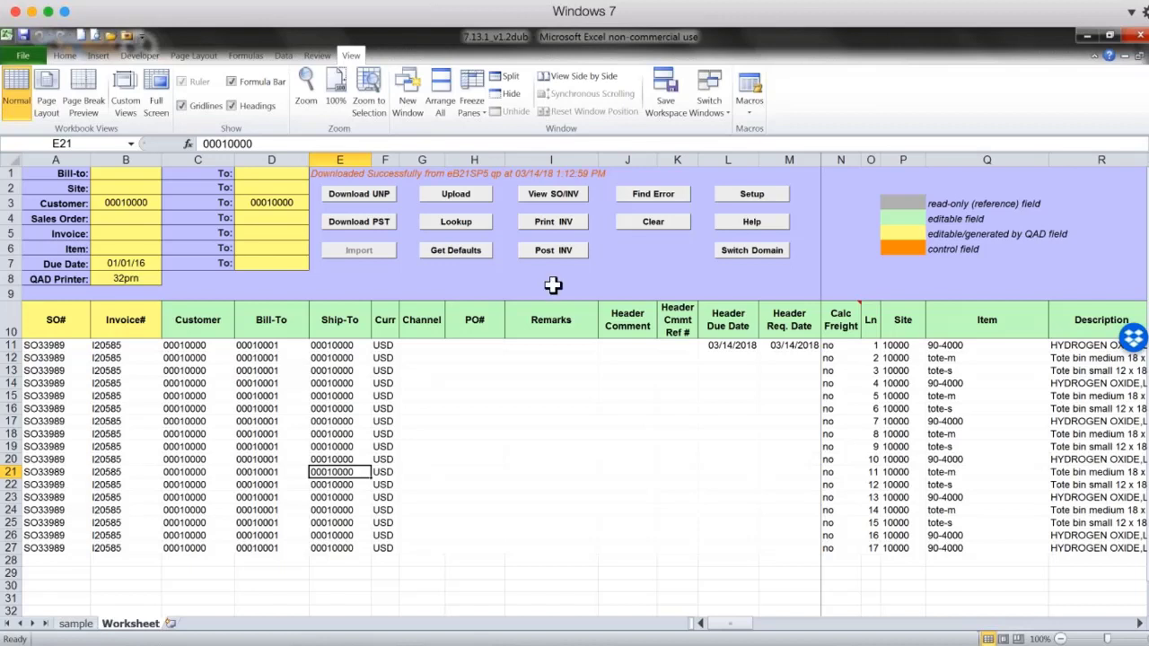
click(653, 221)
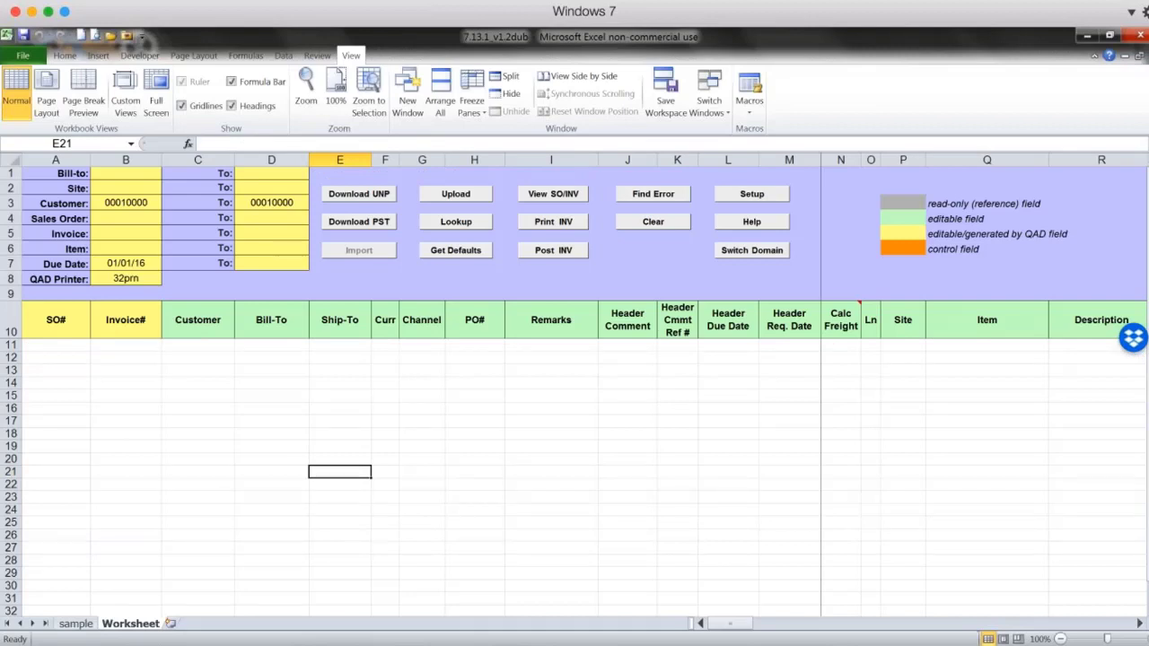
Check the starting and ending customer filter values for customer 00010000.
click(57, 347)
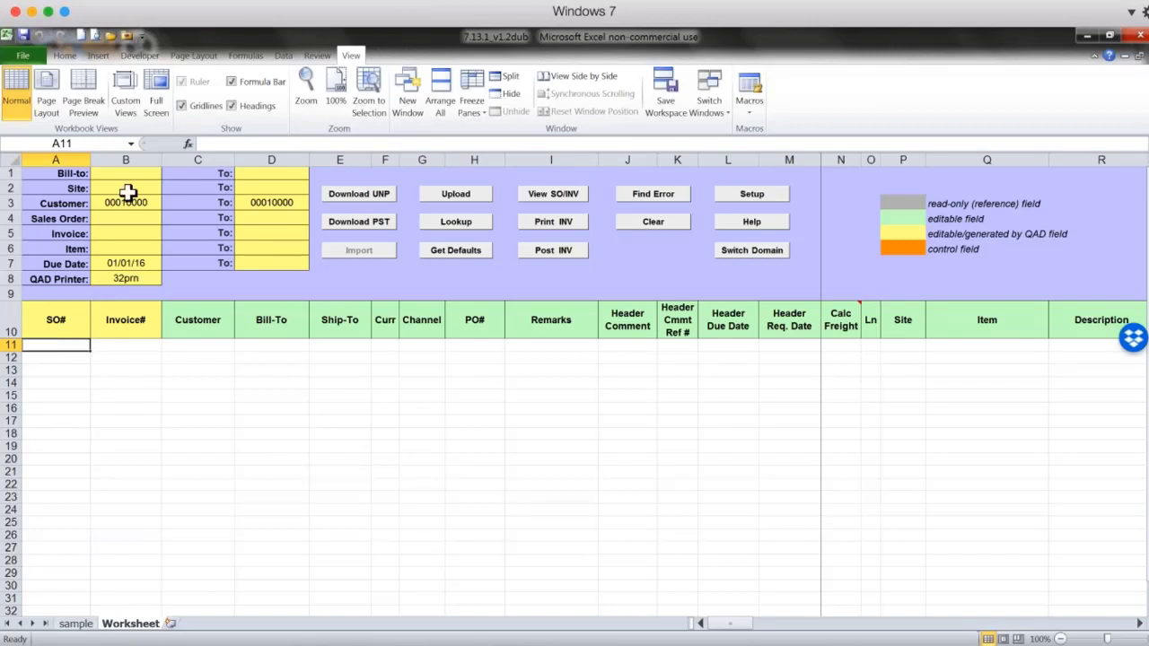
click(127, 200)
click(261, 204)
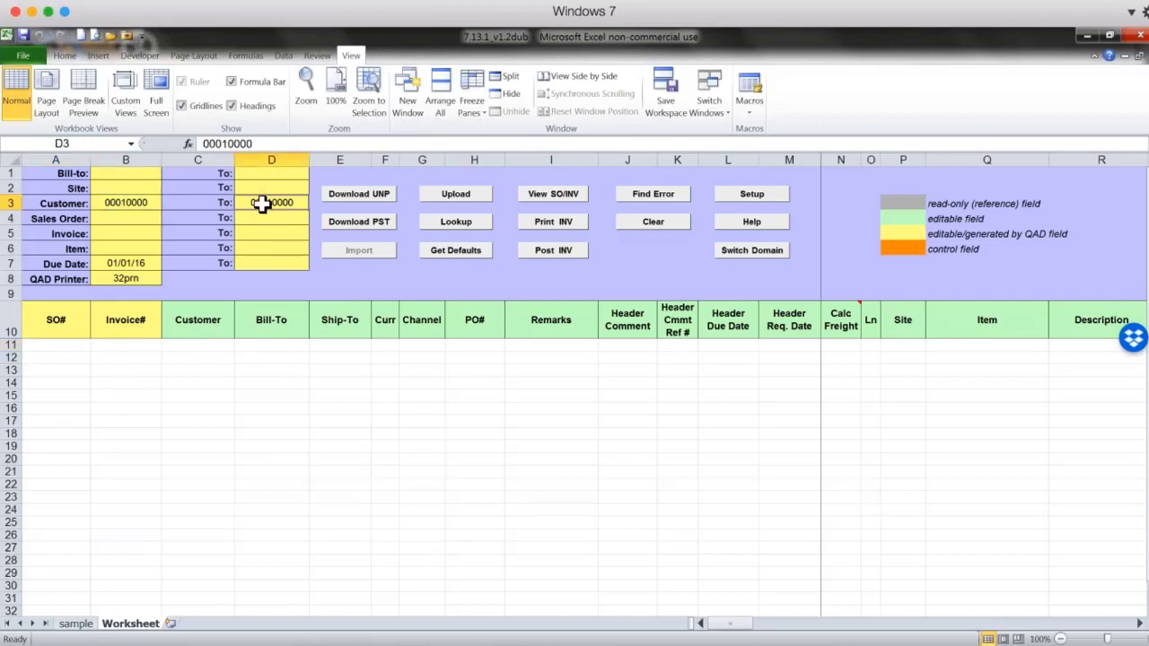
click(133, 202)
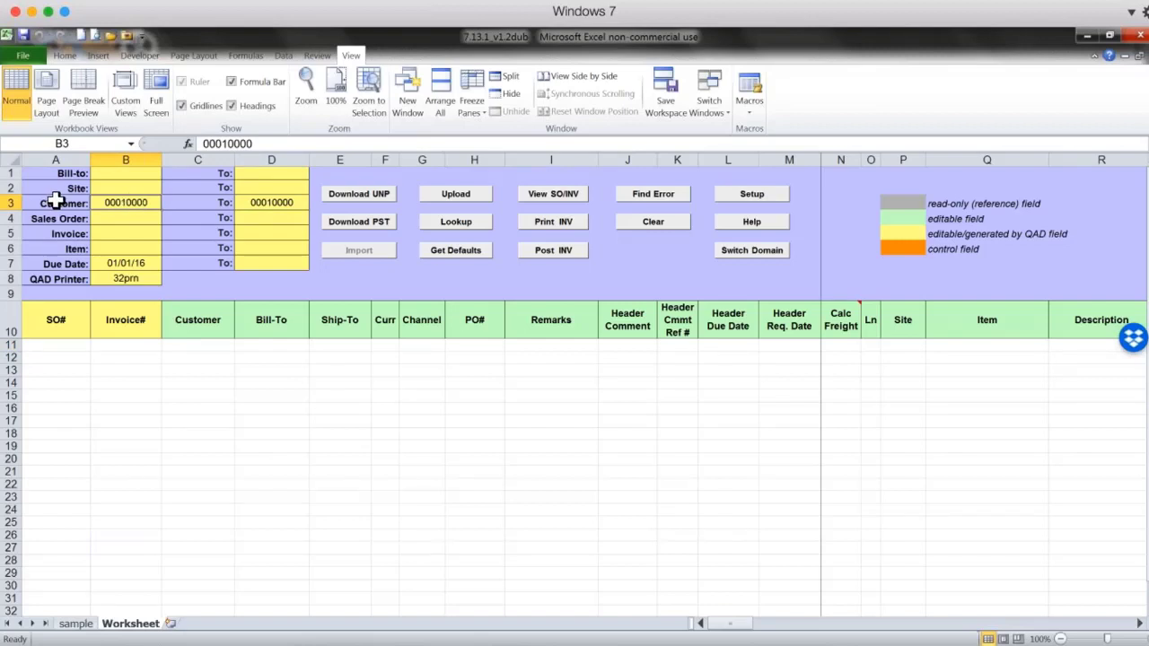
click(266, 201)
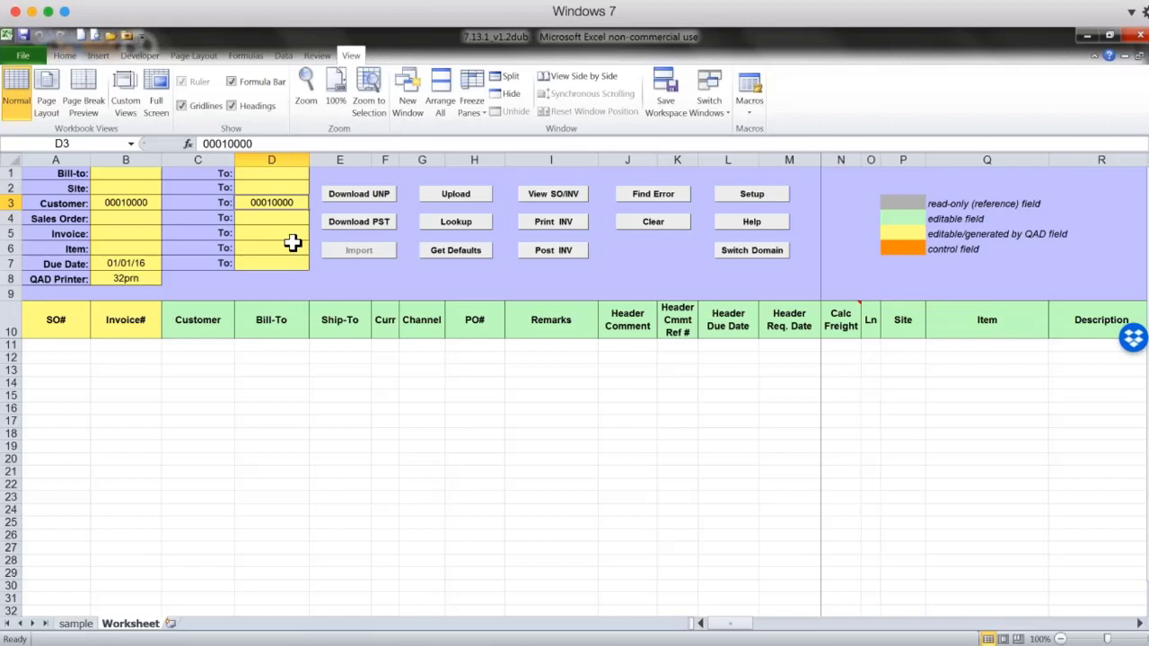
click(123, 201)
click(271, 201)
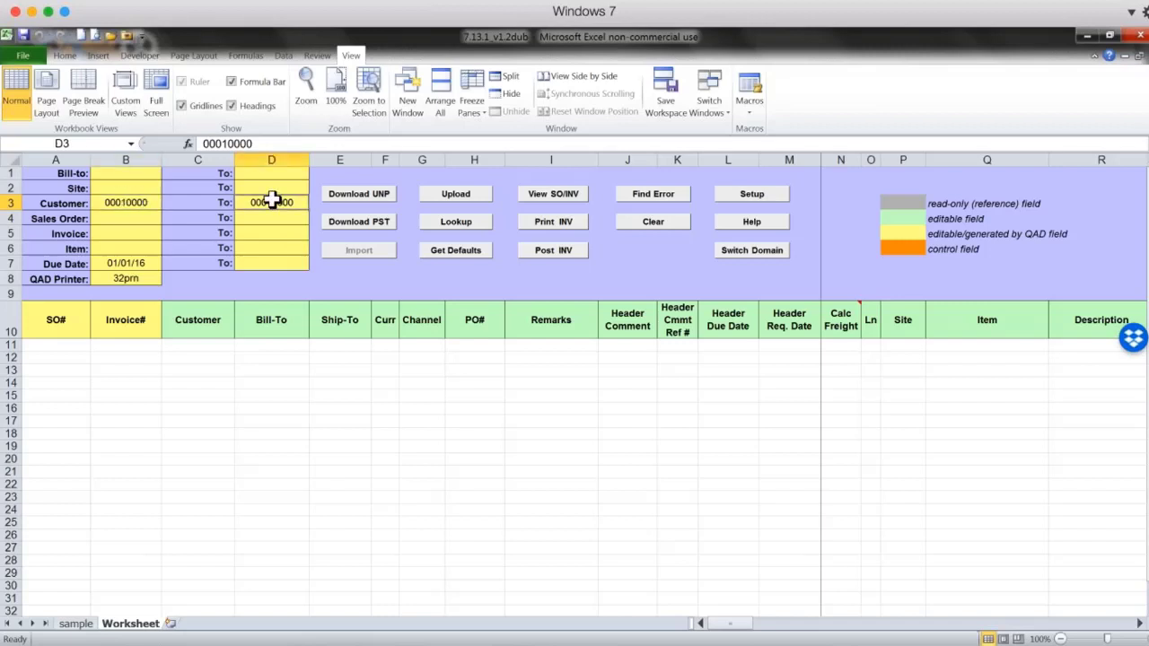
Download the posted invoices I20571 through I20585 from the 32Soft Test database.
click(377, 221)
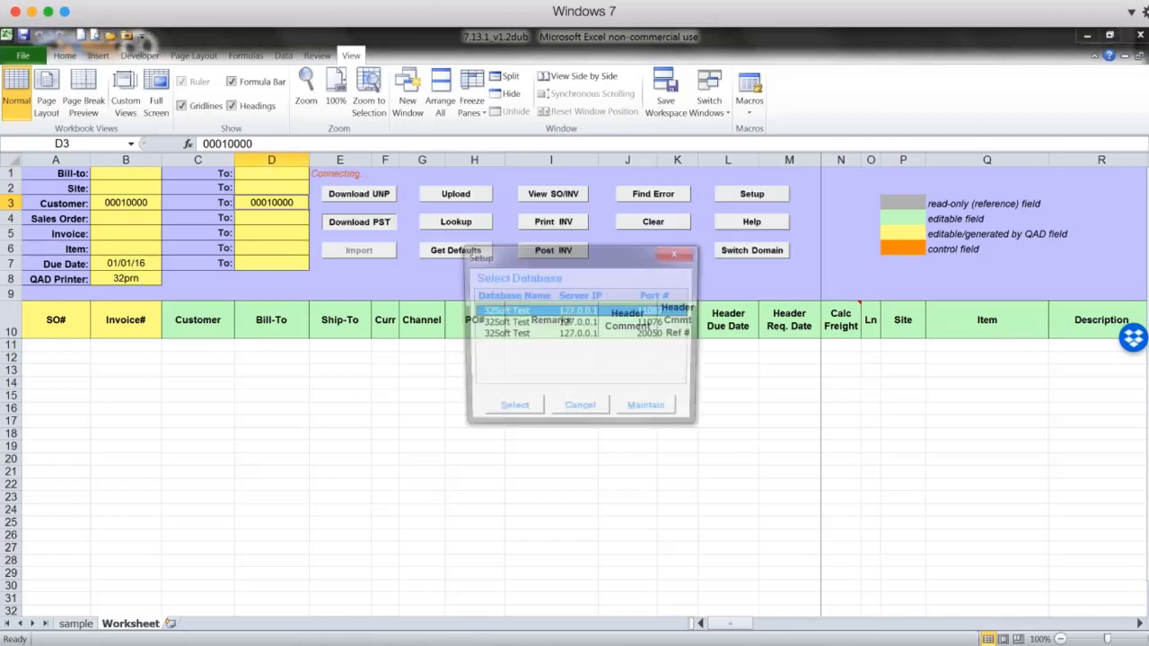
click(502, 322)
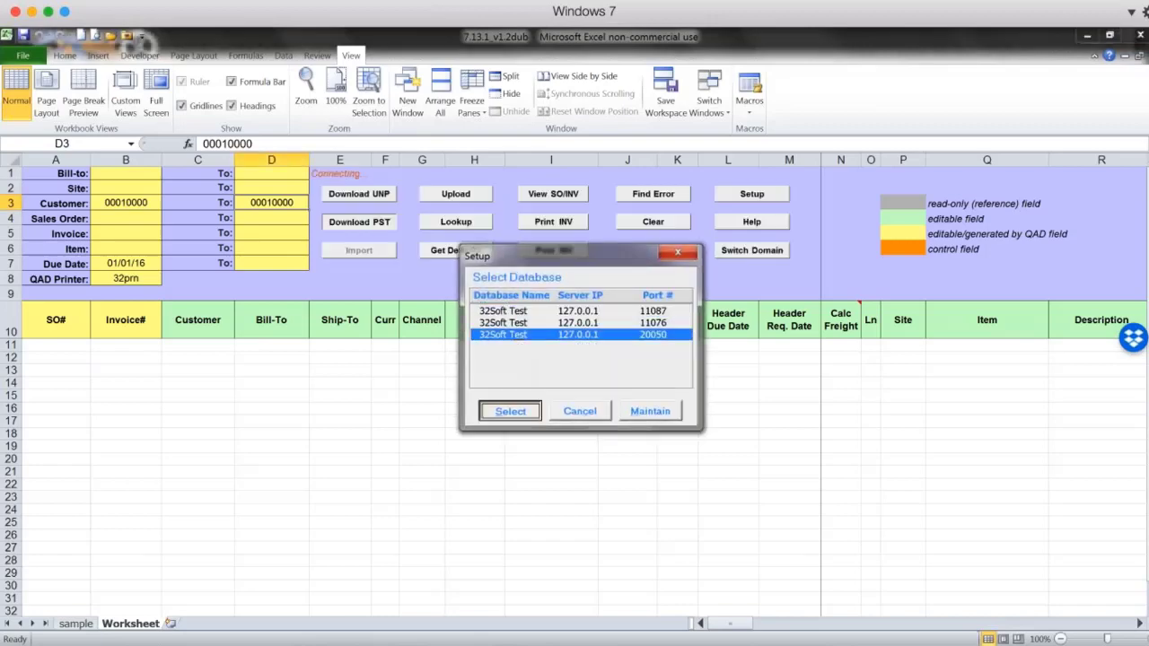
click(510, 411)
key(Return)
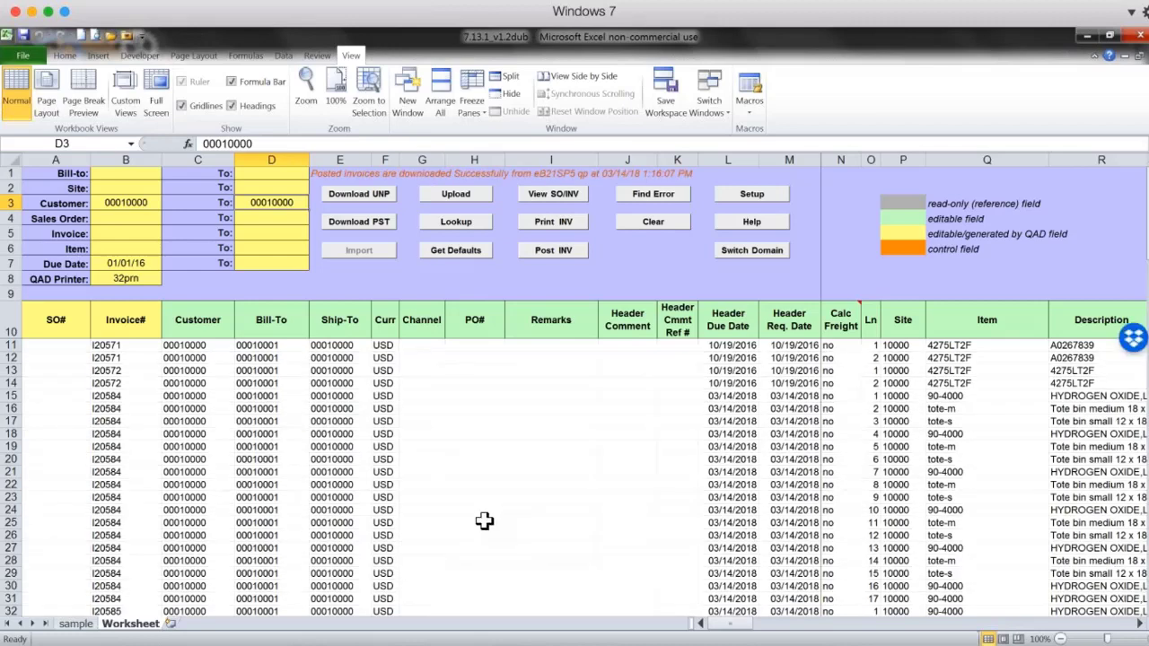
Delete rows 11–14 holding invoices I20571 and I20572.
scroll(485, 521, down, 18)
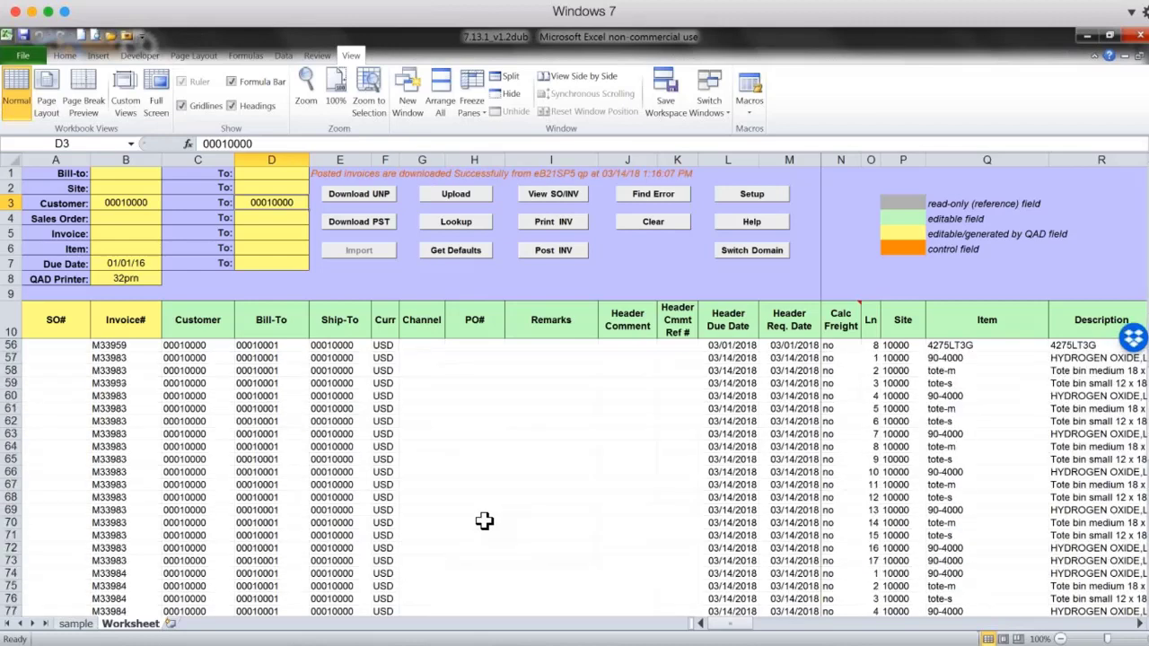
scroll(484, 520, down, 7)
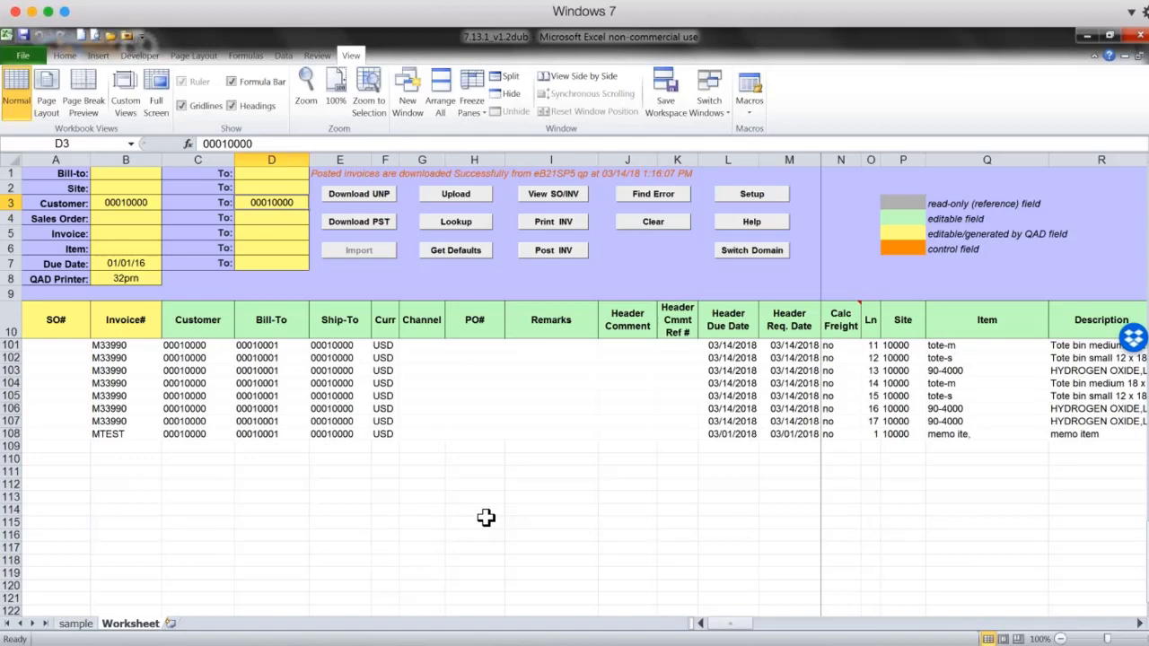
scroll(485, 518, up, 20)
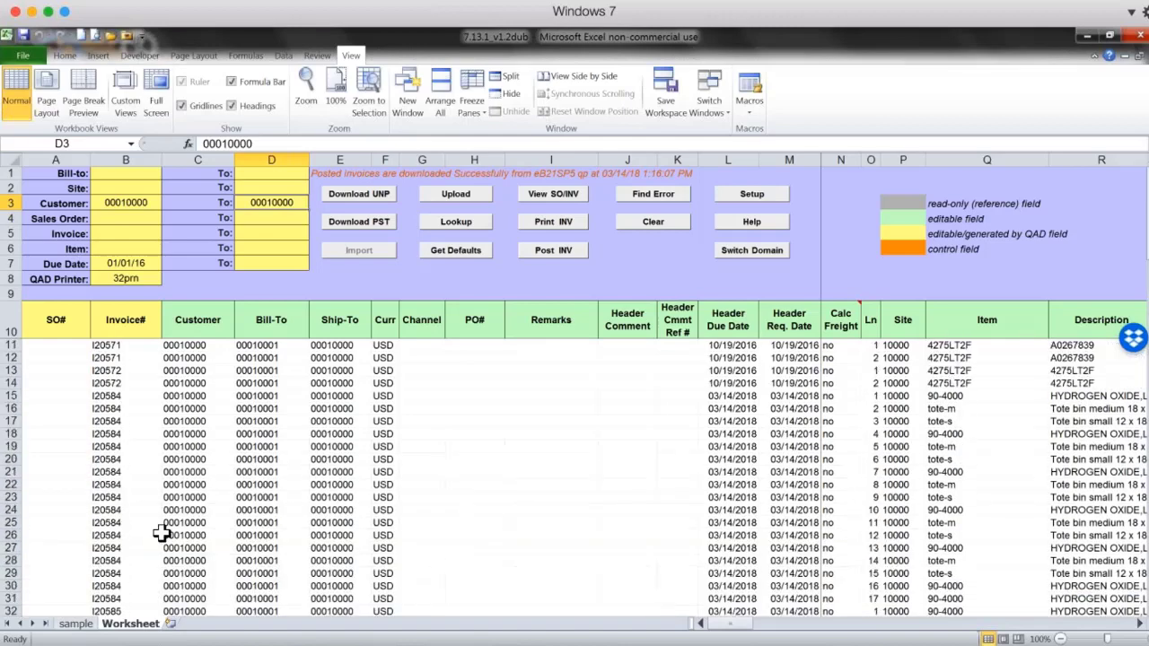
click(7, 345)
drag(6, 344, 6, 383)
right_click(93, 361)
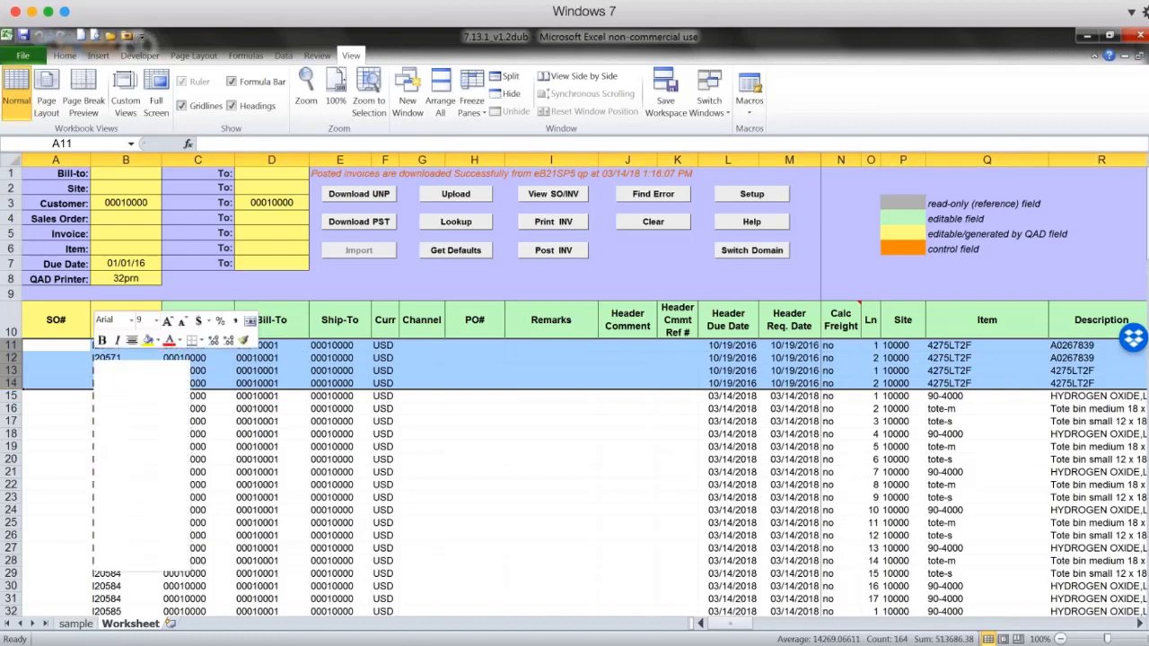
click(135, 476)
click(128, 508)
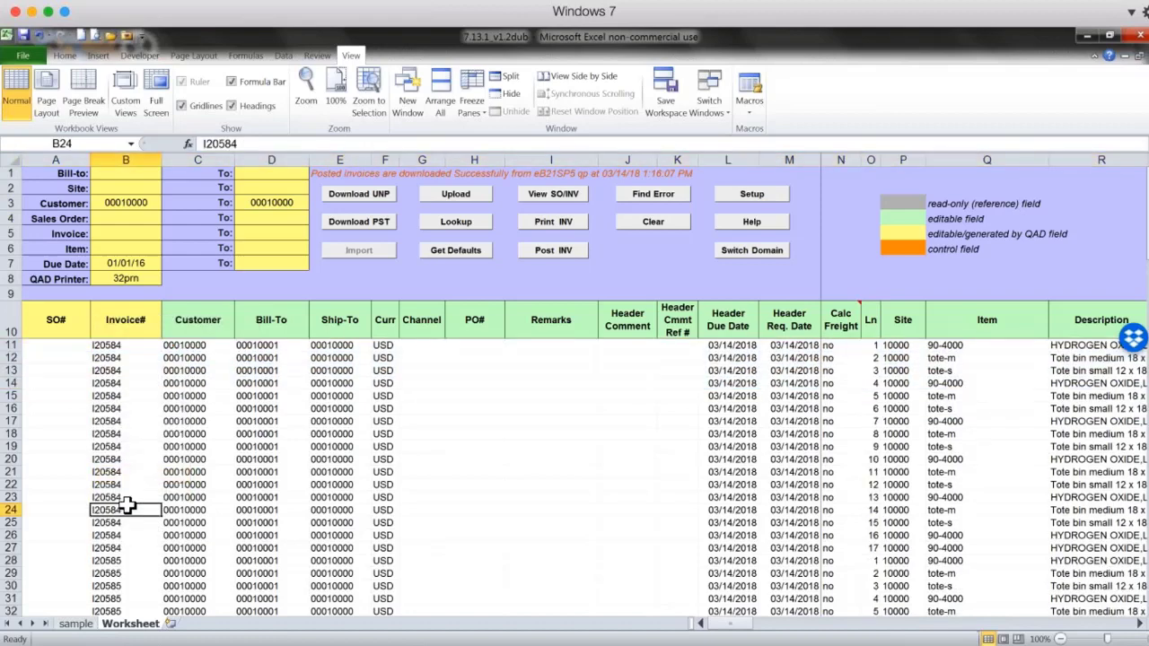
Delete every row after invoice I20584's line 17, leaving the list ending at row 27.
drag(9, 561, 47, 535)
right_click(116, 442)
click(160, 357)
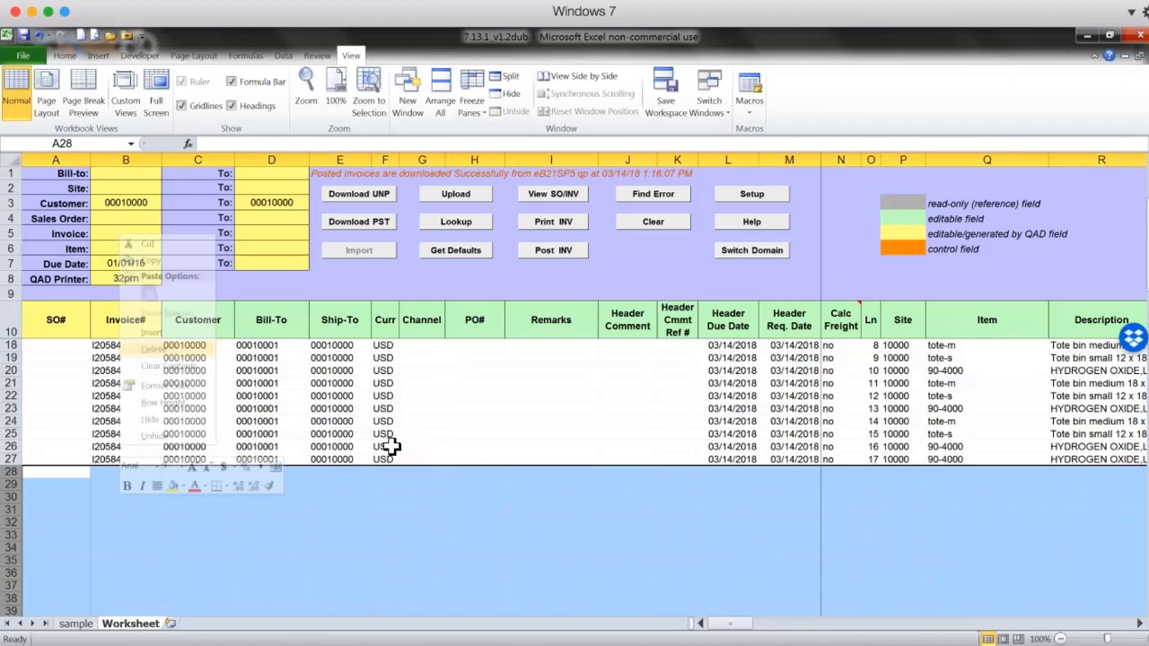
click(422, 460)
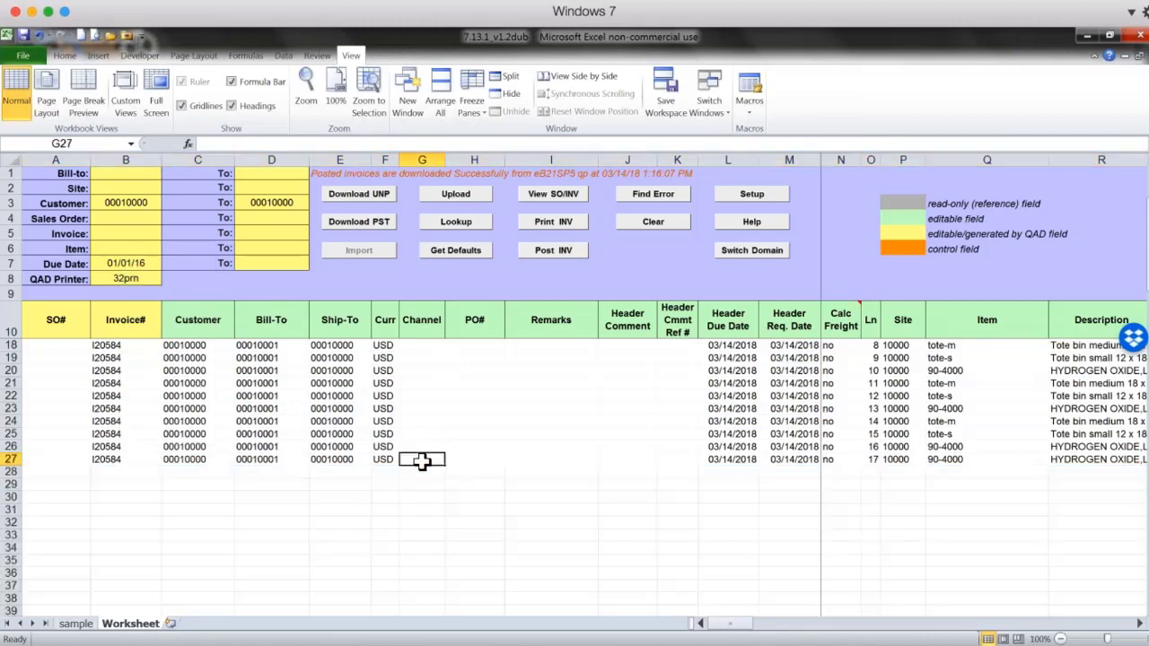
click(1140, 624)
click(1140, 624)
click(1140, 624)
click(1140, 623)
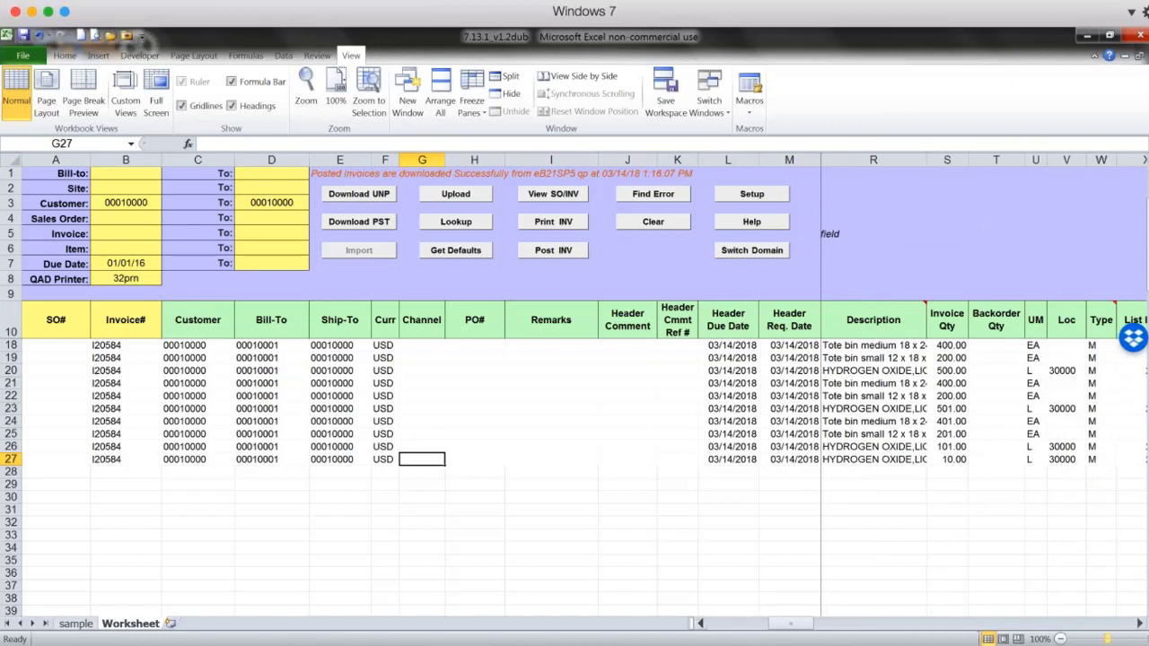
Insert a blank helper column AA after Net Price.
click(1142, 626)
click(1142, 625)
click(1142, 625)
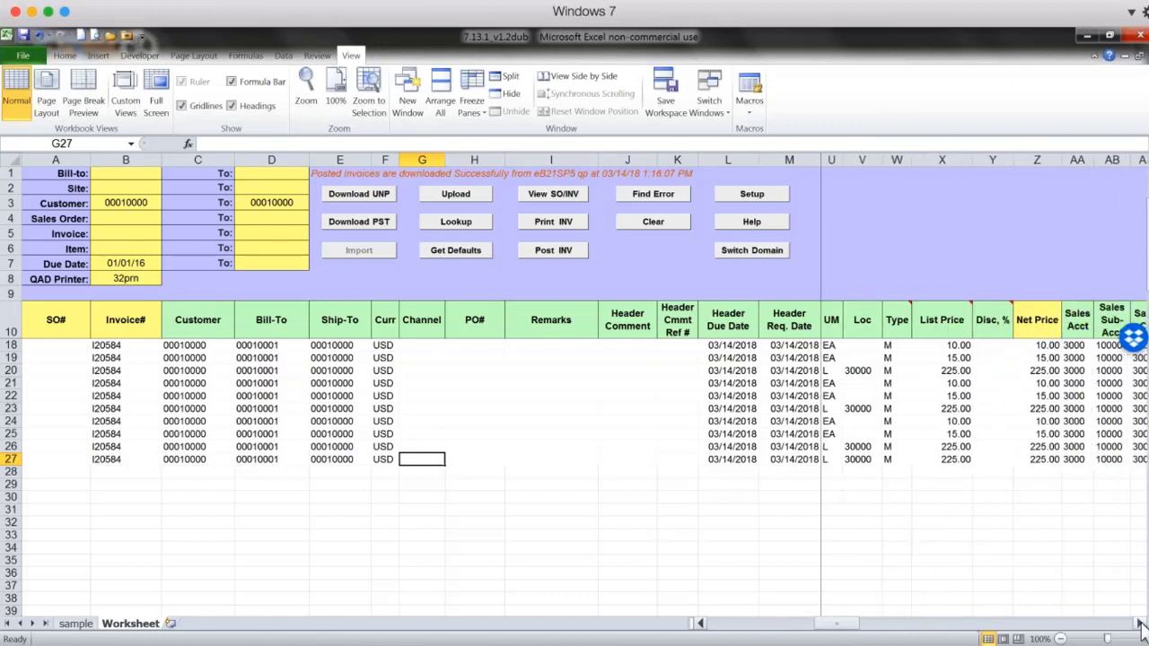
click(1076, 161)
right_click(1075, 162)
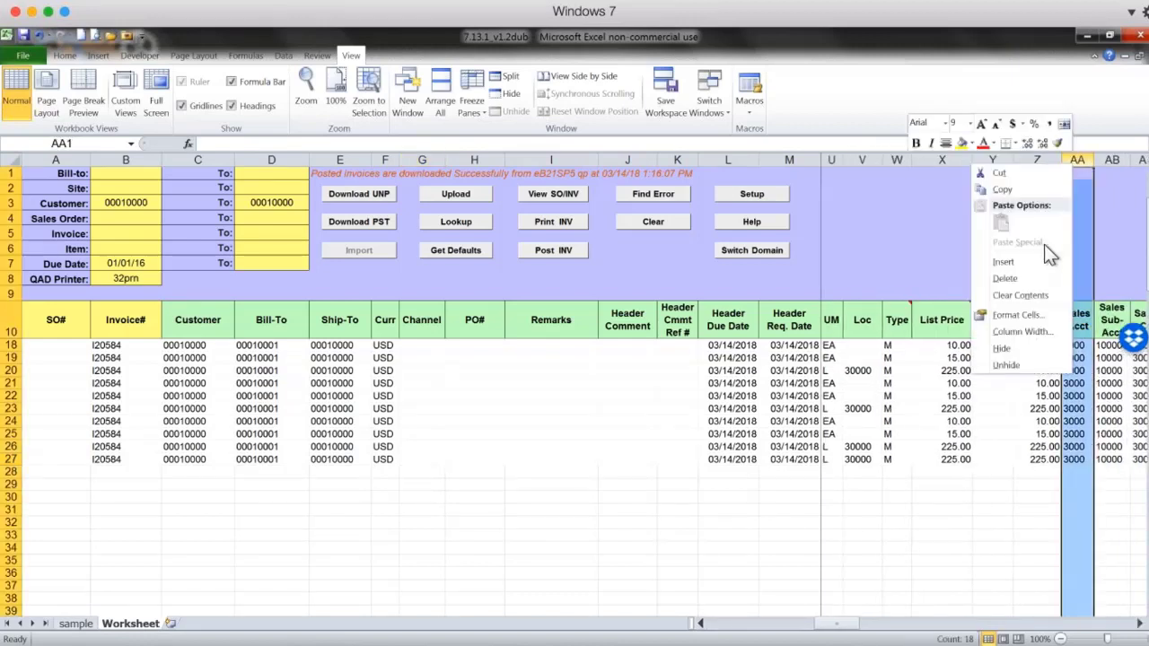
click(1041, 261)
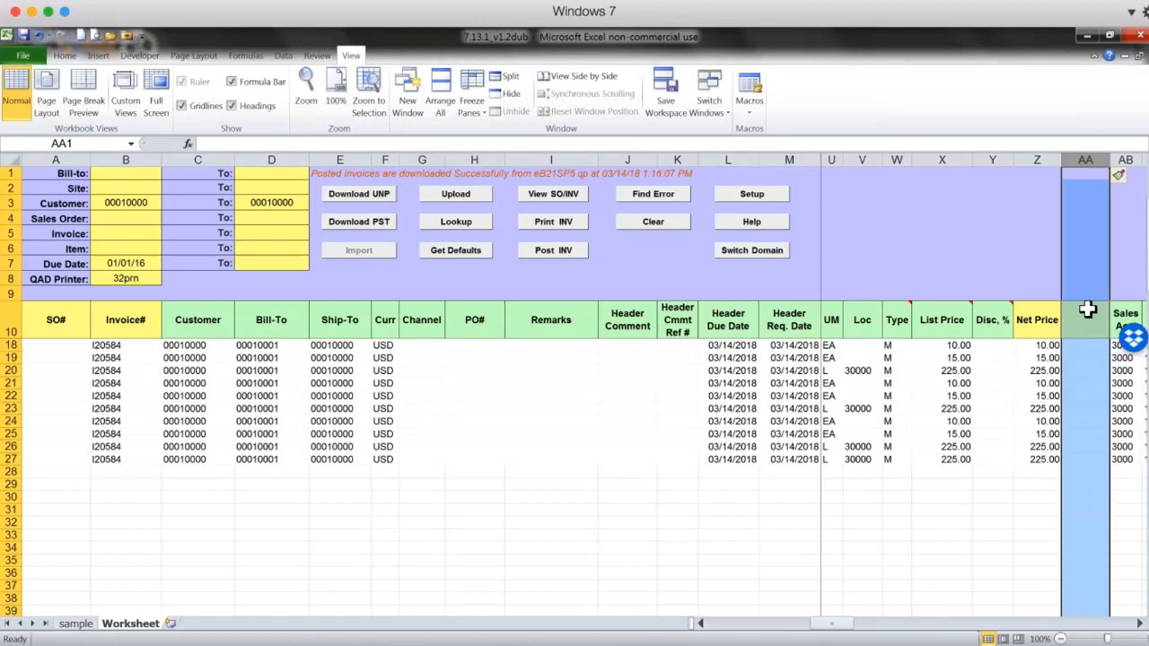
Enter the 2% rebate formula =Z18*S18*0.02 in AA18.
click(1085, 345)
text(=)
click(1031, 345)
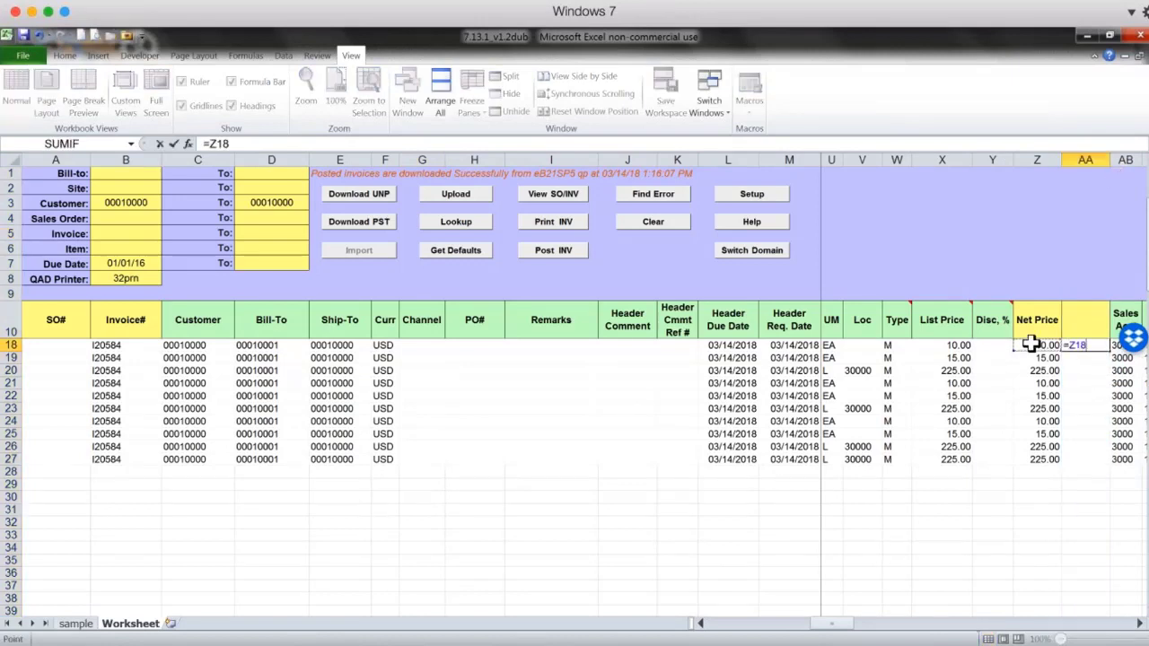
text(*)
click(700, 623)
click(700, 623)
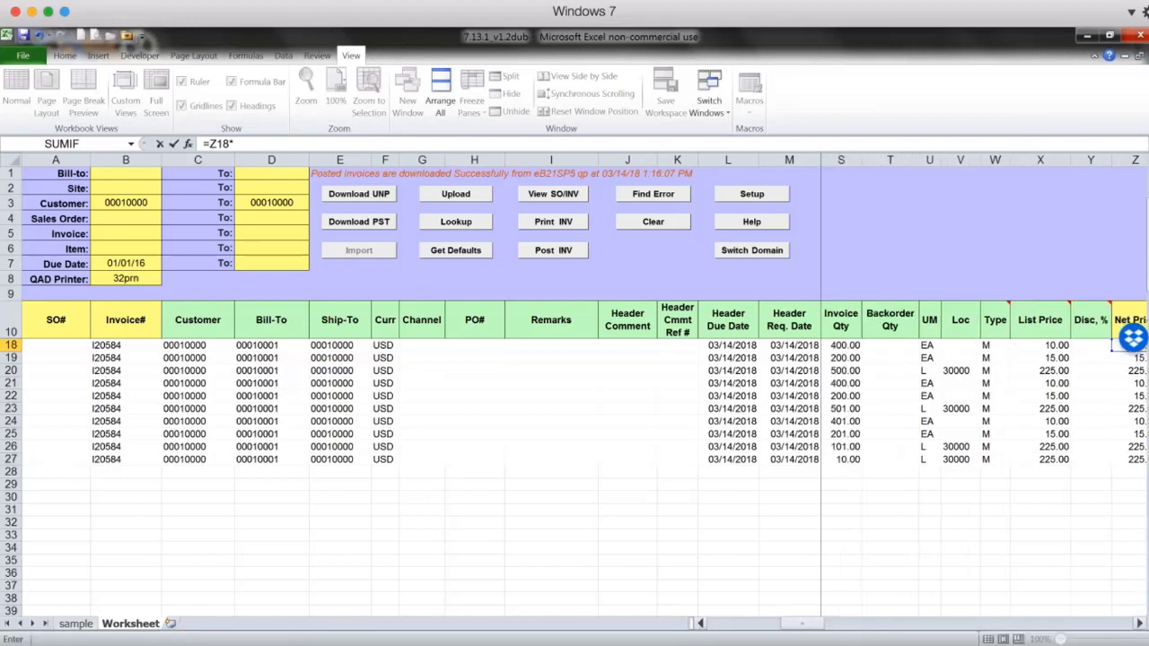
click(835, 347)
key(Return)
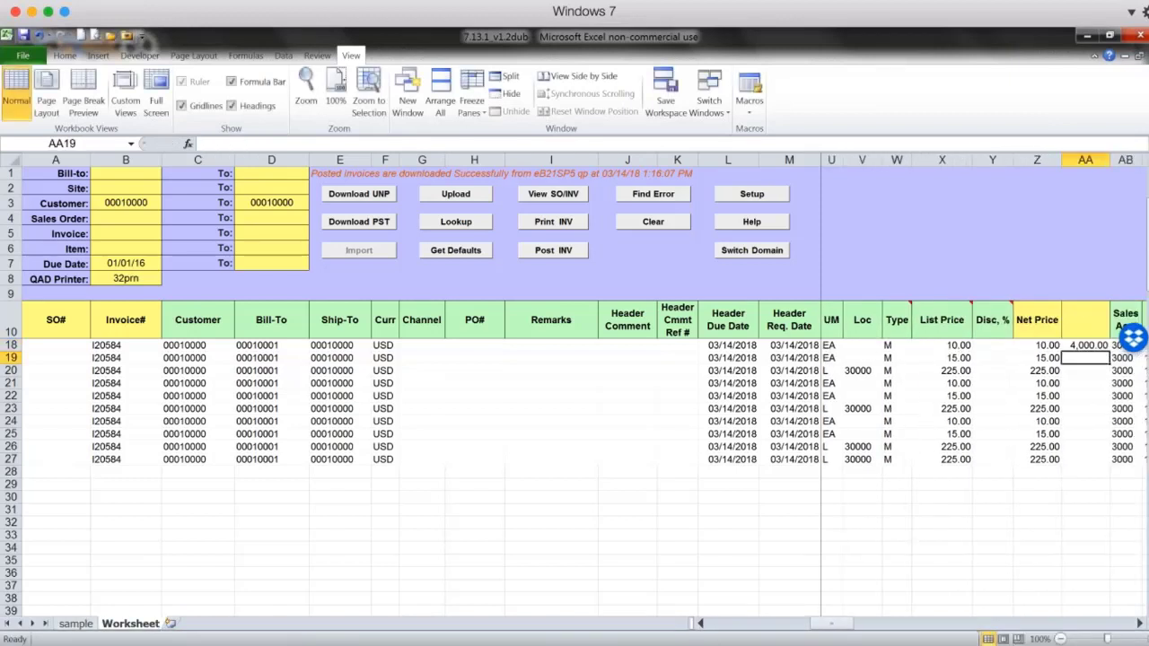
click(263, 144)
text(*0.02)
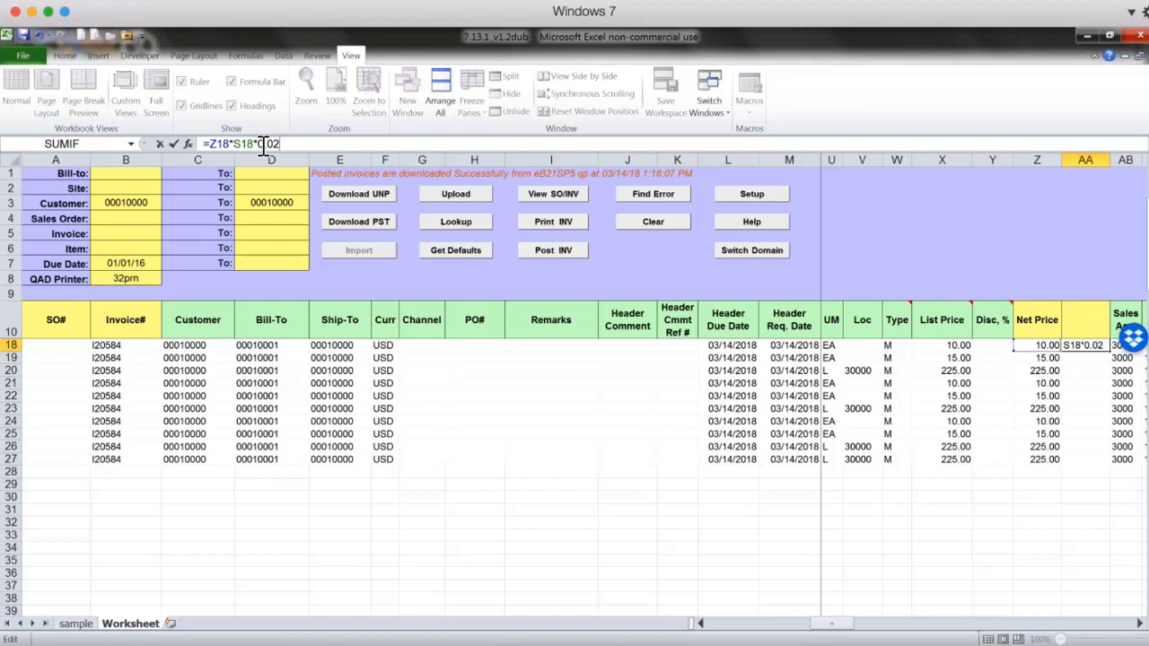
key(Return)
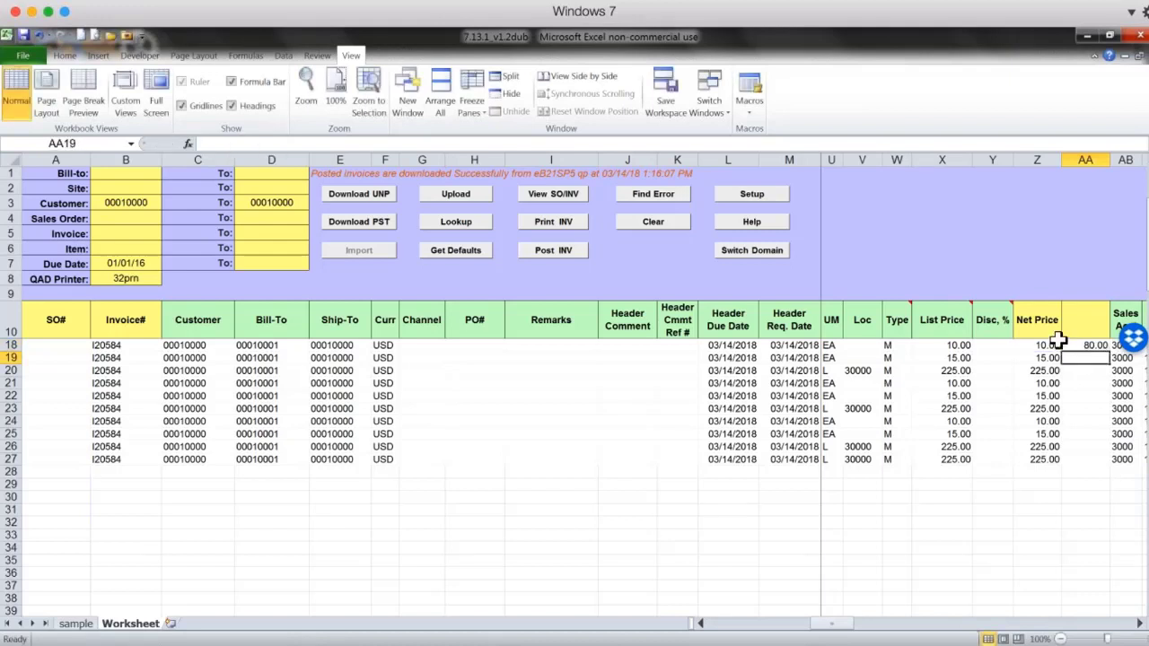
Fill the rebate formula down to row 27 and copy the ten results.
click(1089, 346)
drag(1110, 351, 1105, 462)
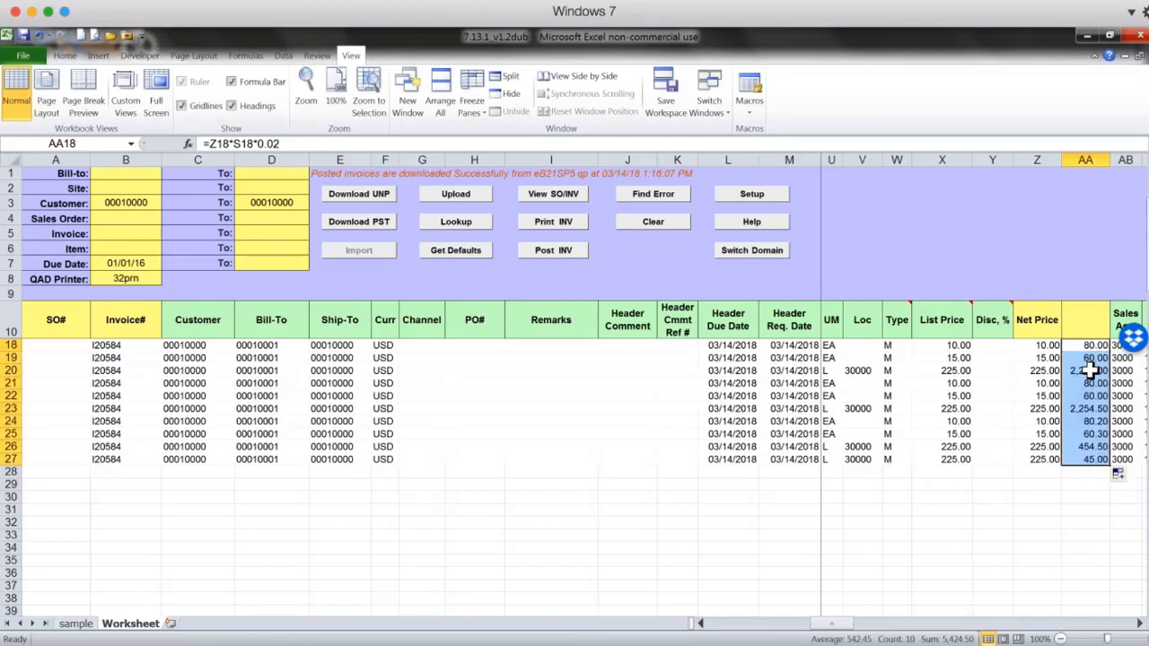
click(1090, 369)
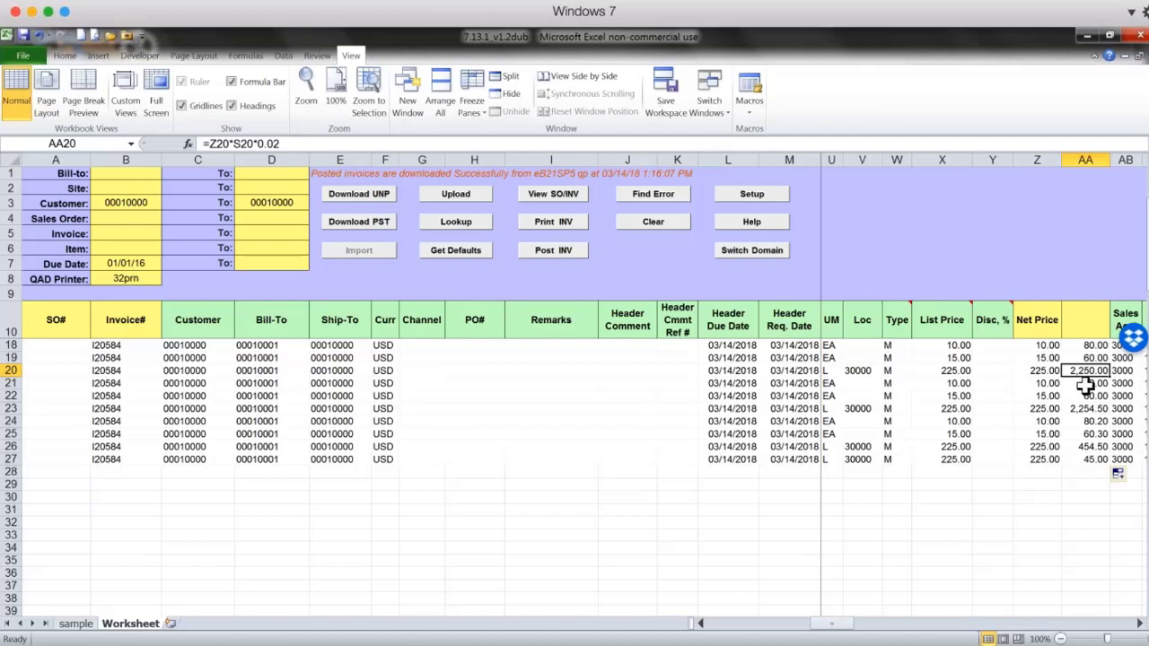
drag(1086, 346, 1087, 459)
key(ctrl+c)
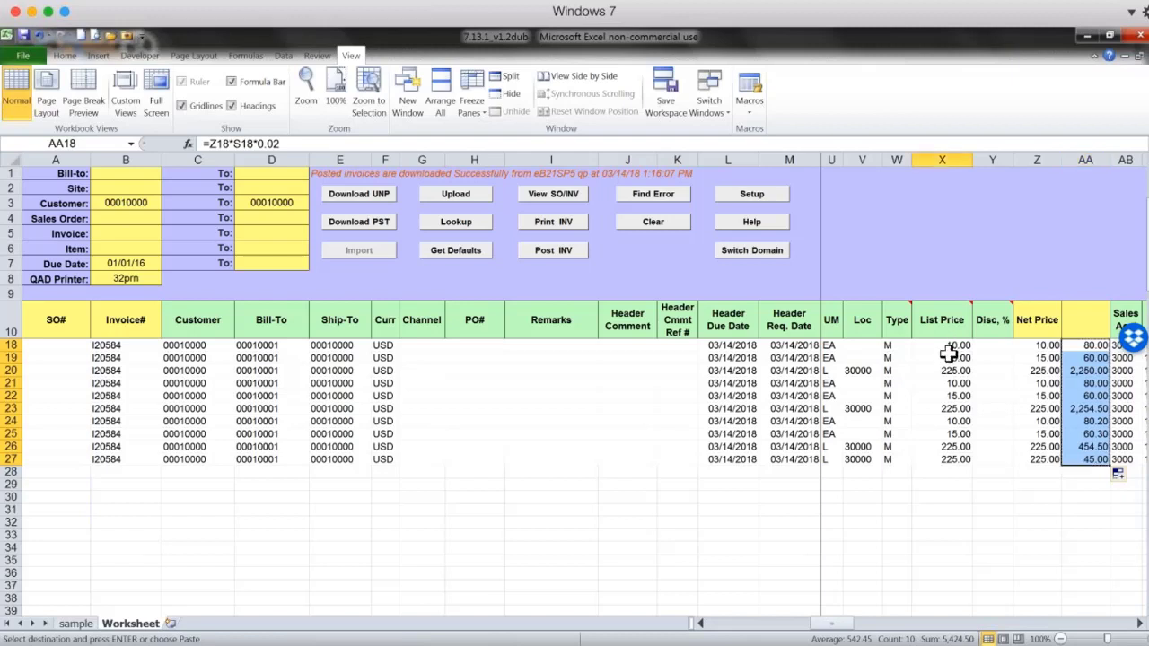
drag(950, 350, 949, 455)
key(ctrl+v)
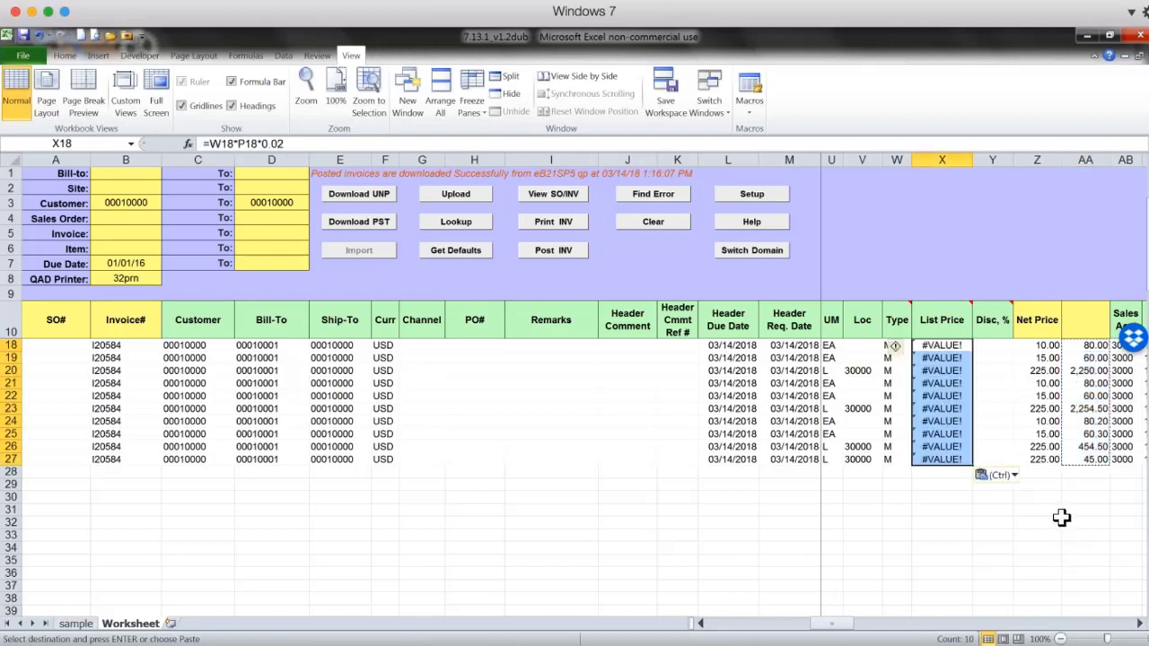
key(ctrl+z)
Paste the rebate amounts as values only into List Price X18:X27.
drag(1086, 347, 1081, 458)
click(938, 345)
right_click(939, 345)
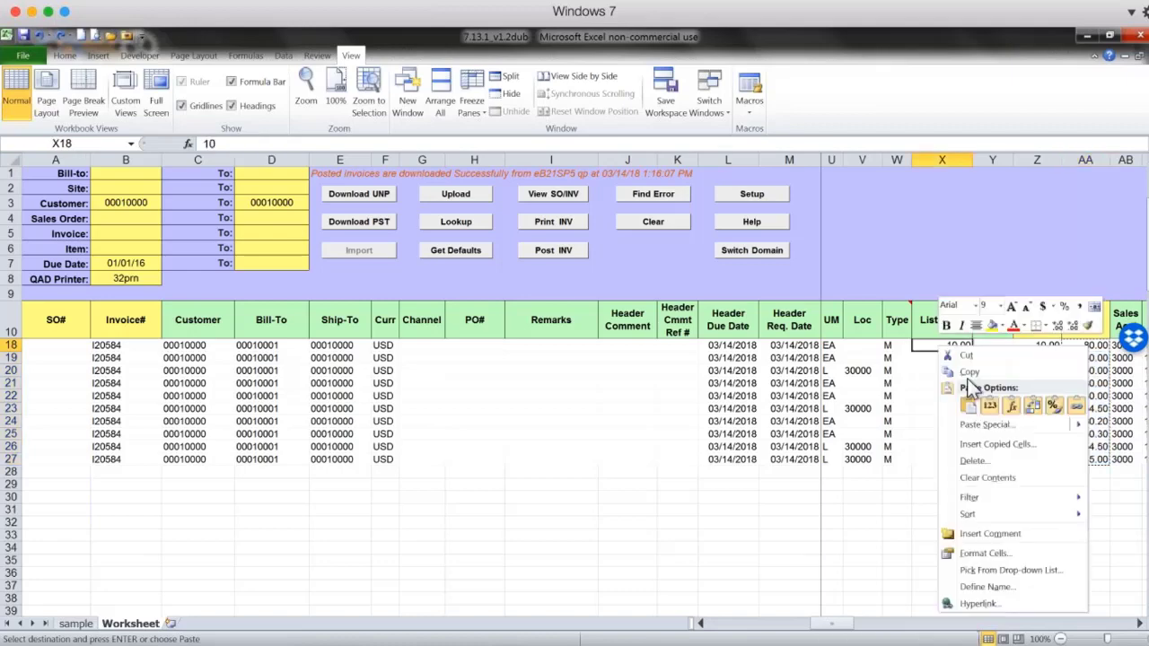
click(987, 425)
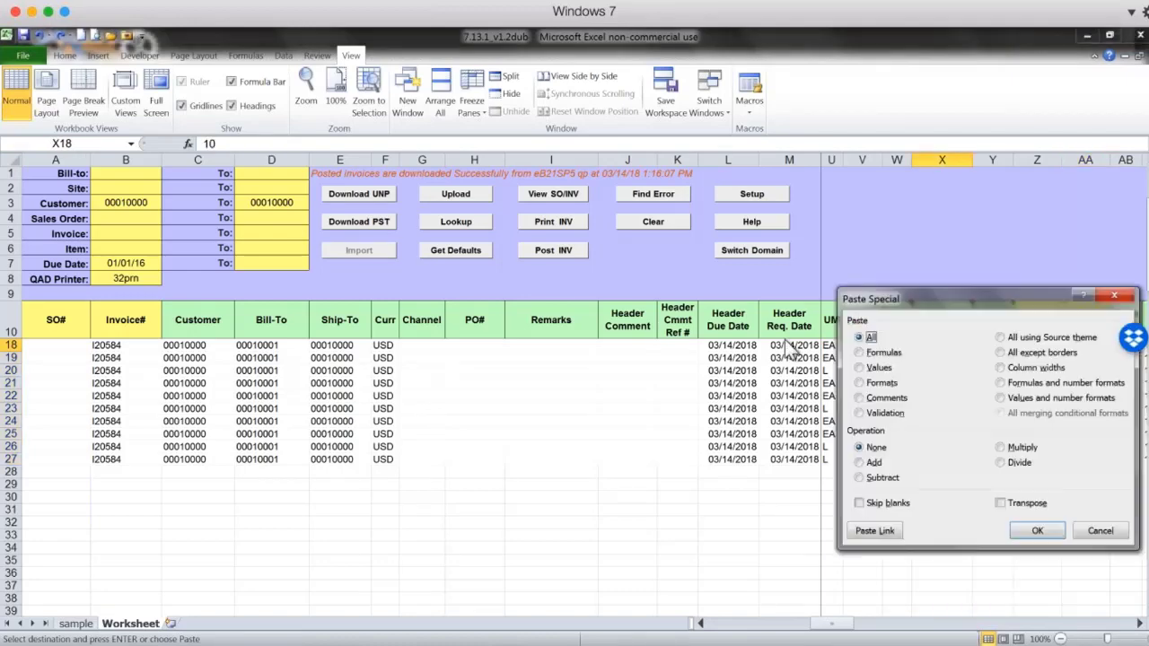
click(860, 367)
click(1037, 531)
click(1037, 535)
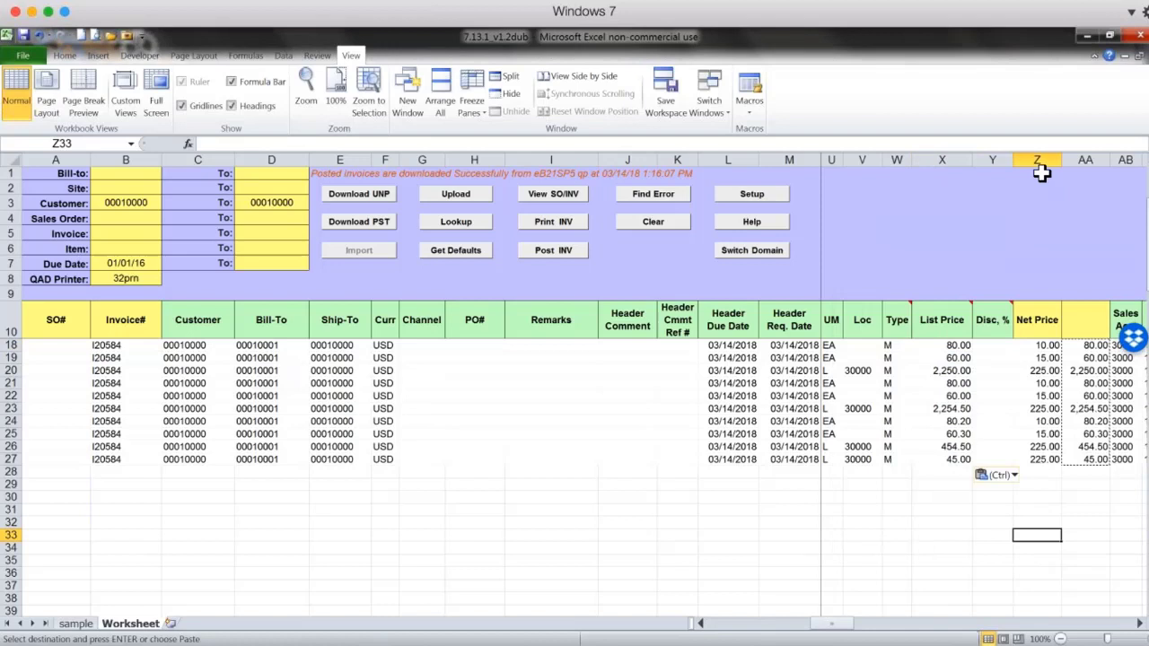
Delete the helper column AA.
click(1085, 160)
right_click(1085, 160)
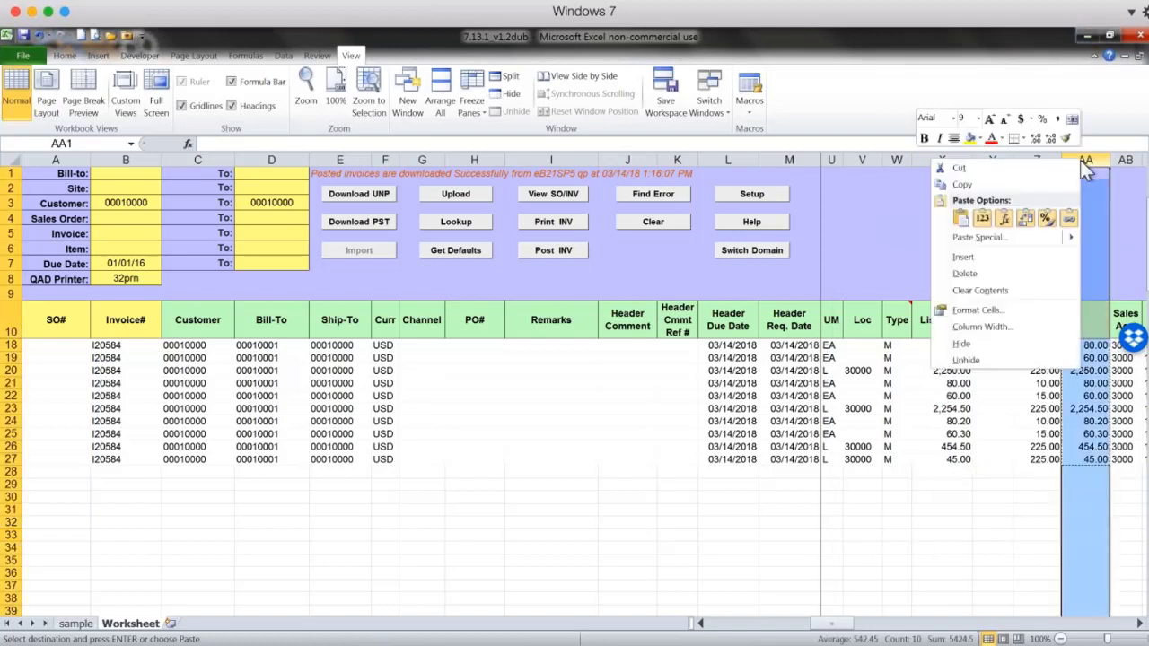
click(991, 273)
click(976, 437)
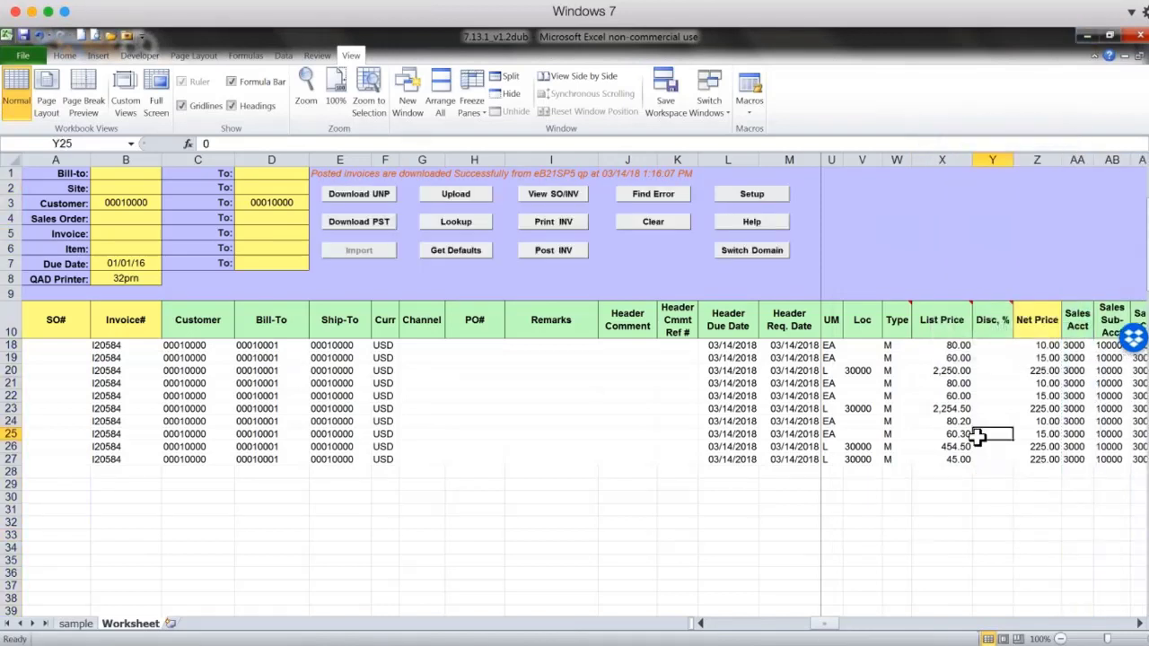
Set the Invoice Qty for rows 18–27 to 1.
scroll(977, 437, left, 3)
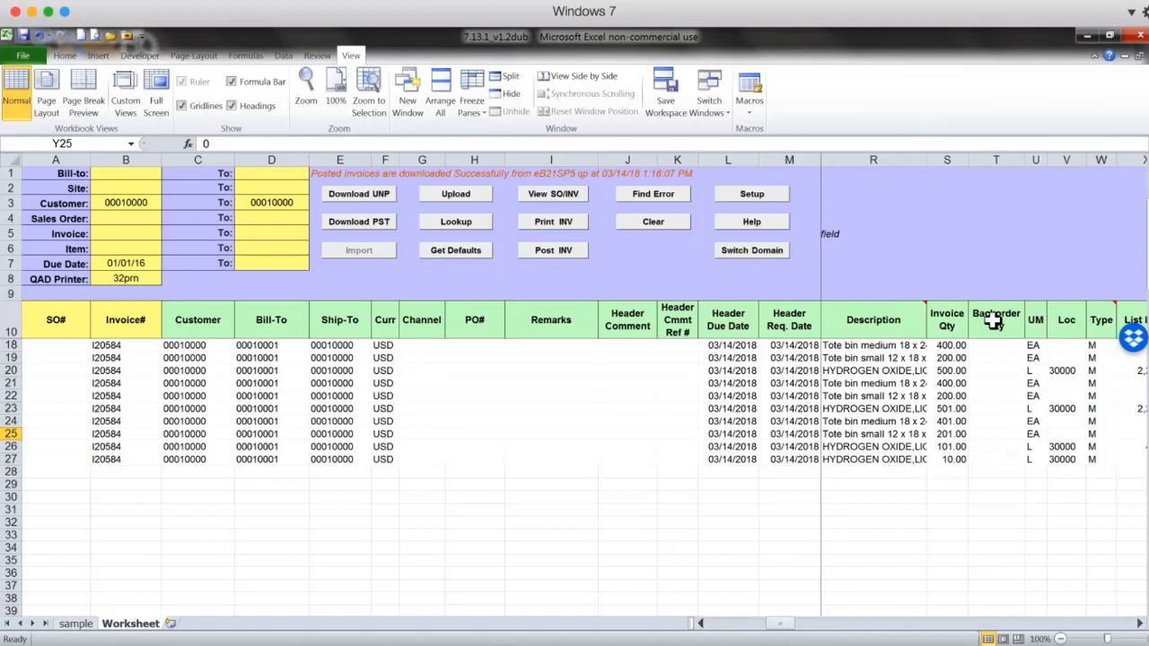
drag(953, 350, 950, 456)
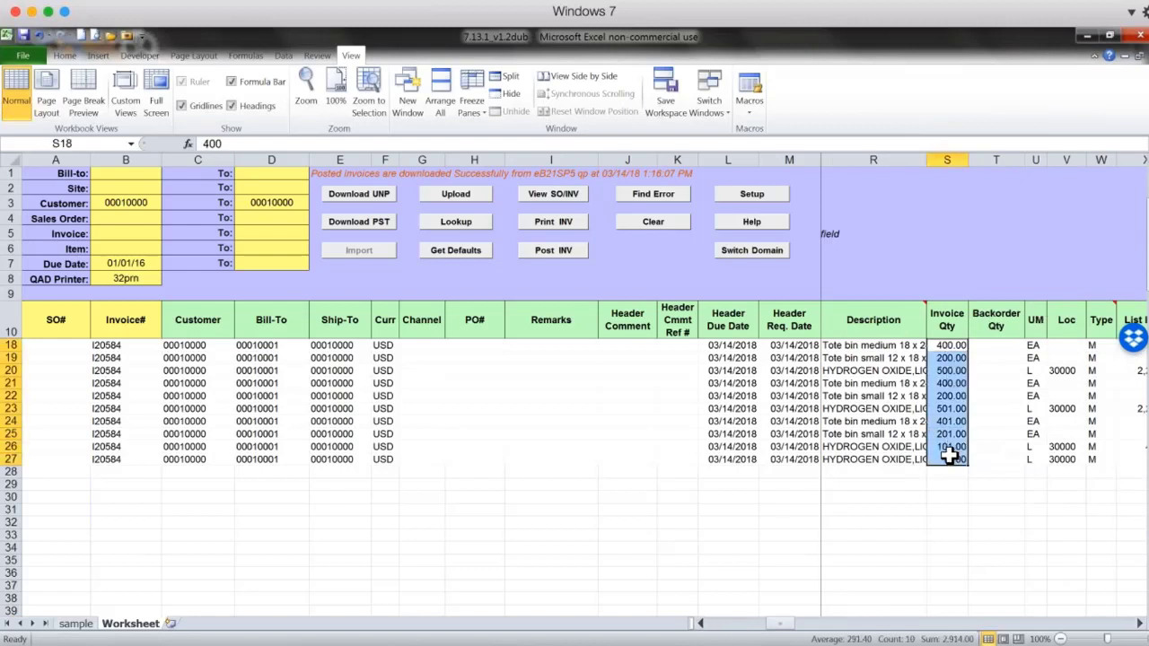
text(1)
key(ctrl+Return)
Review the line dates, descriptions, sites and item codes for the first lines.
drag(1095, 347, 1096, 456)
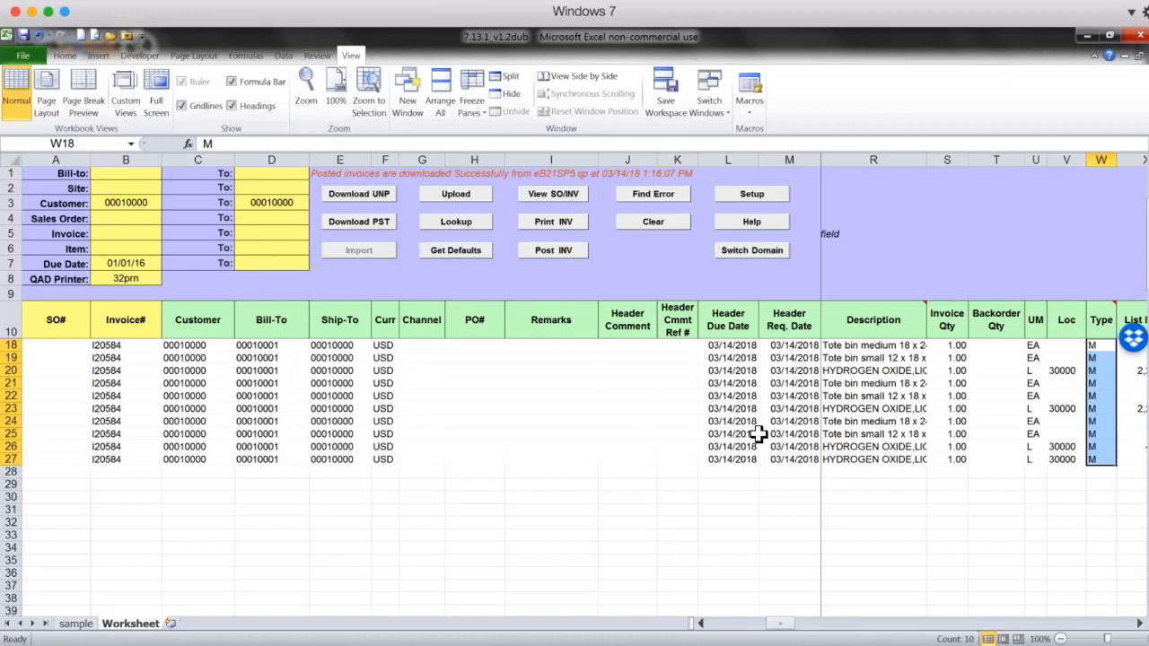
click(727, 346)
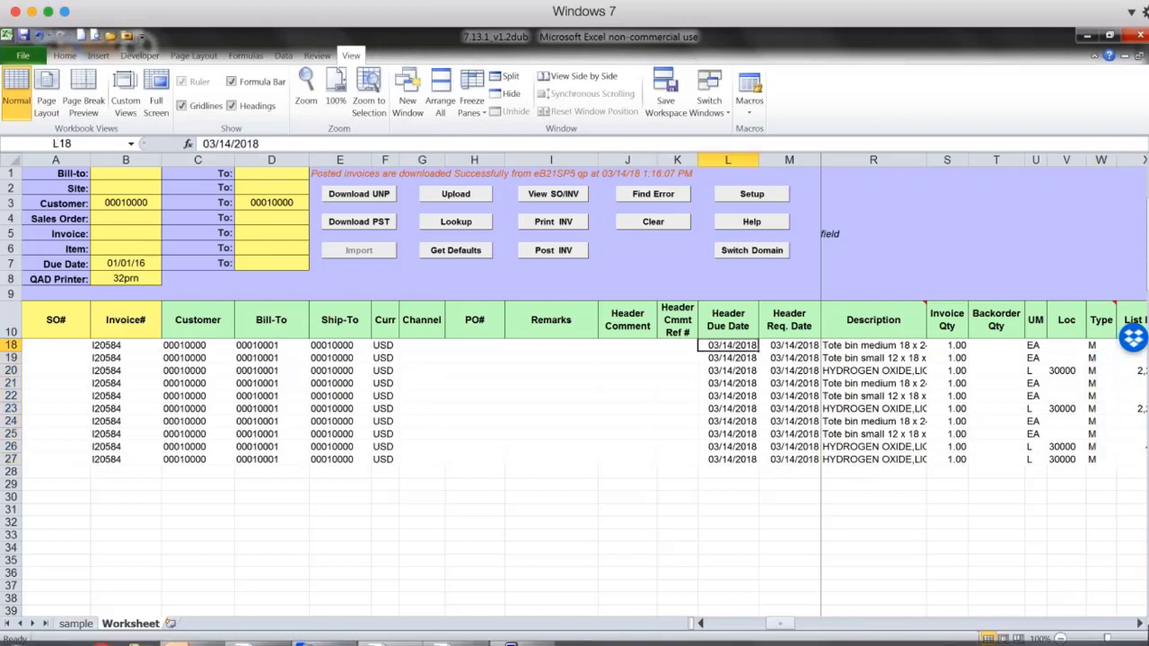
click(897, 422)
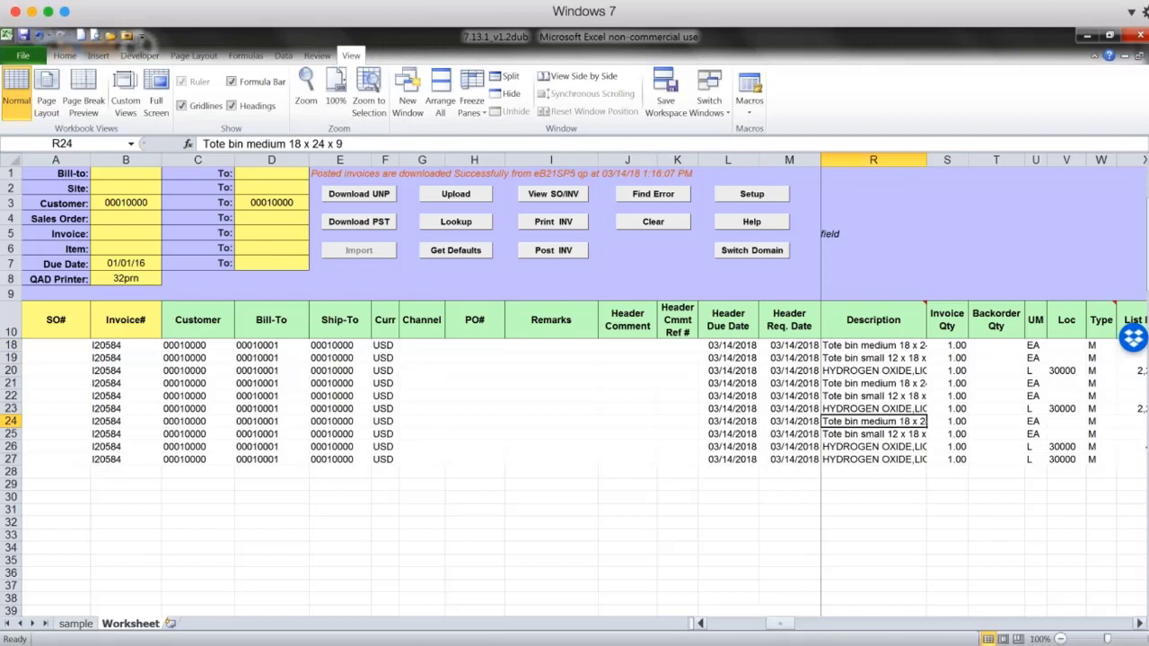
click(700, 623)
click(700, 623)
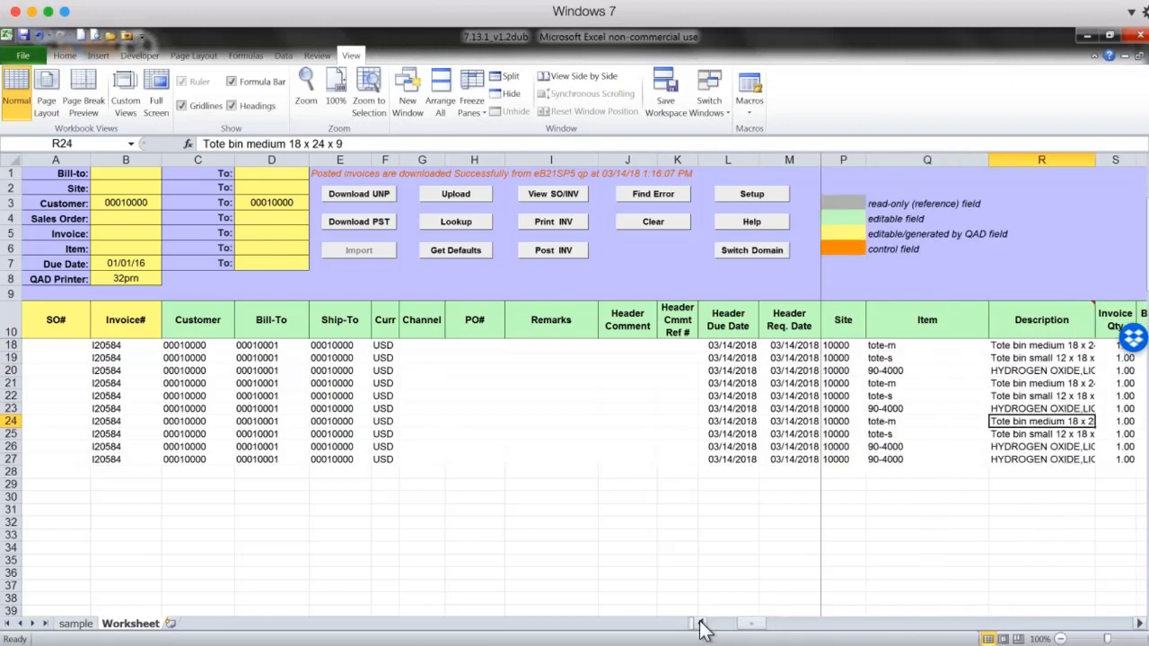
click(882, 347)
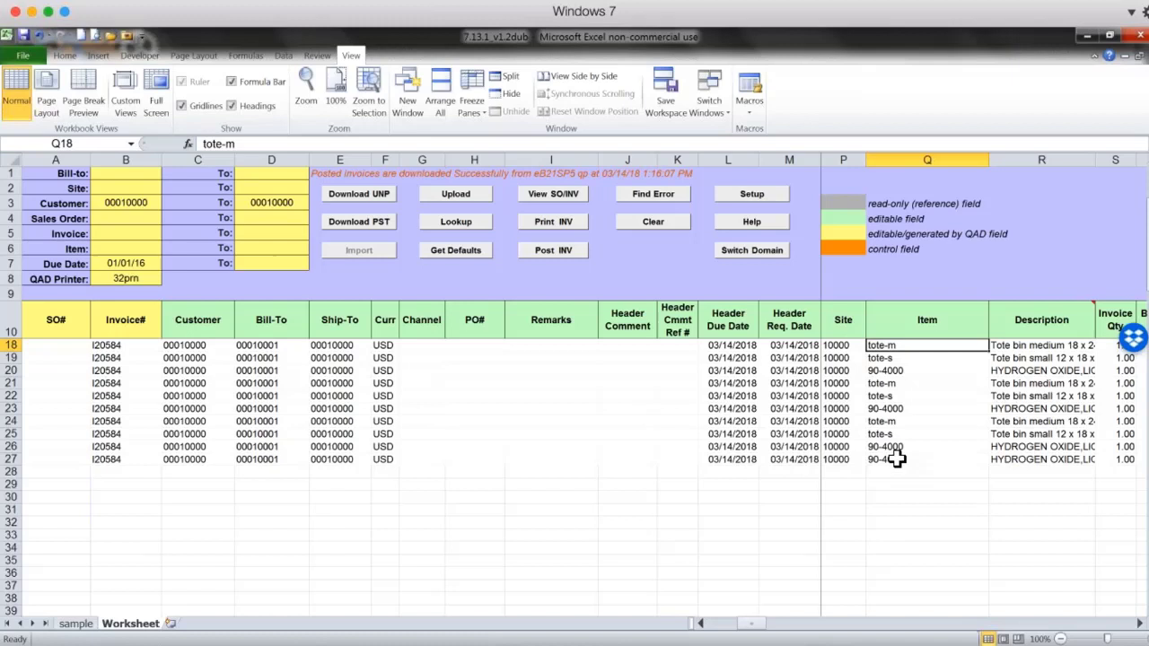
click(831, 345)
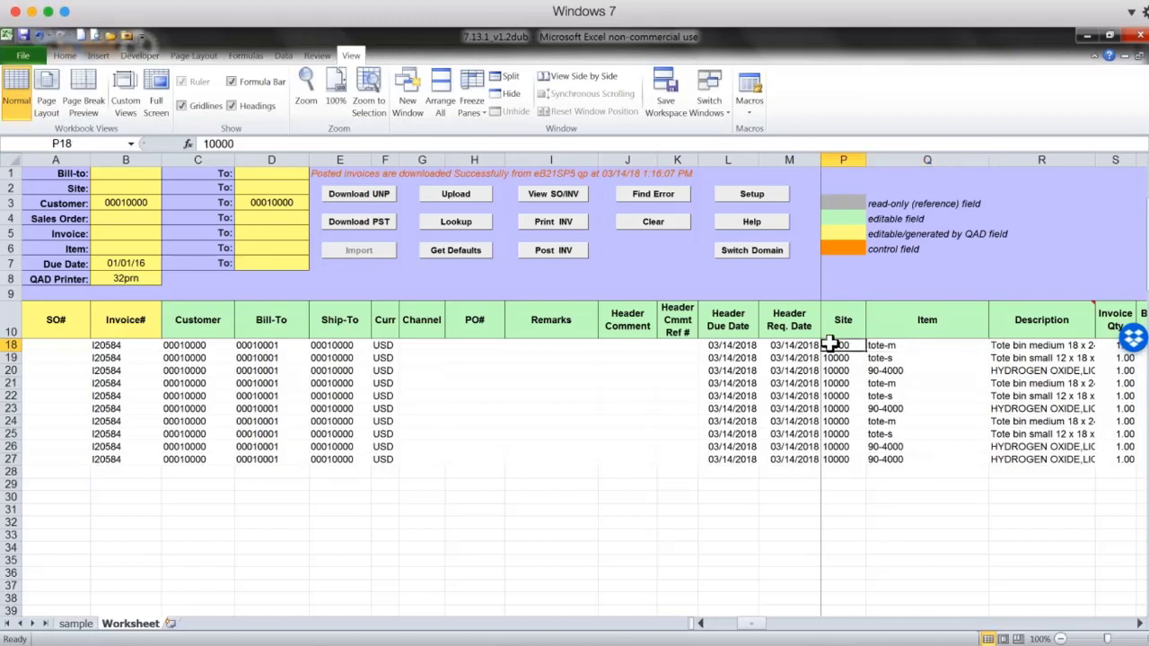
click(884, 358)
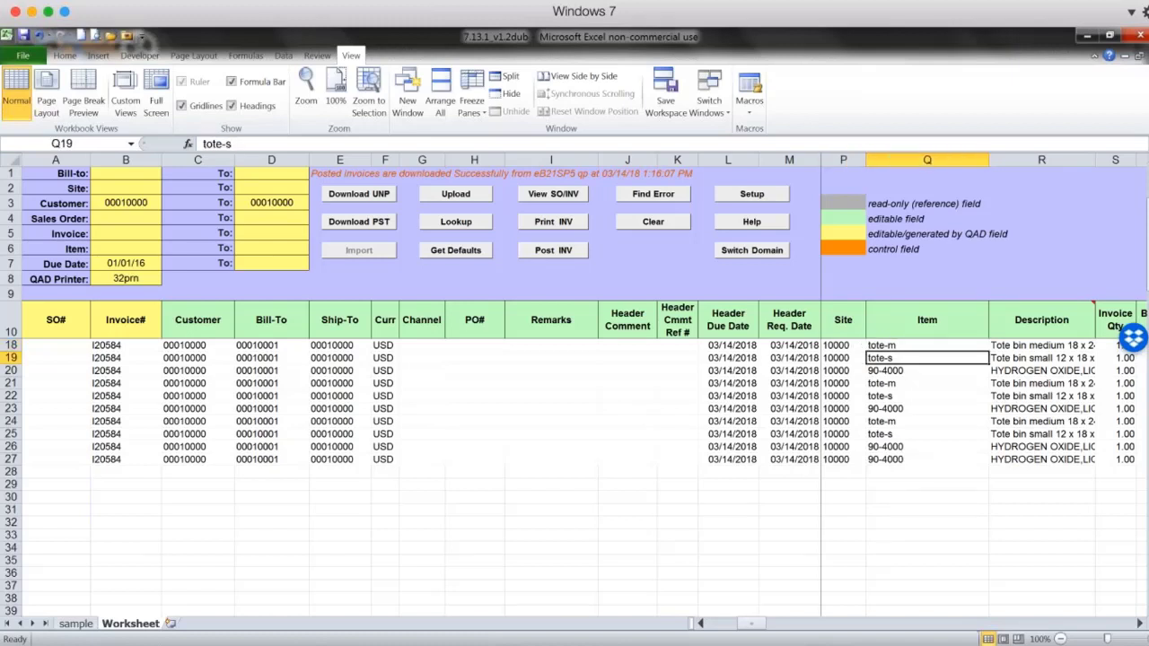
click(1140, 623)
click(1140, 623)
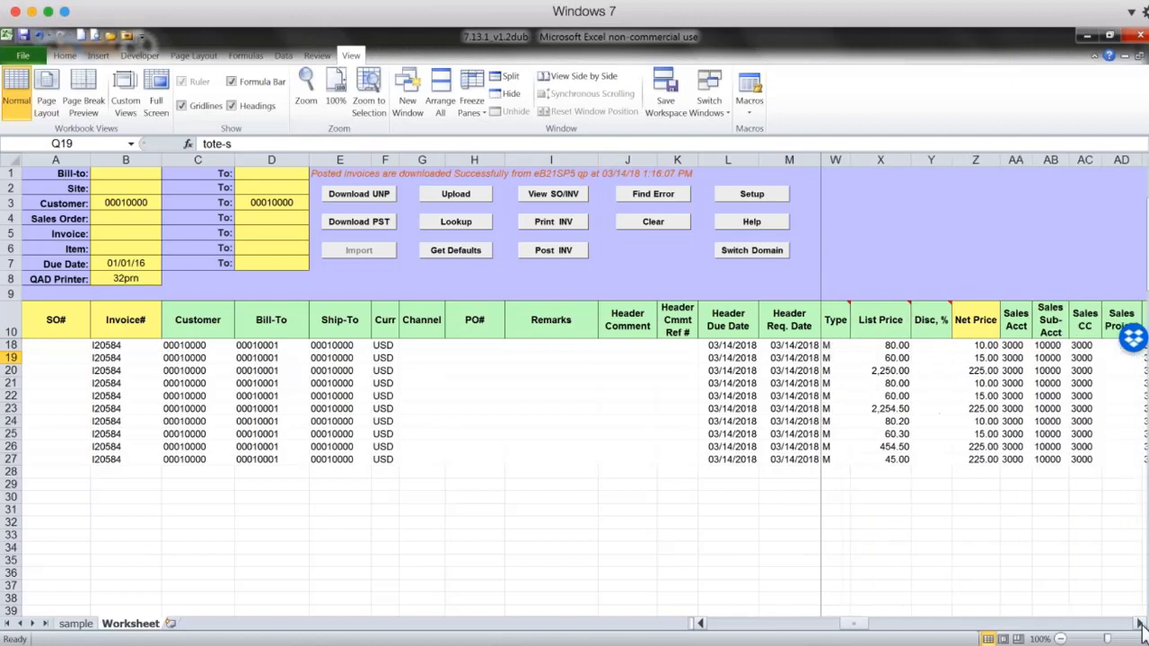
click(1140, 623)
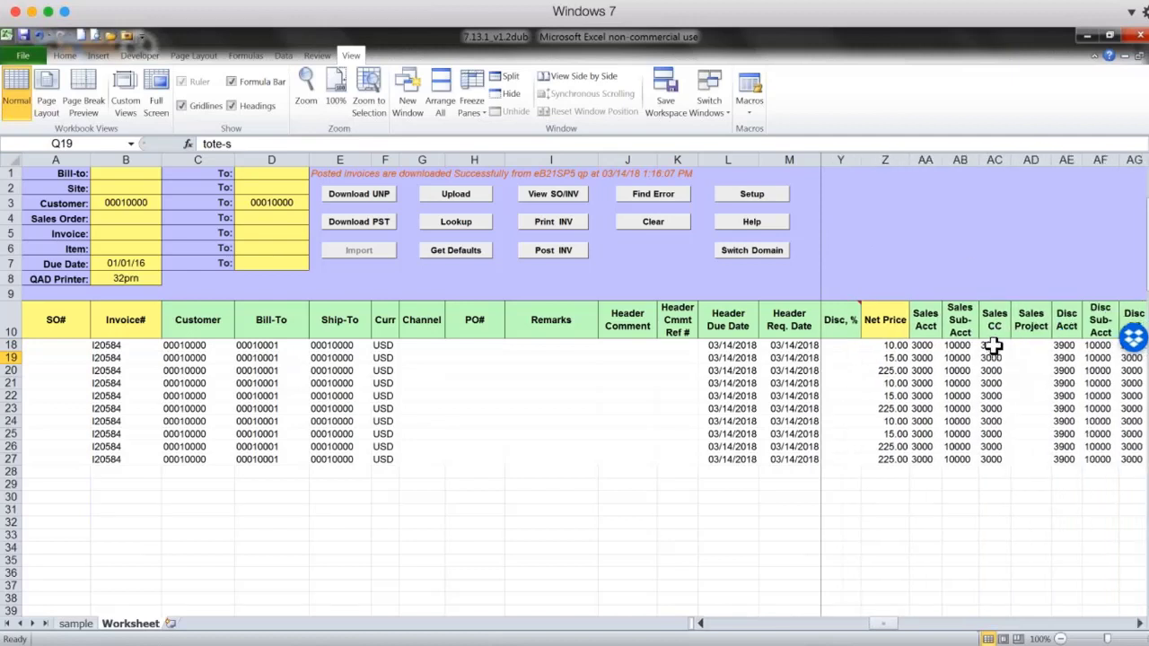
Restore Sales CC 3000 in row 19 by copying it from row 18.
drag(993, 347, 990, 456)
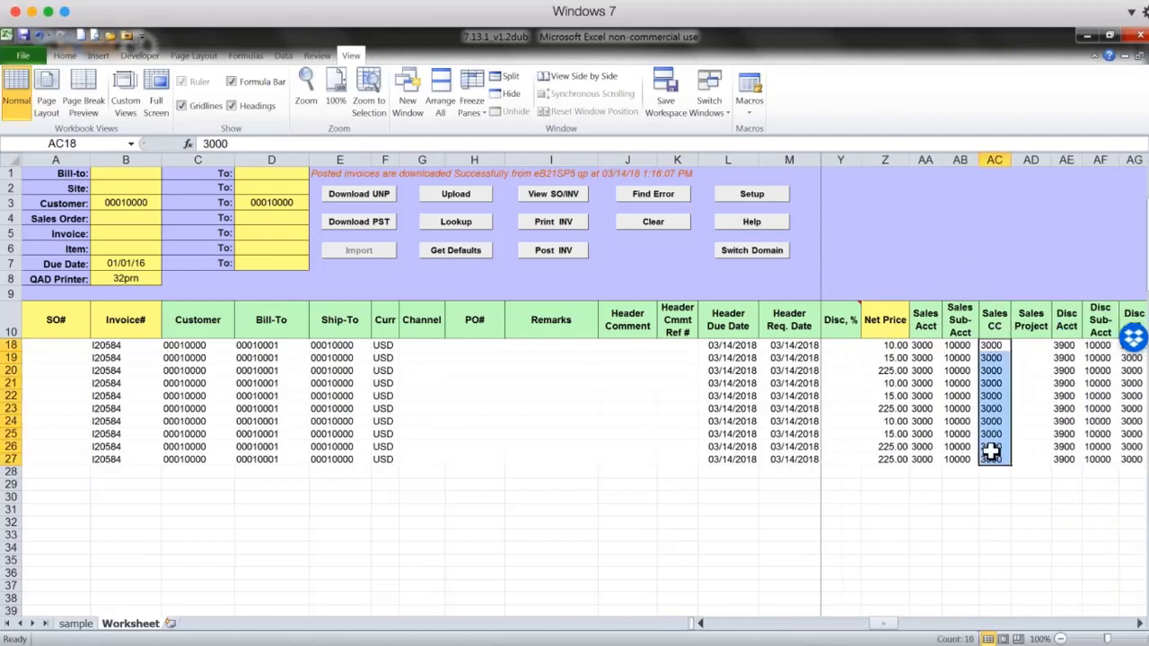
click(992, 345)
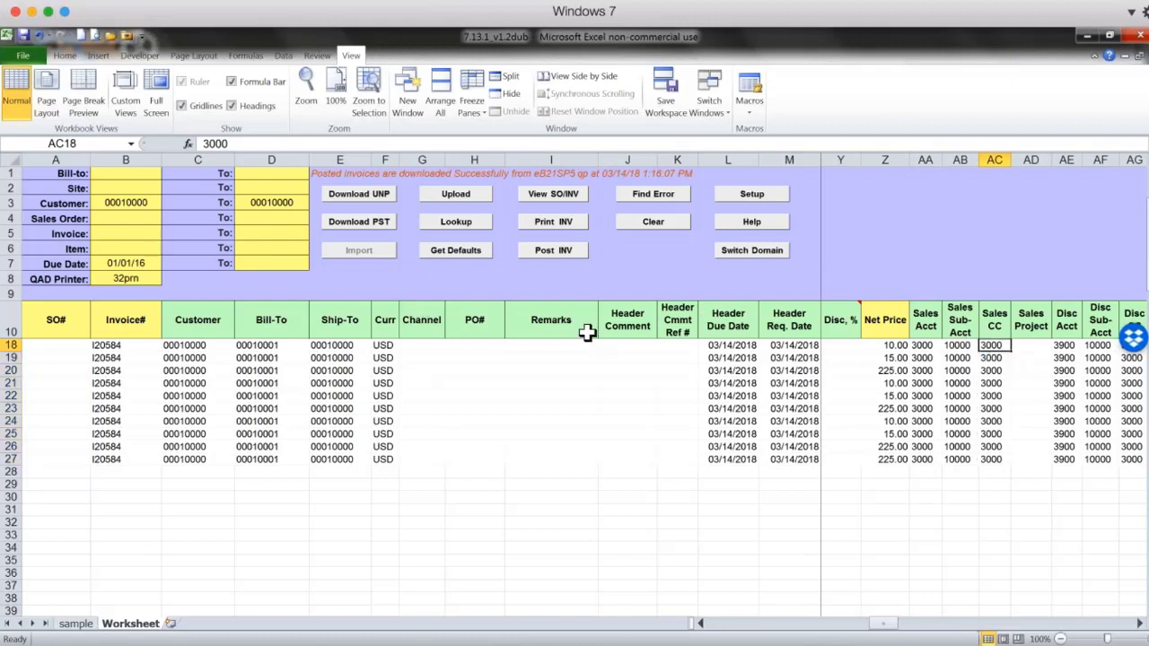
click(993, 357)
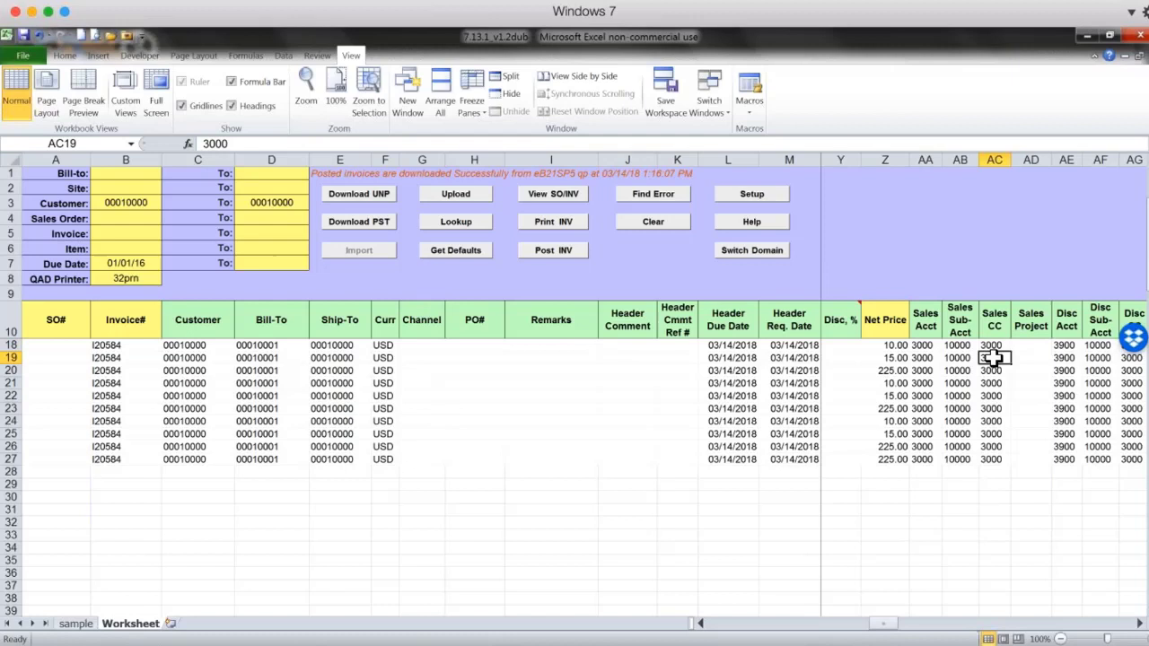
key(Delete)
click(960, 395)
click(993, 357)
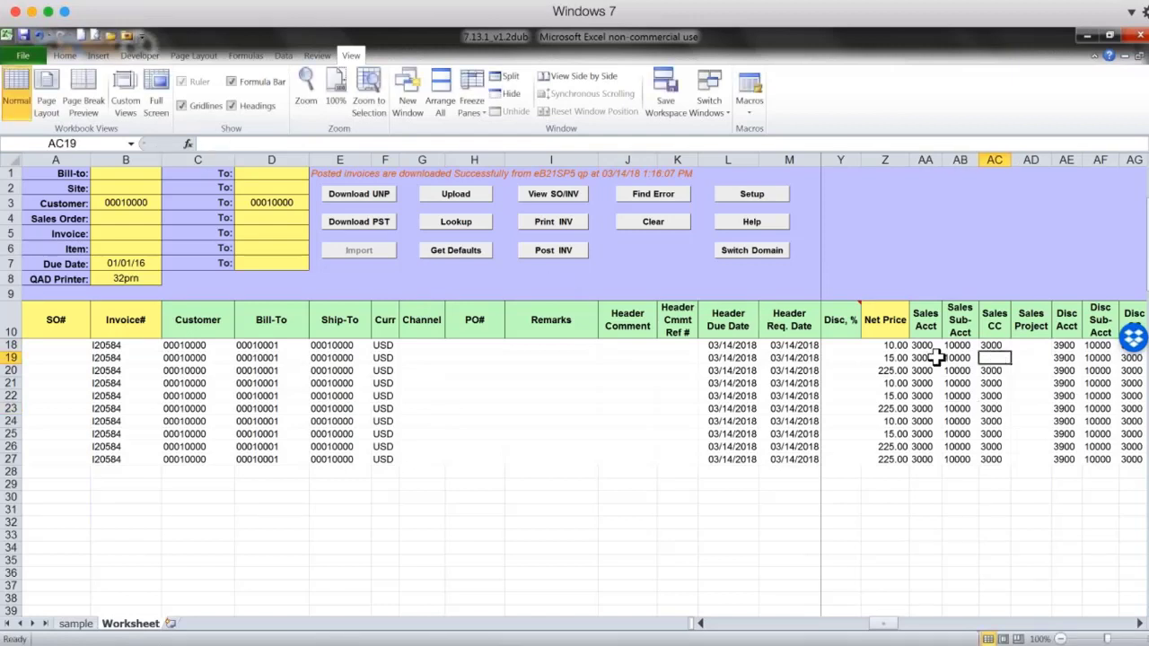
click(991, 344)
key(ctrl+c)
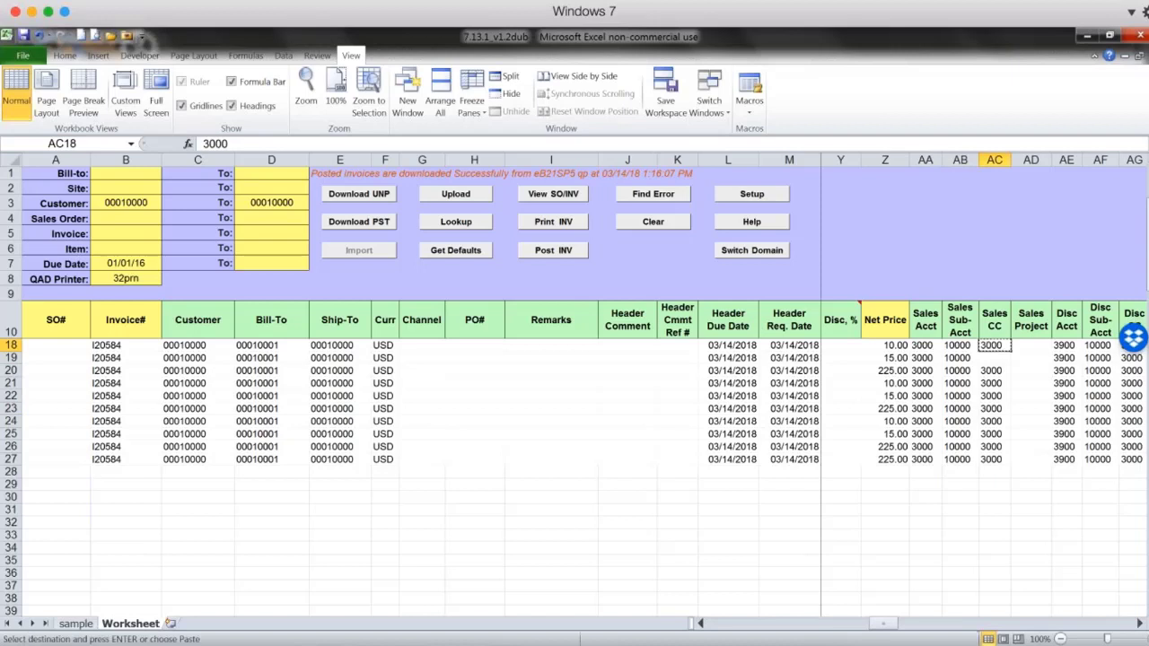
click(991, 357)
key(ctrl+v)
click(998, 600)
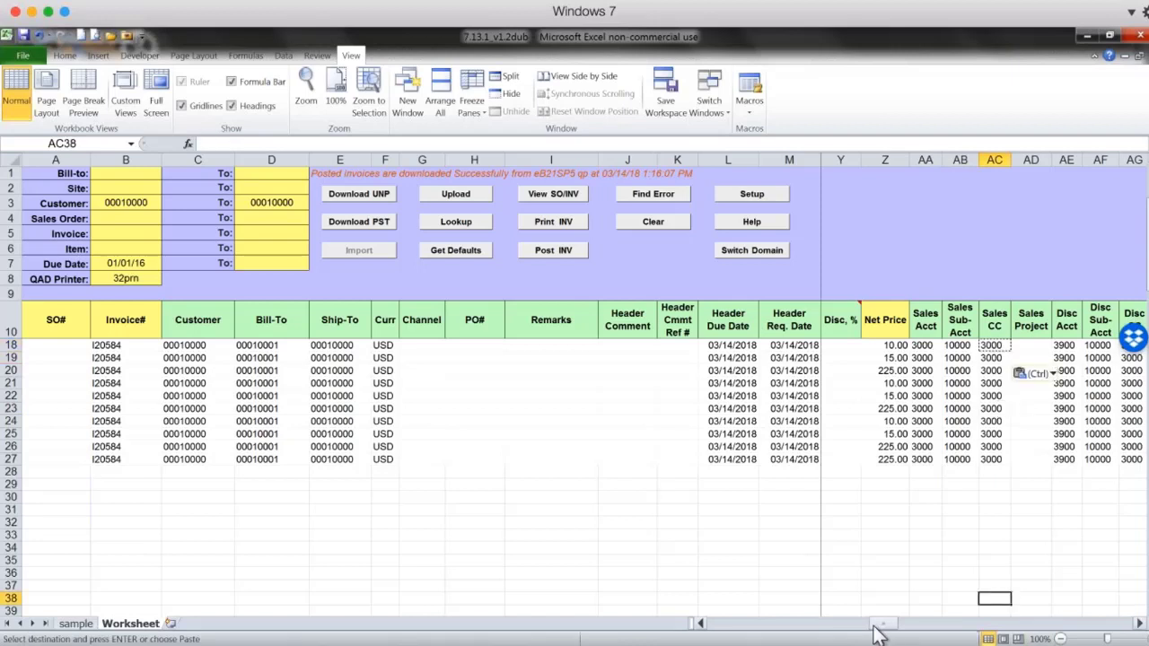
Clear all invoice numbers in B18:B27 at once.
click(753, 631)
click(722, 629)
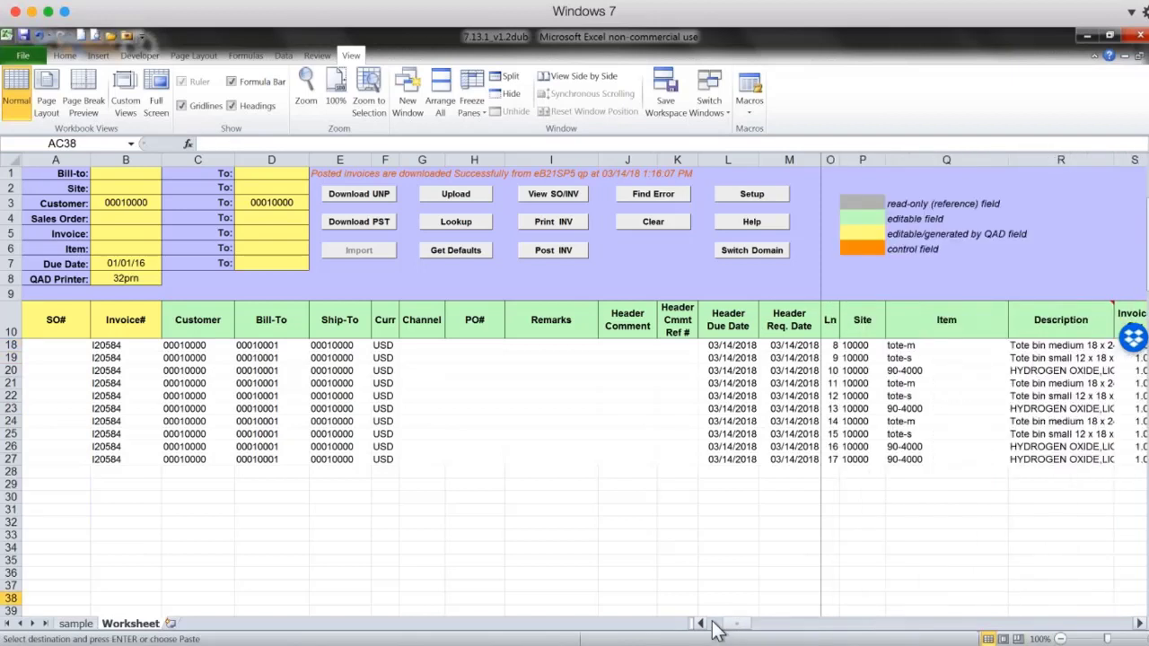
drag(115, 346, 115, 456)
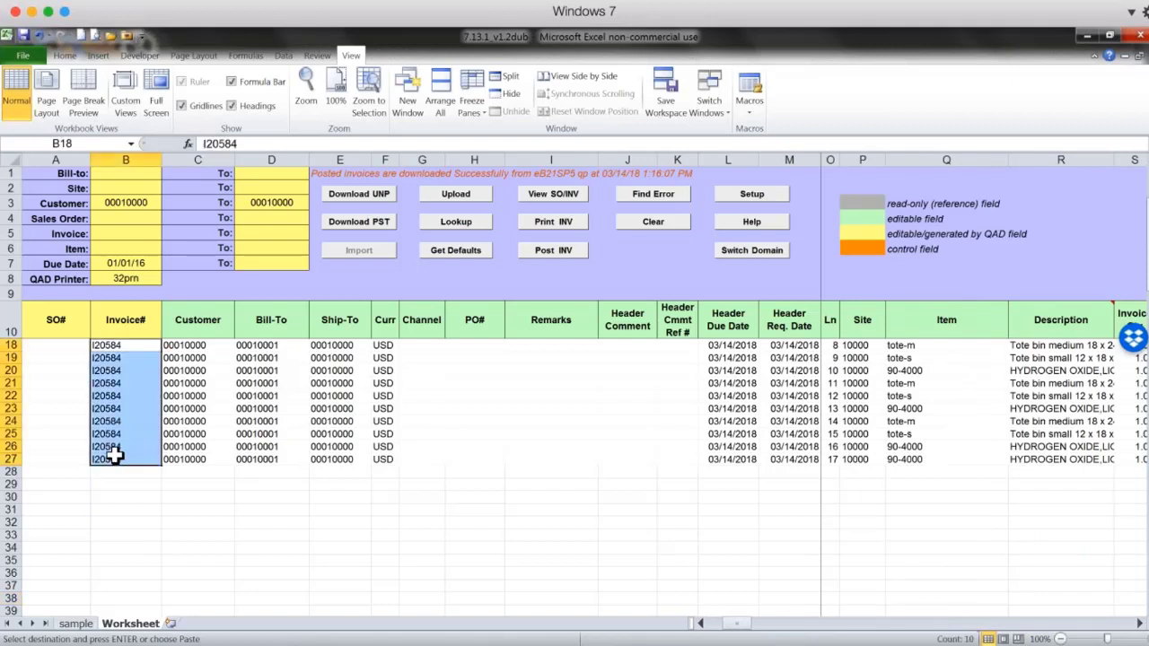
key(BackSpace)
key(ctrl+Return)
Set the header due and request dates in L18:M27 to 03/15/2018.
click(583, 544)
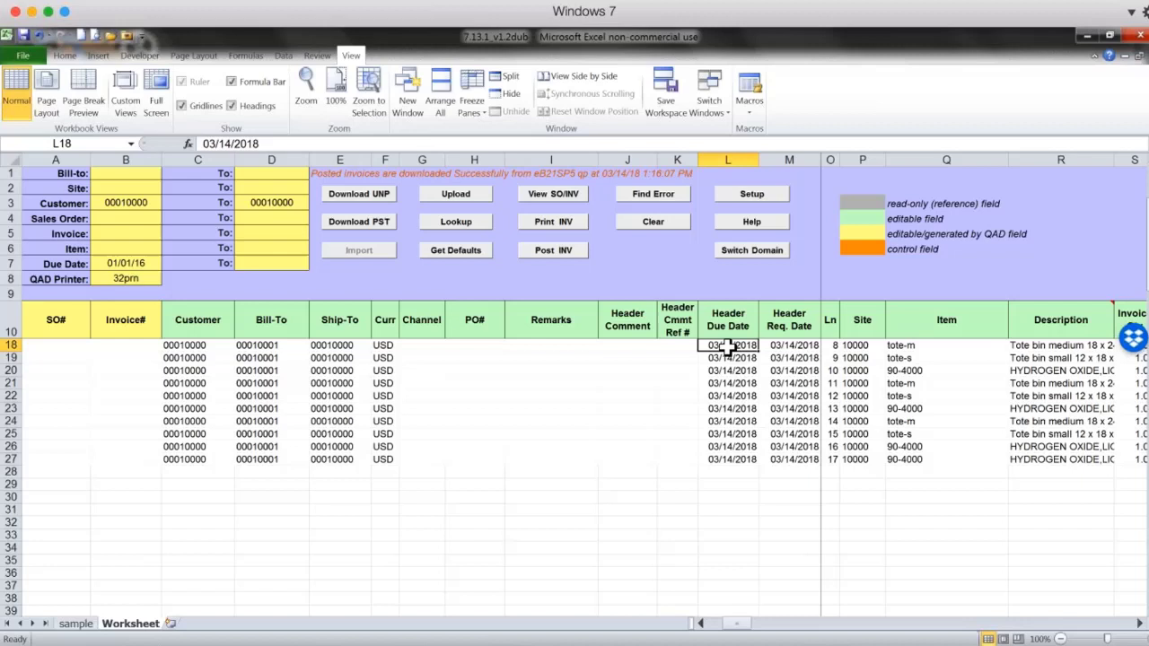
drag(726, 347, 808, 458)
text(0)
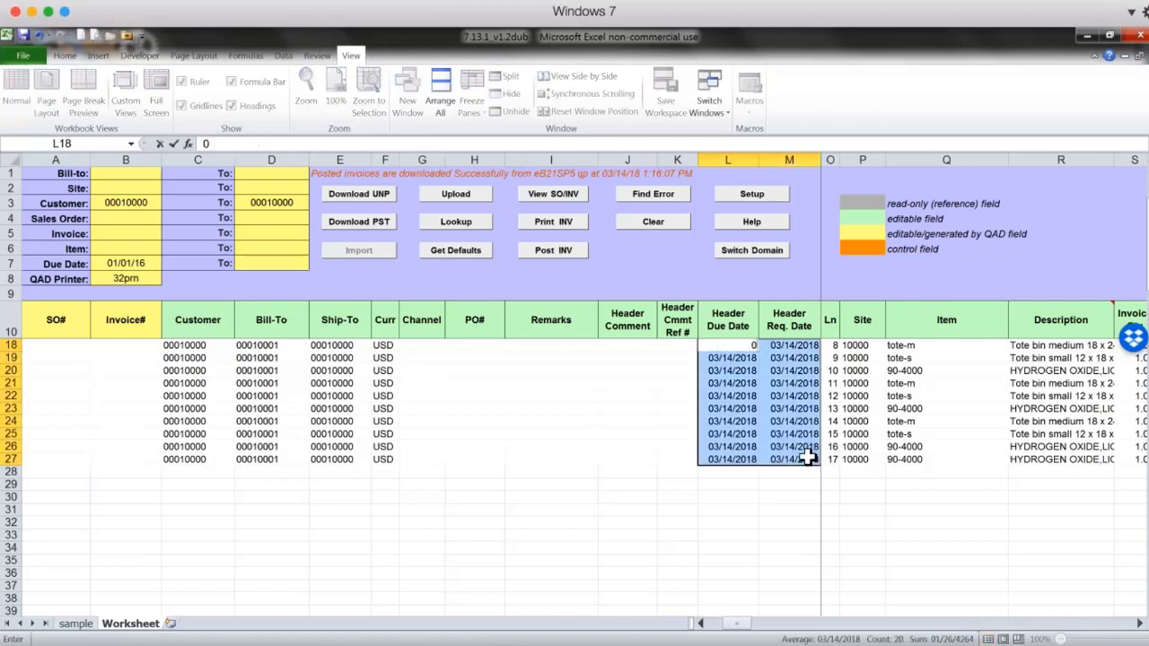
text(3/15)
key(ctrl+Return)
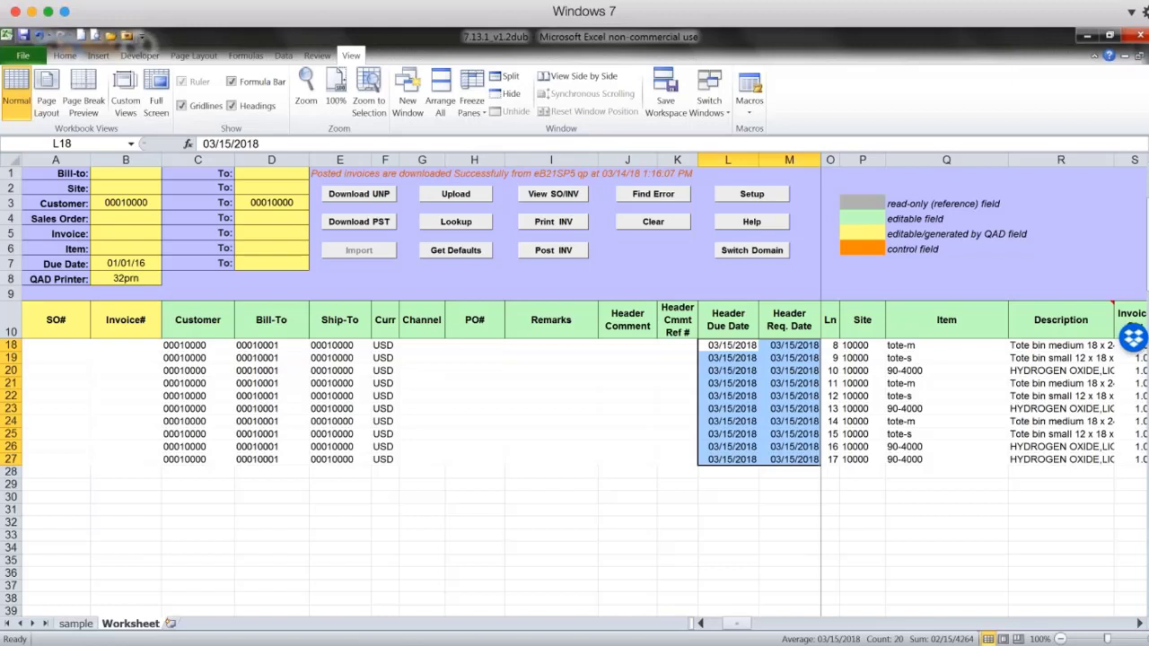
Copy the 03/15/2018 header due dates into the line Due Date cells AI18:AI27.
drag(727, 344, 727, 459)
key(ctrl+c)
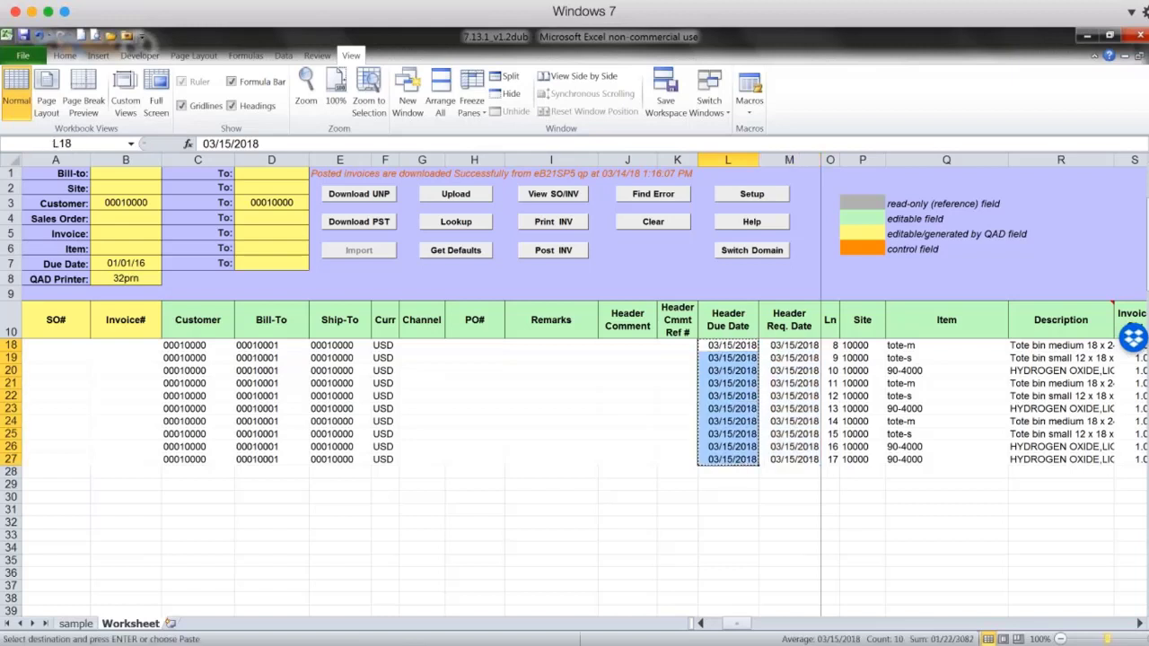
click(1117, 624)
click(1117, 623)
click(1116, 624)
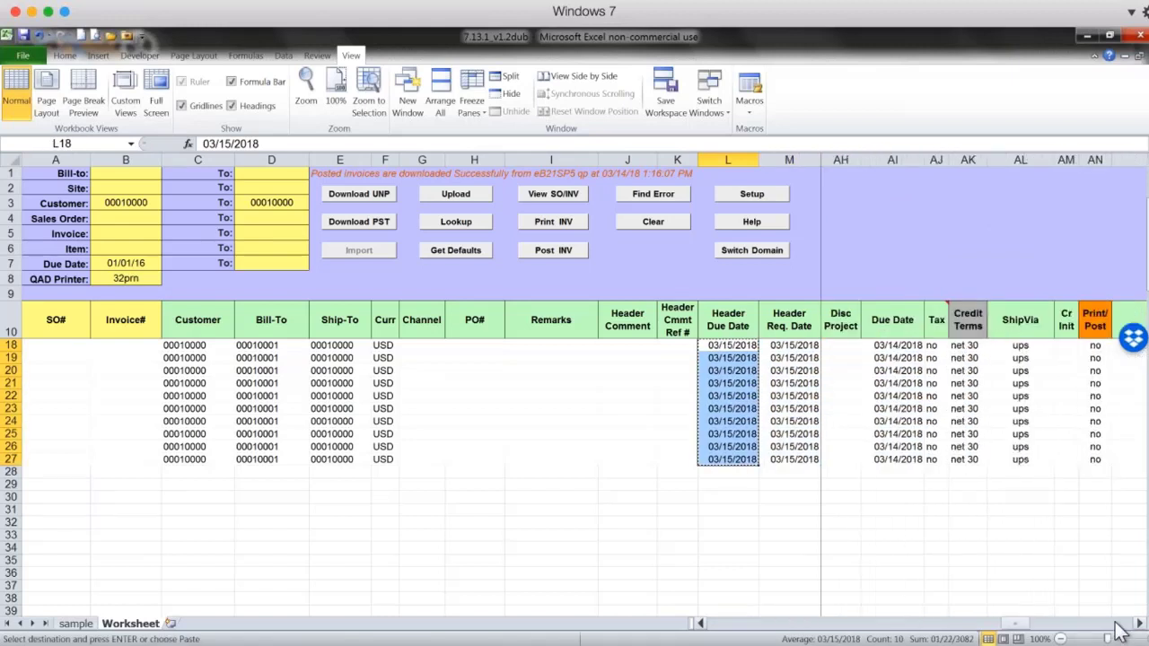
click(871, 345)
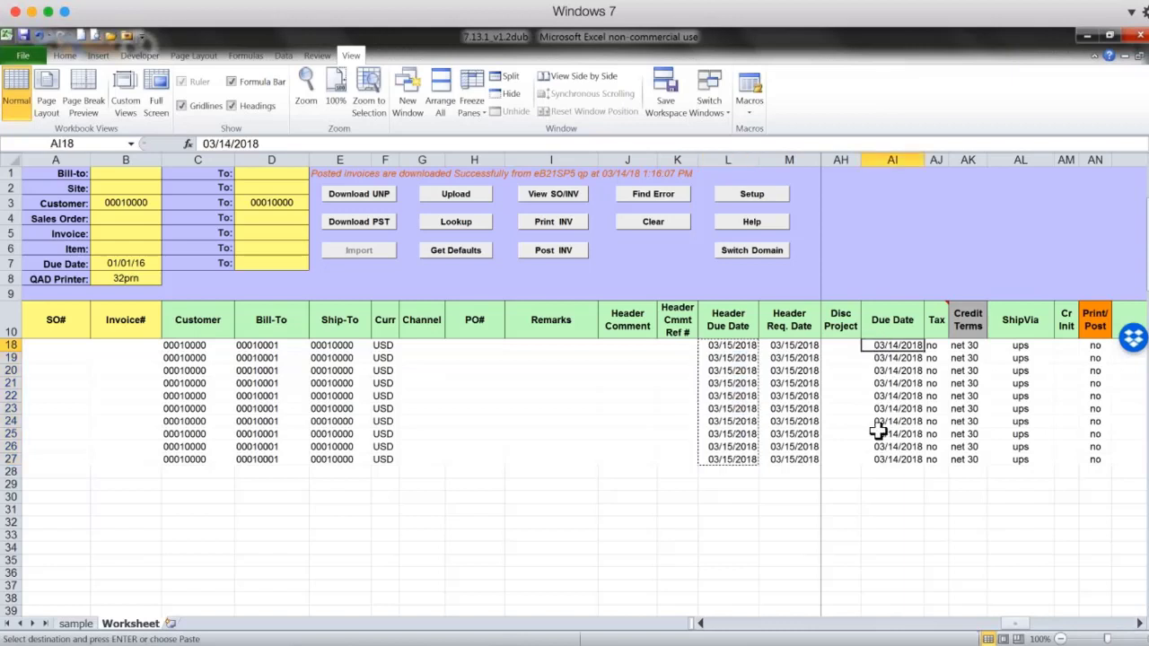
drag(878, 432, 880, 458)
key(ctrl+v)
click(888, 496)
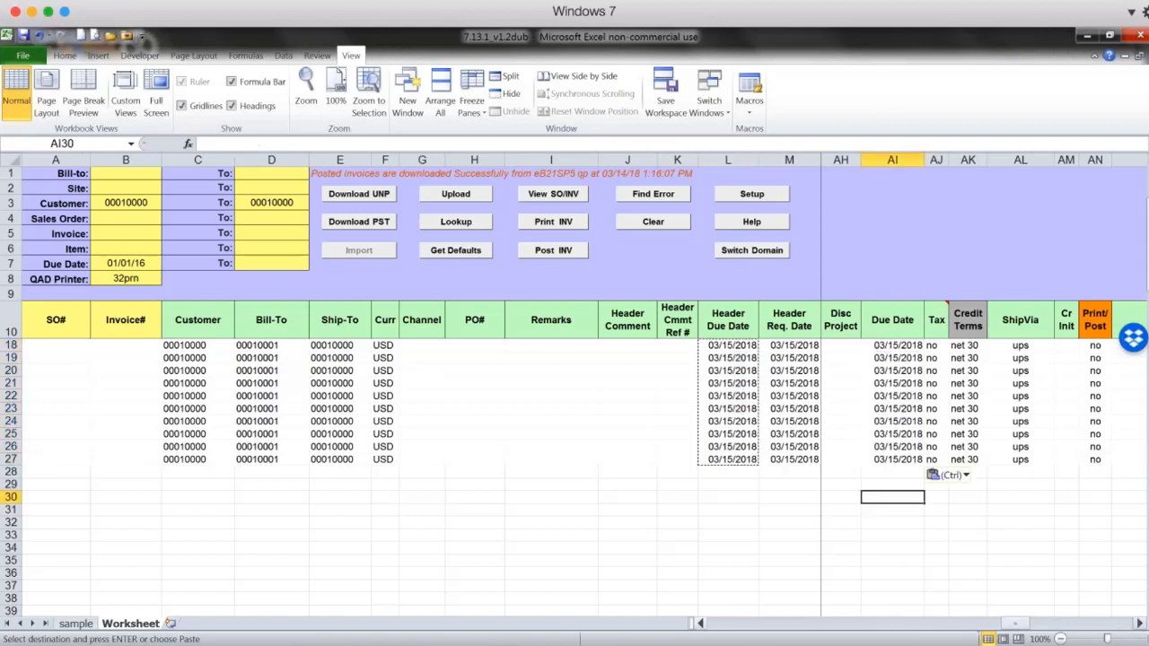
click(731, 624)
click(732, 623)
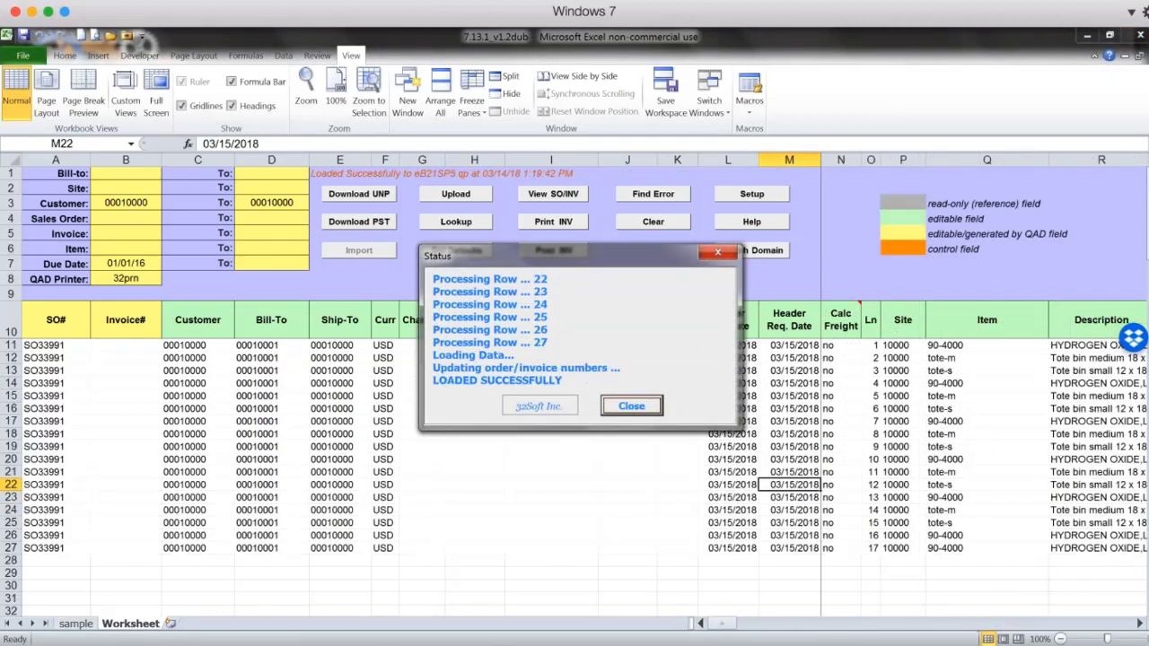
Set the Print/Post flag to y for rows 11–27 and print the invoices.
click(631, 406)
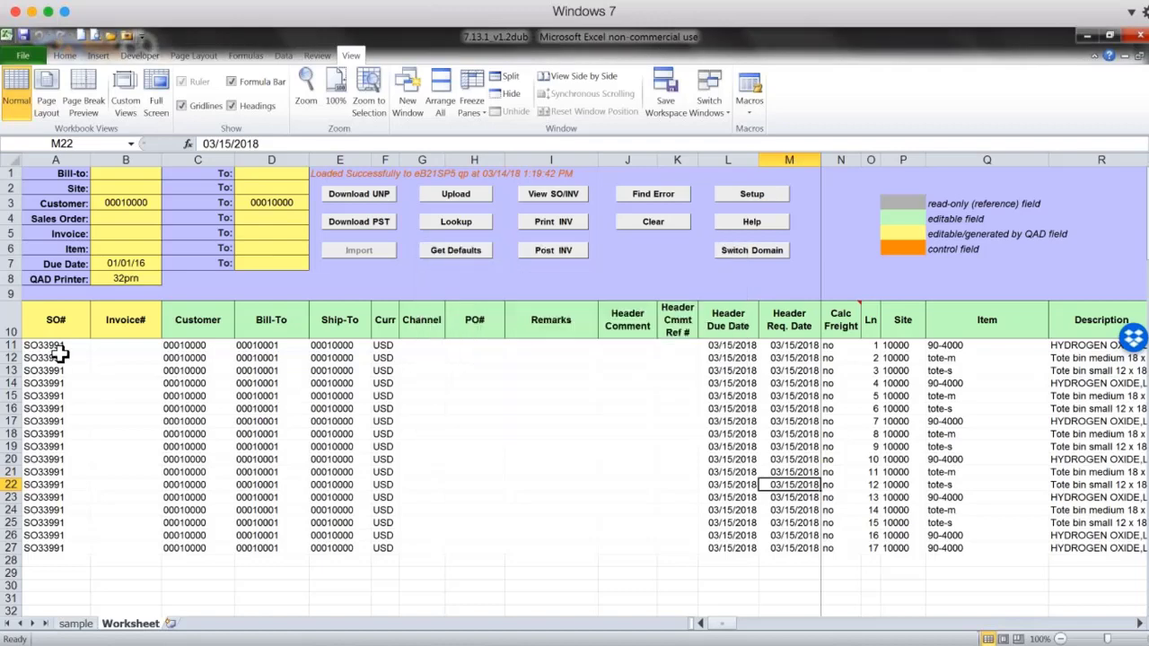
drag(54, 347, 56, 548)
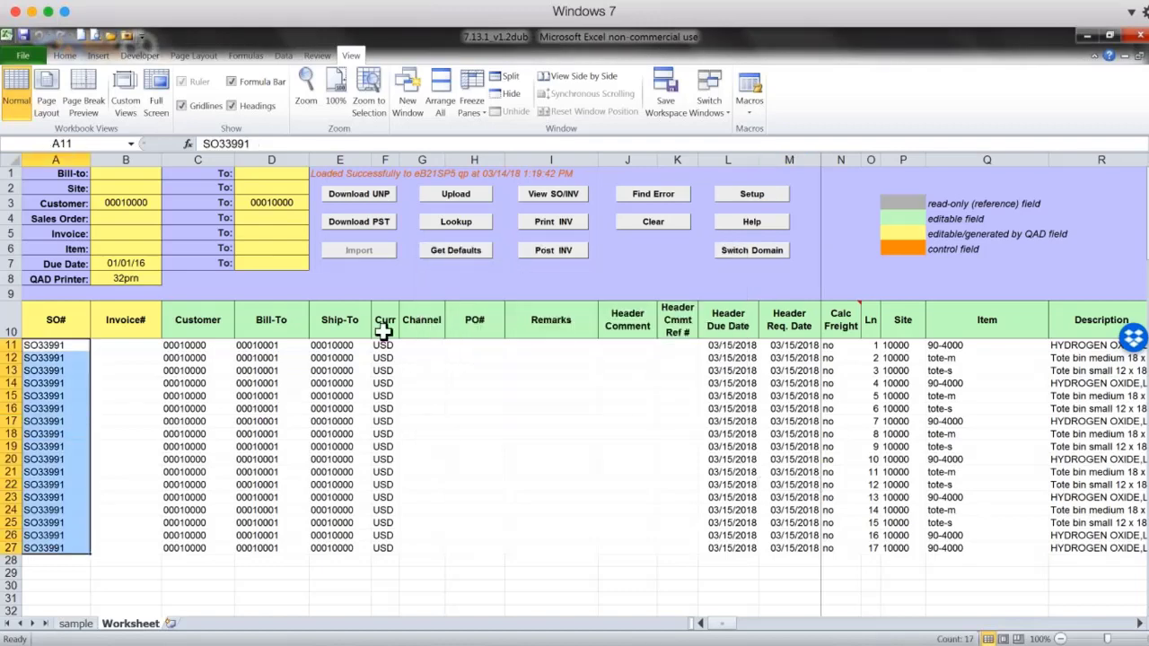
click(1120, 623)
drag(837, 346, 842, 549)
text(y)
key(ctrl+Return)
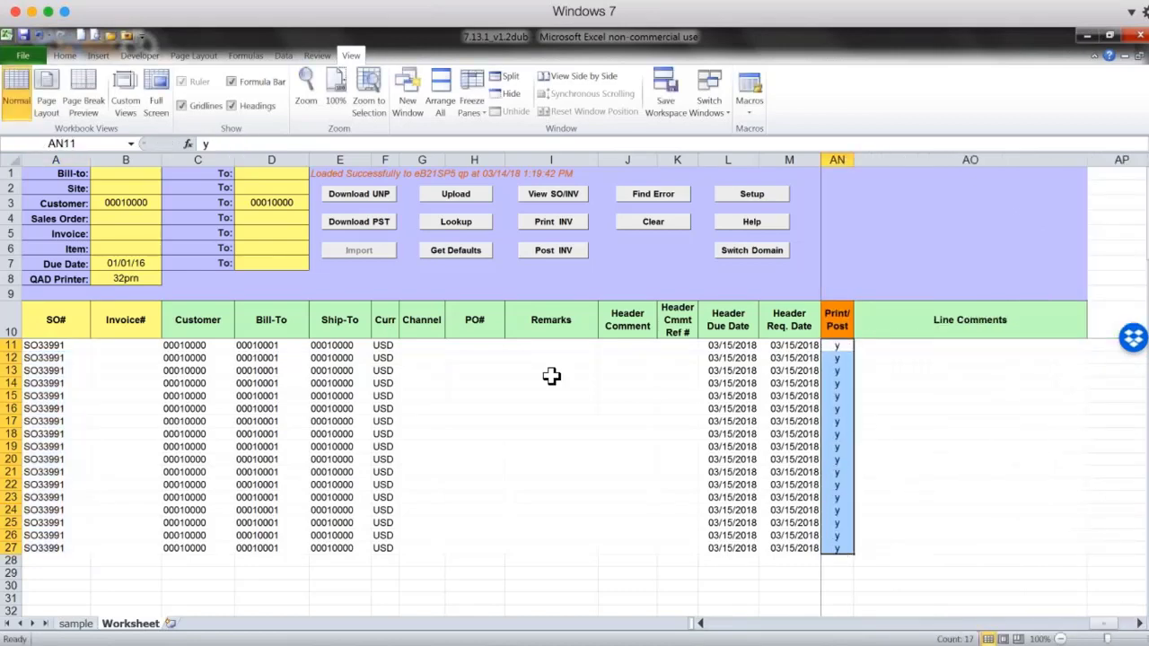
click(553, 221)
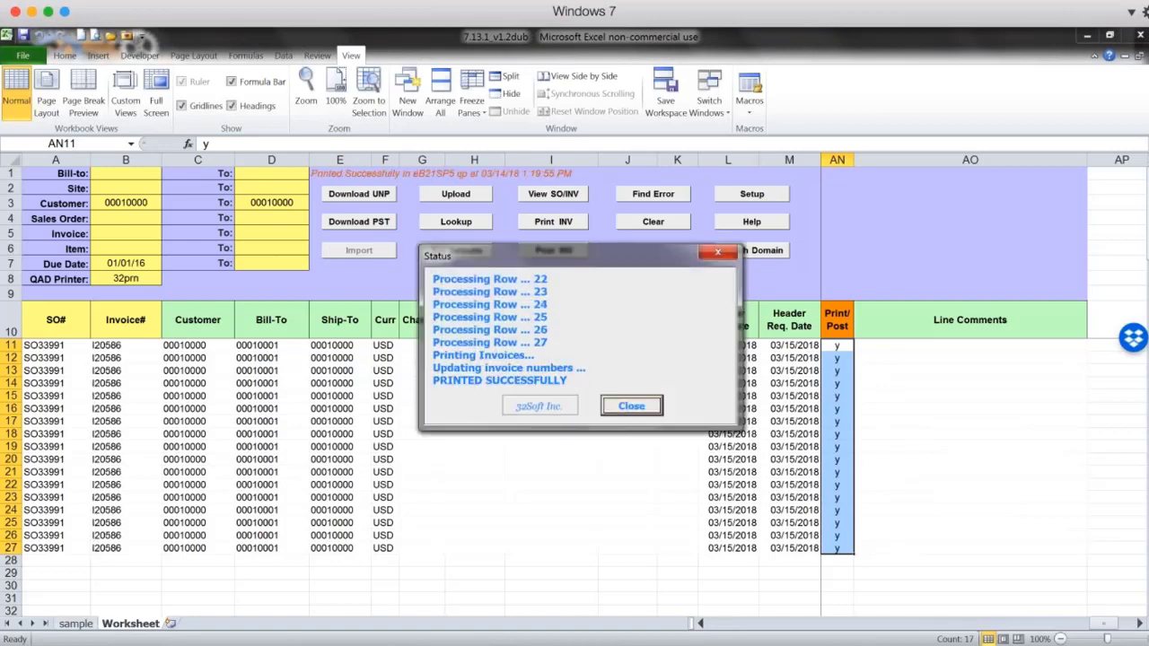
click(631, 405)
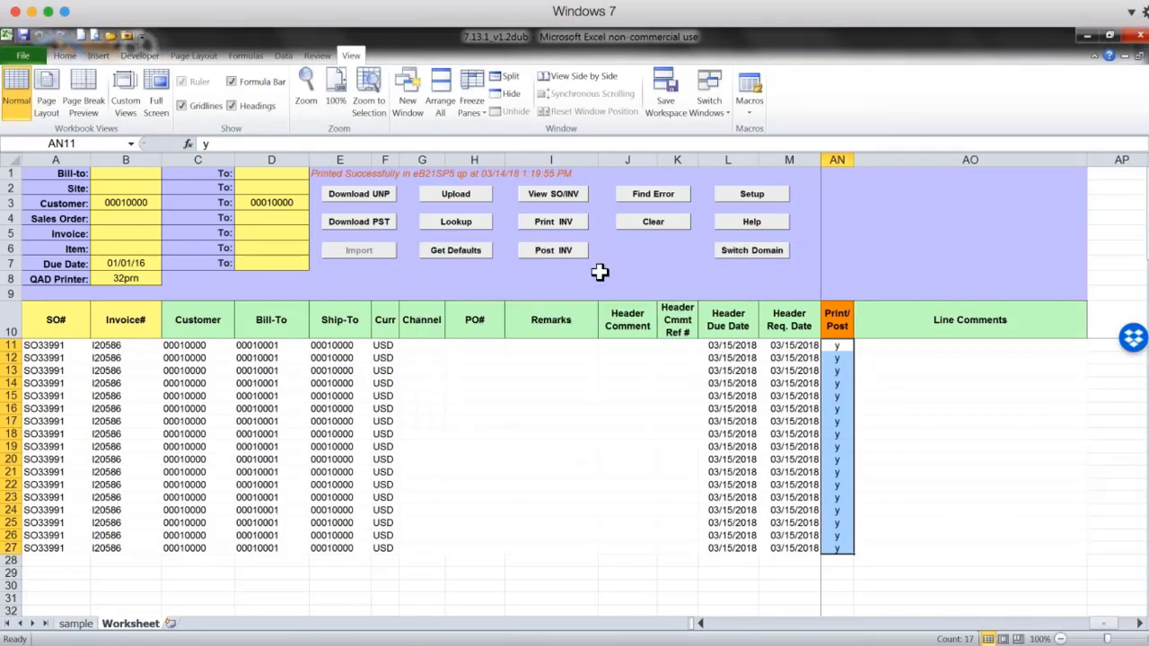
Post invoice I20586 to QAD and switch to the 7.13.1Memo workbook.
click(553, 249)
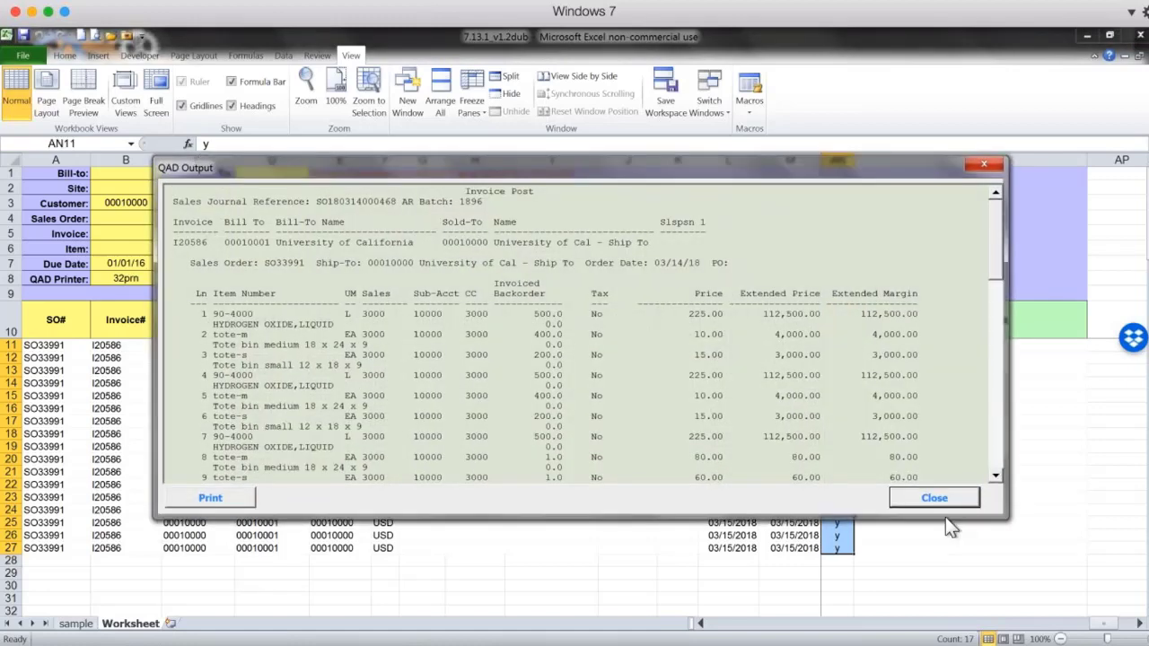
click(954, 495)
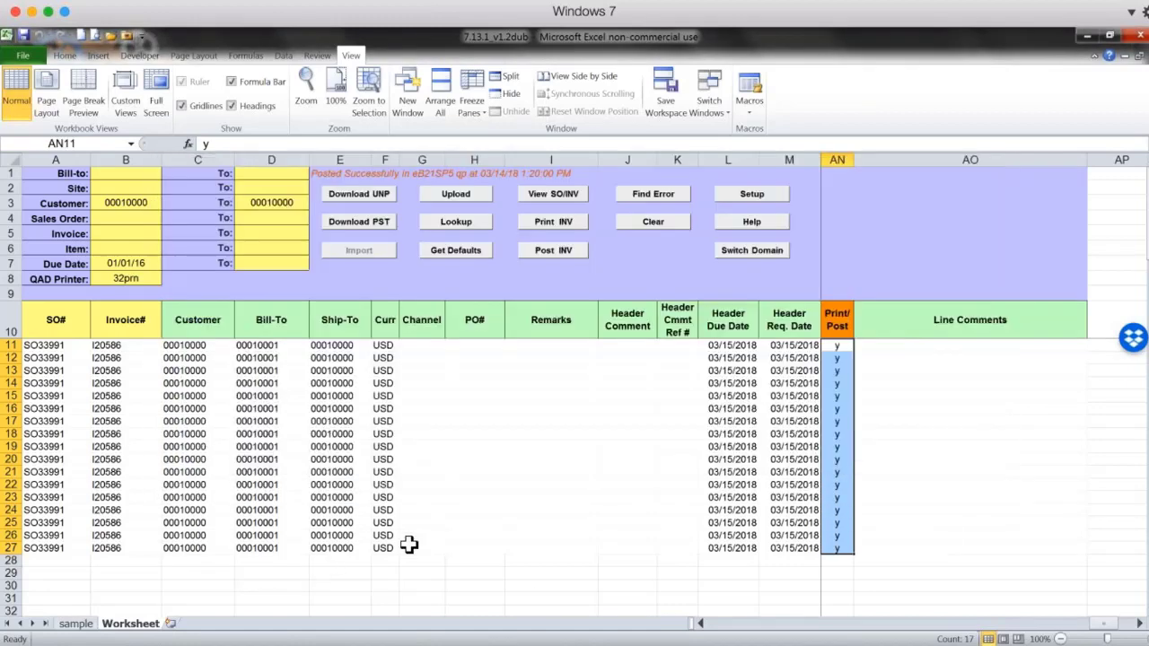
drag(45, 346, 43, 539)
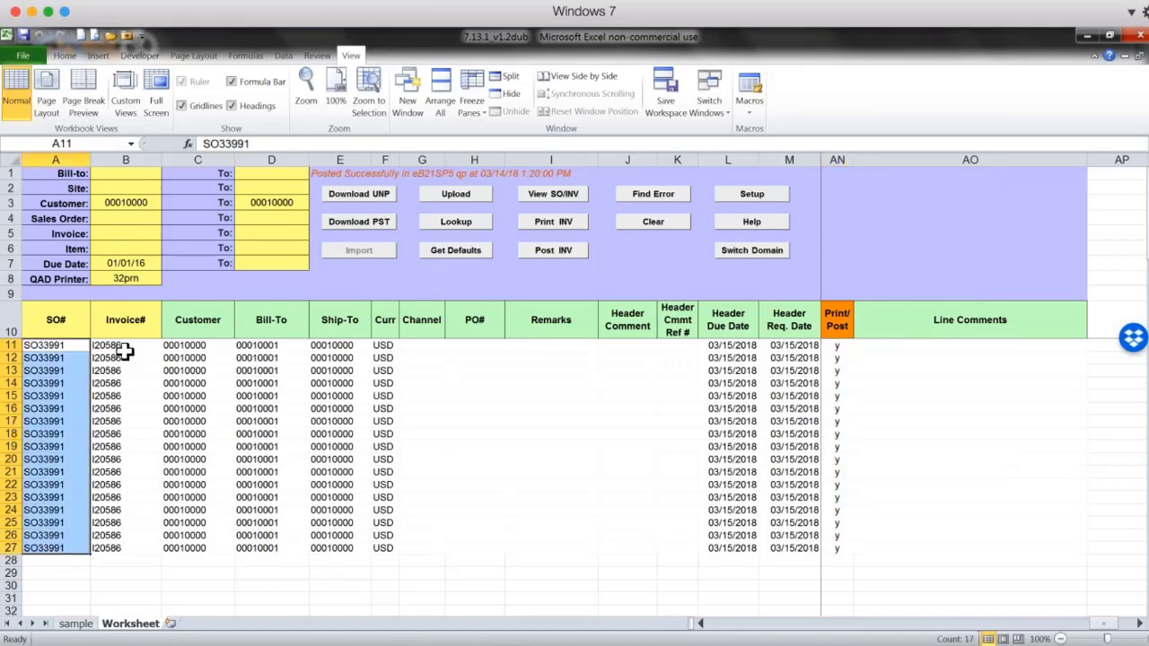
key(ctrl+Tab)
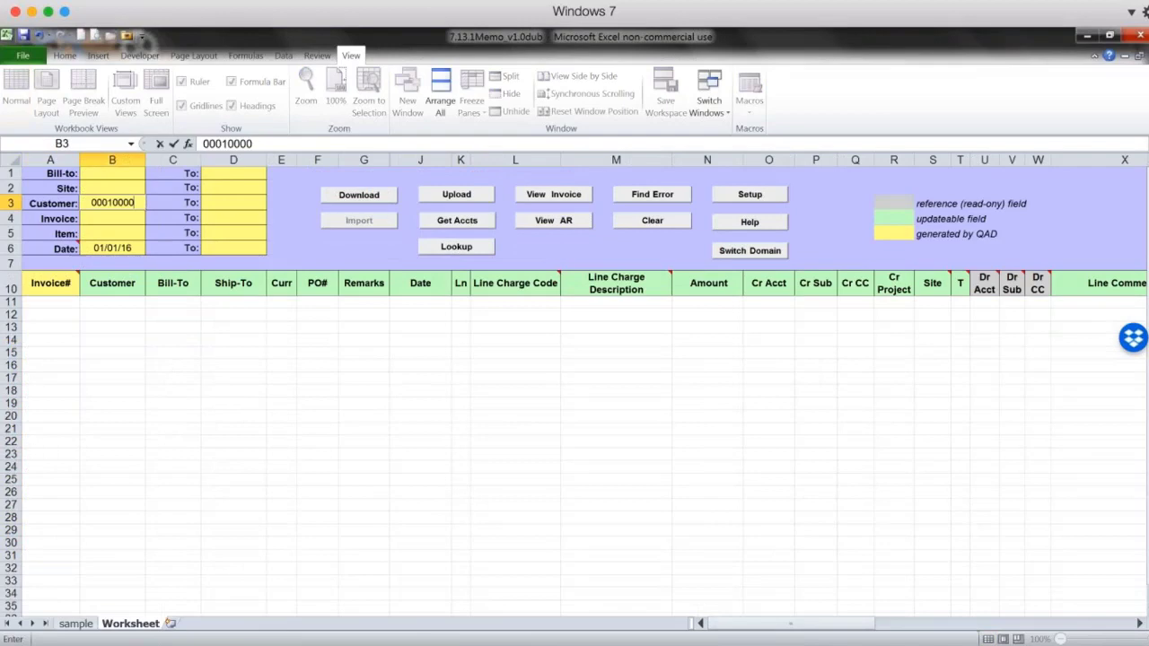
Set the customer end to 00010000 and the start date to 01/01/18.
click(220, 197)
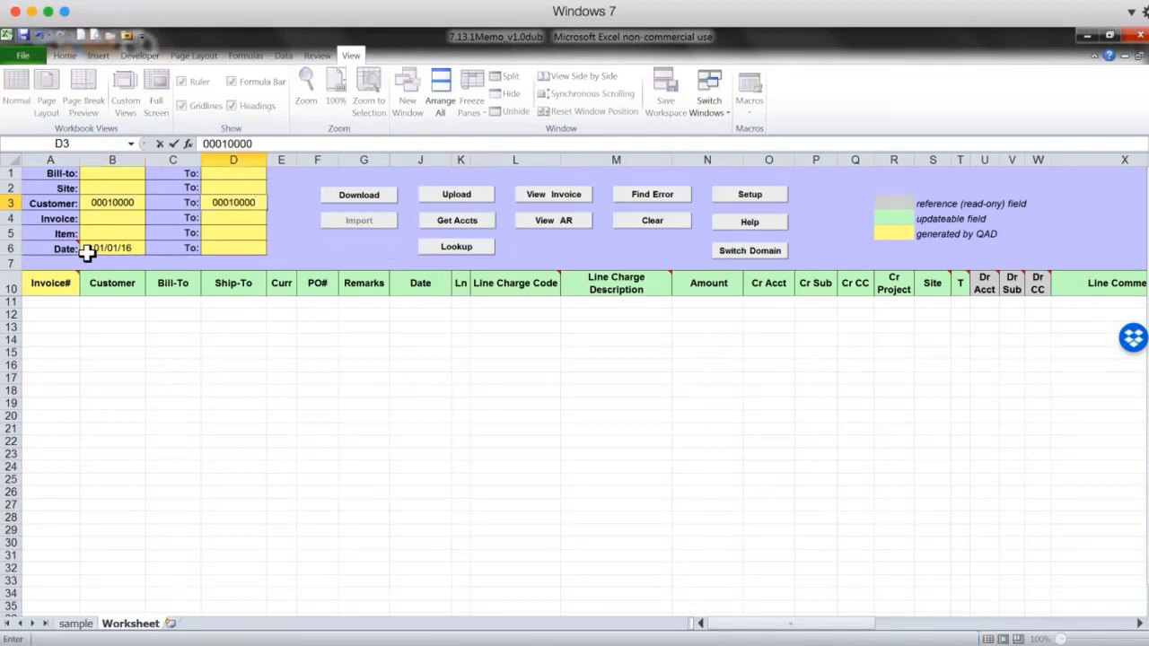
double_click(135, 245)
key(BackSpace)
text(8)
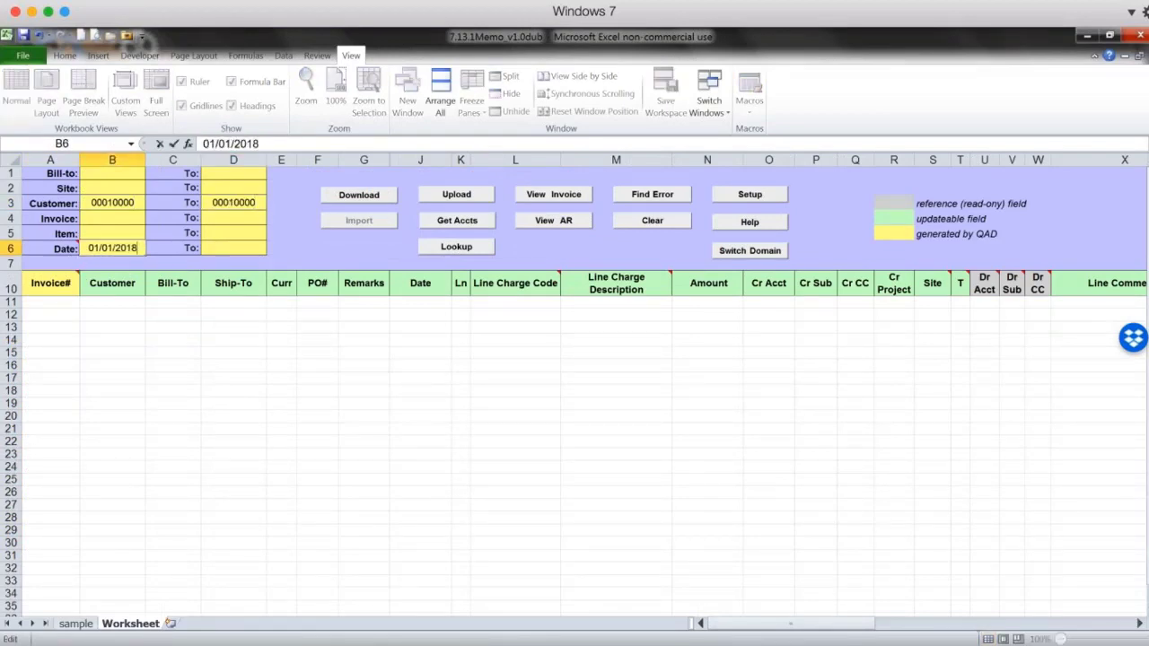
key(Return)
Download invoices from the first database and check the sum of amounts N11:N29.
click(392, 205)
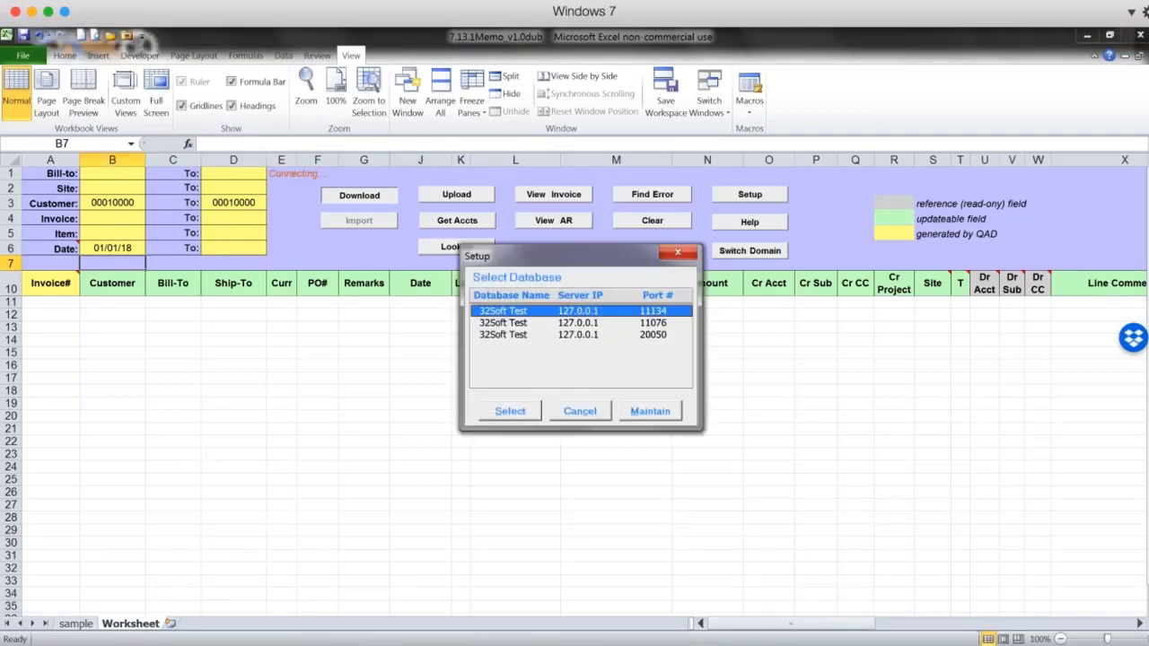
key(Return)
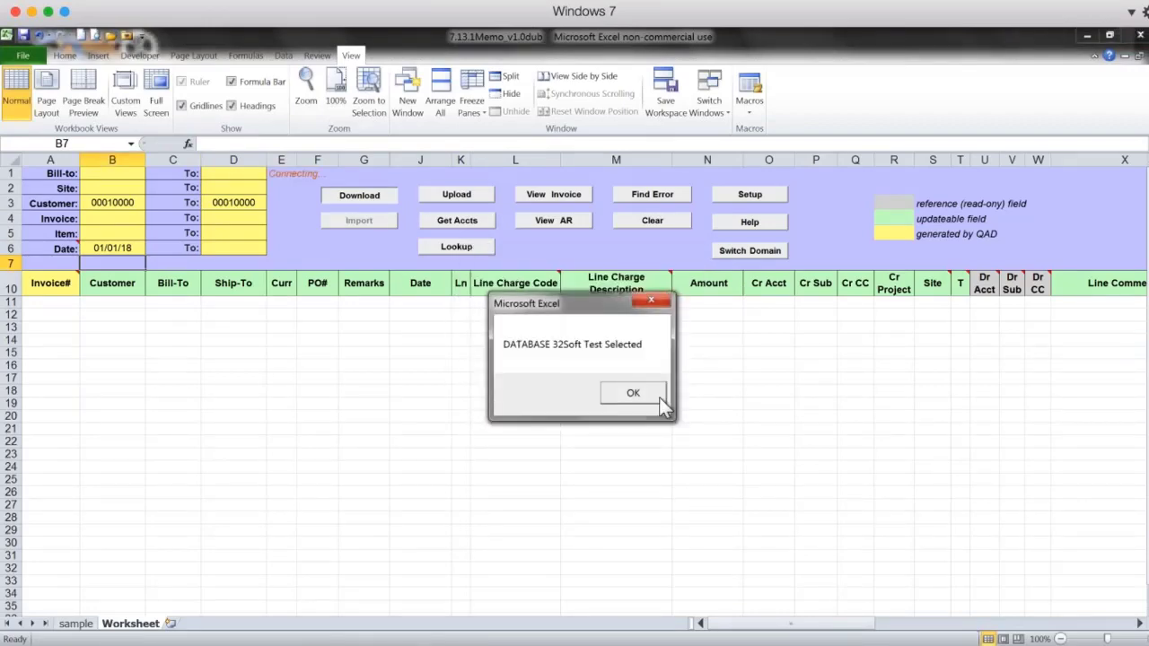
click(659, 397)
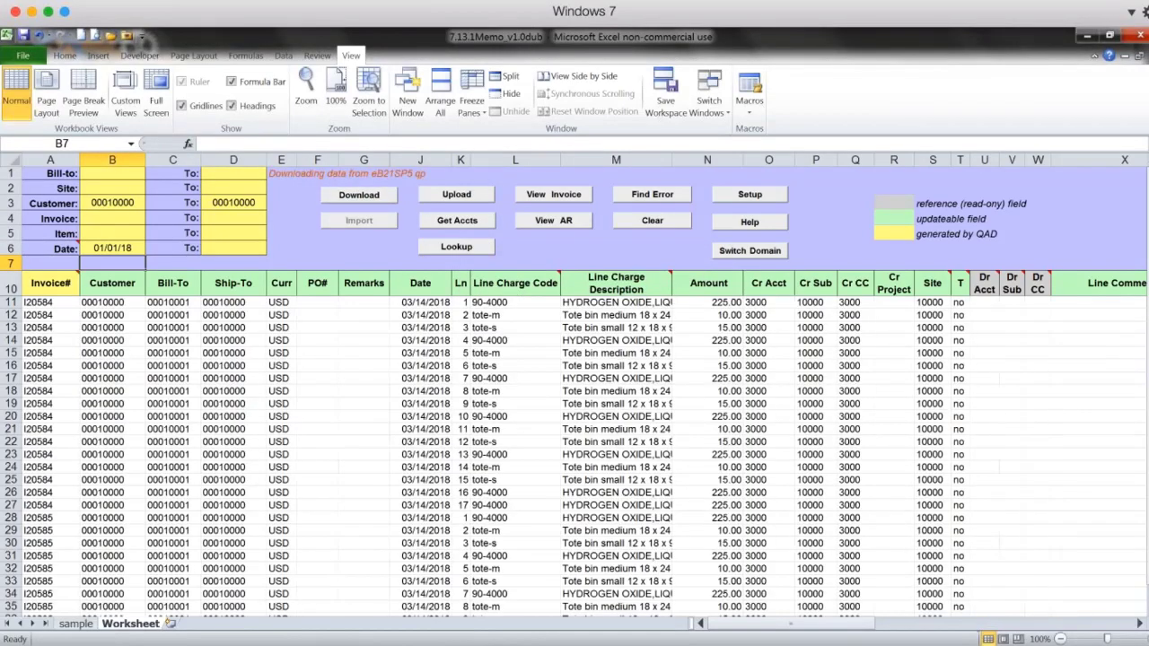
click(697, 302)
drag(697, 302, 695, 528)
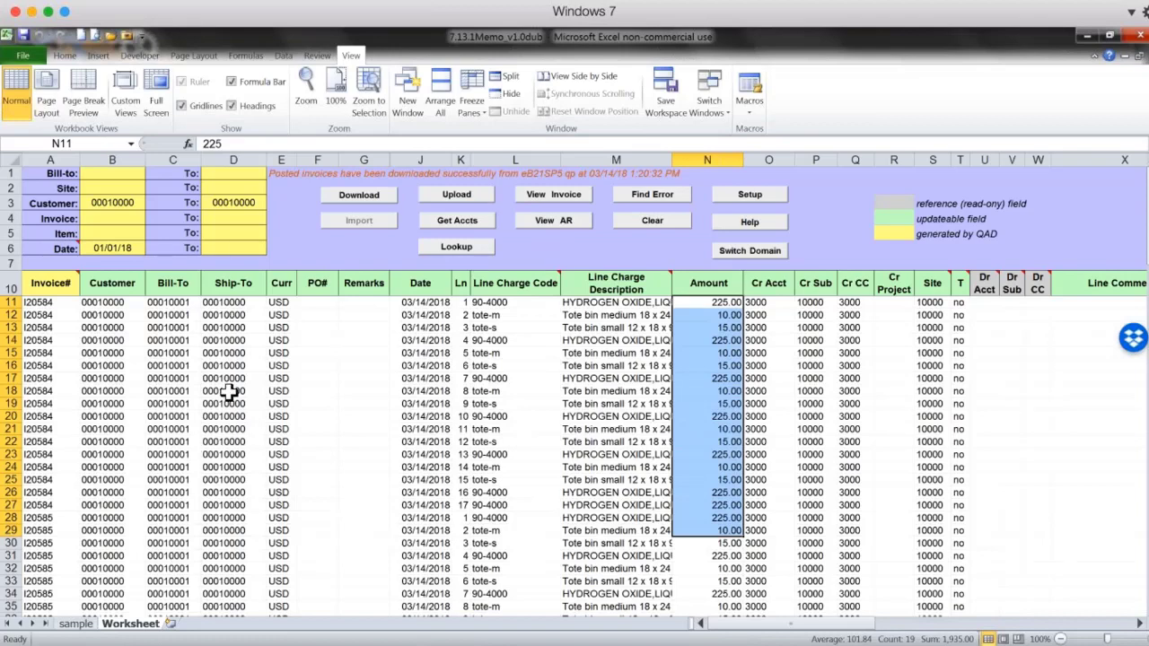
Use Clear to remove the downloaded I20584 and I20585 lines from the Memo sheet.
click(215, 339)
click(113, 302)
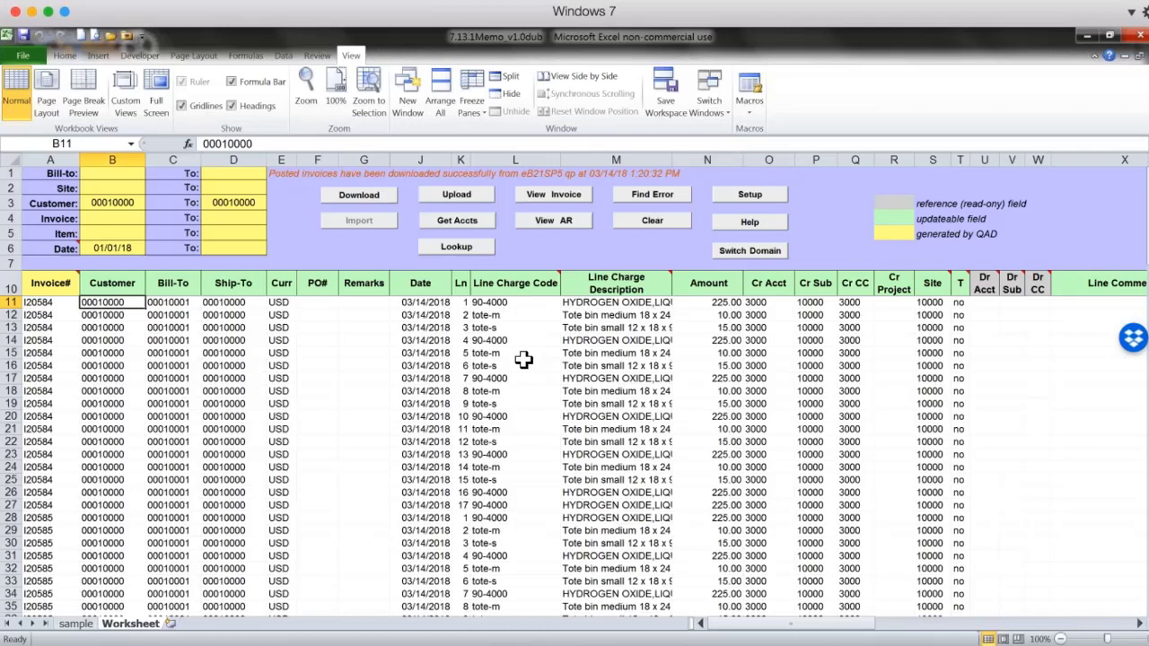
click(384, 363)
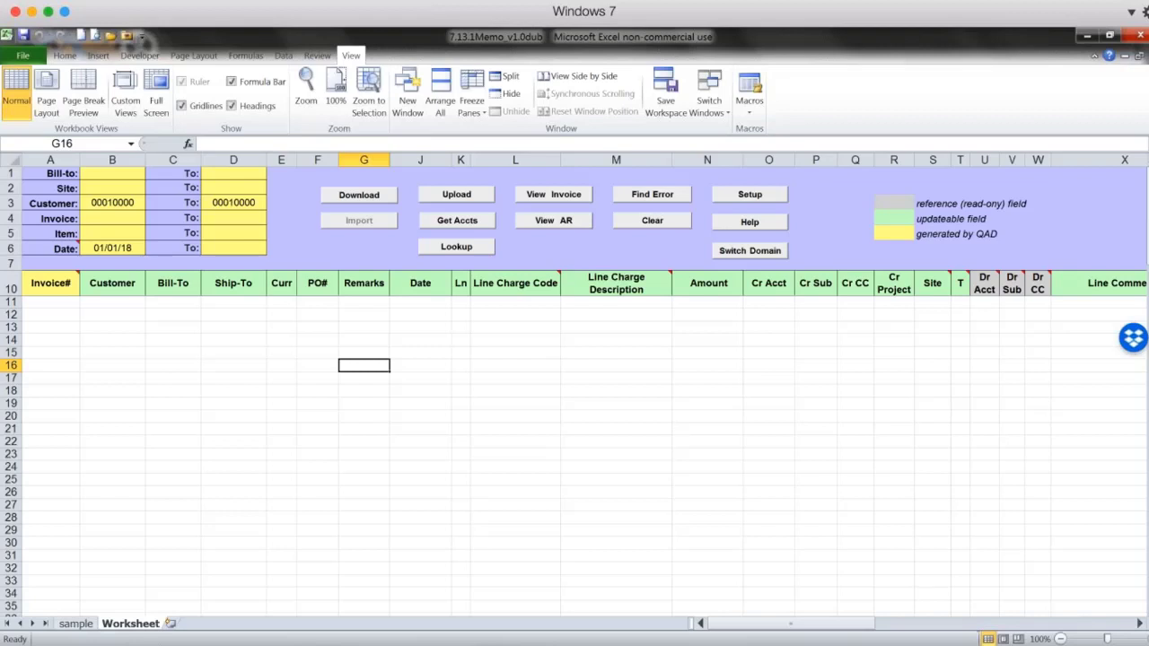
Set the end date in D6 to 01/31/18.
click(50, 302)
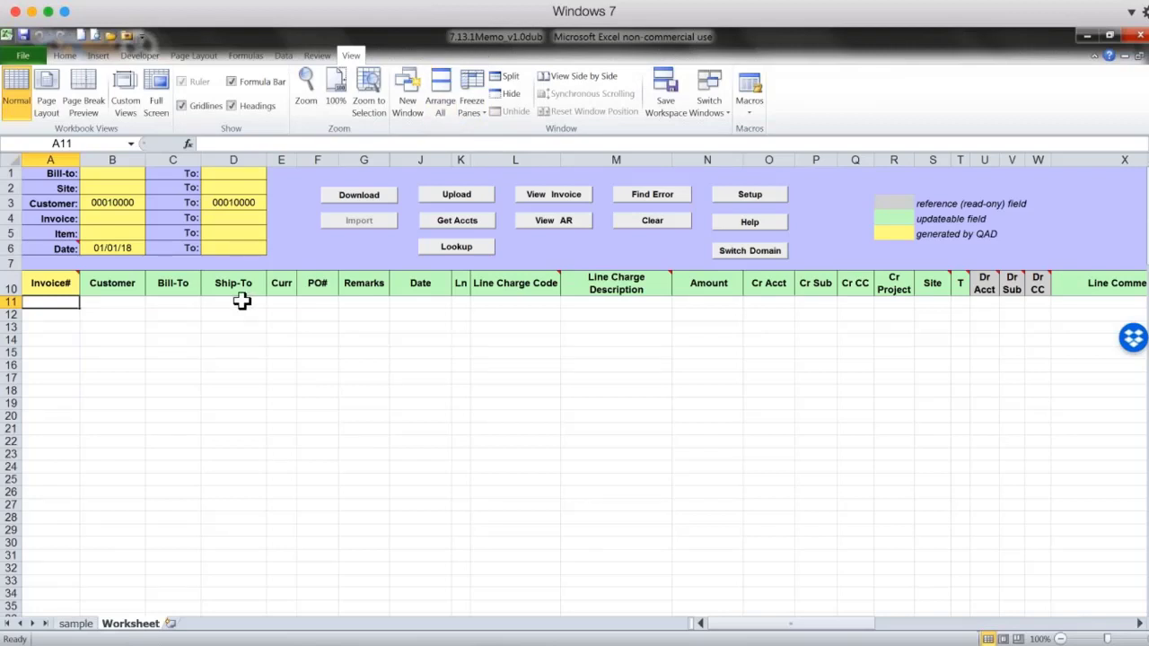
click(241, 302)
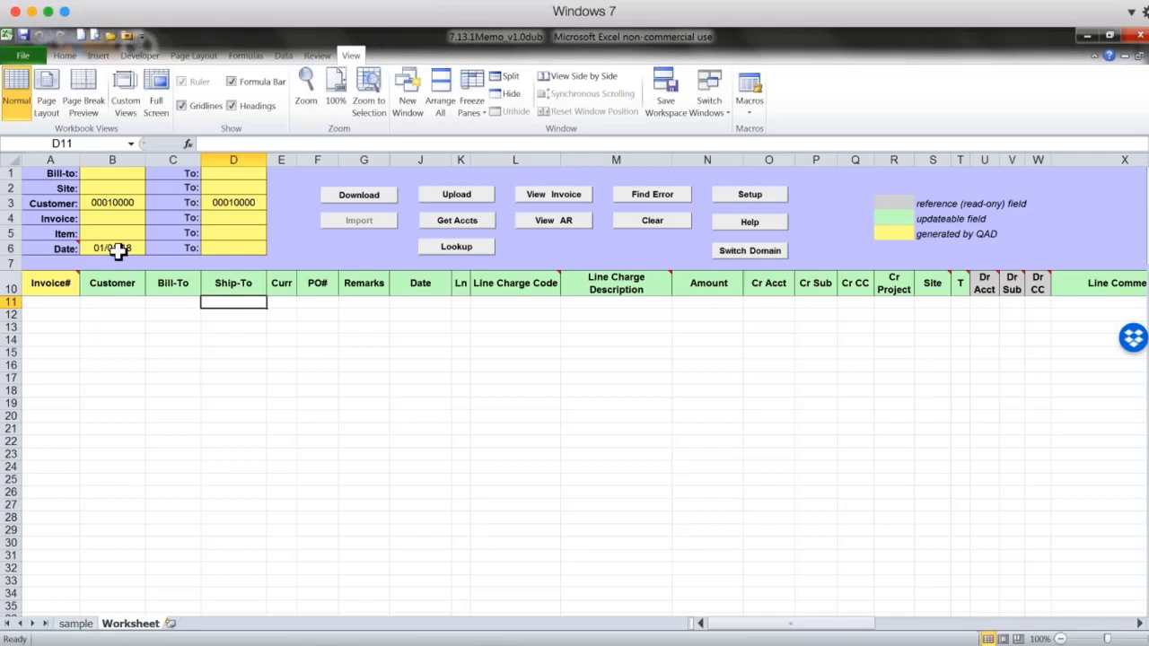
click(216, 247)
text(01)
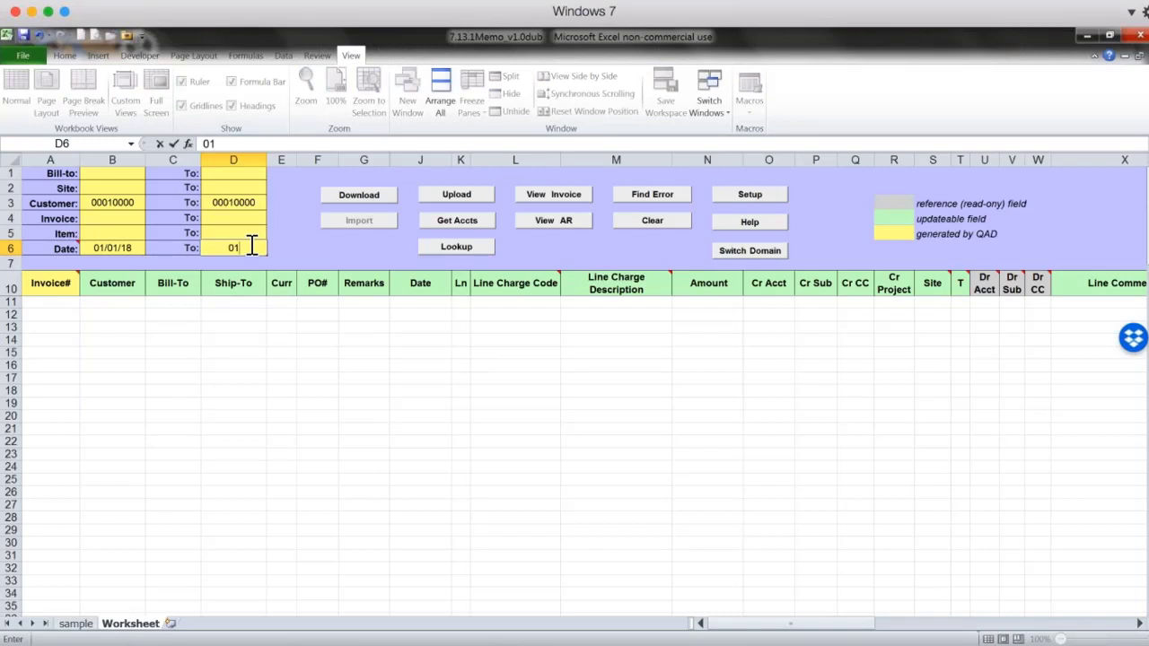
text(/31/18)
Empty both customer limits B3 and D3 and select the 32Soft Test database on port 11076.
click(112, 202)
key(BackSpace)
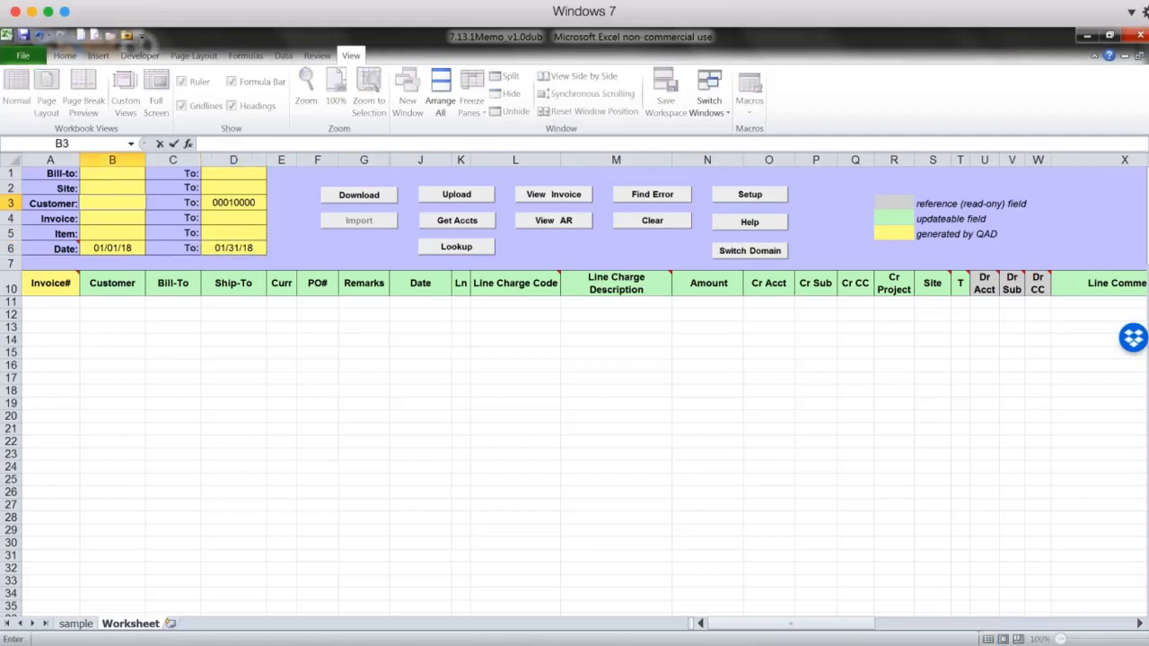
click(233, 203)
key(Delete)
click(515, 454)
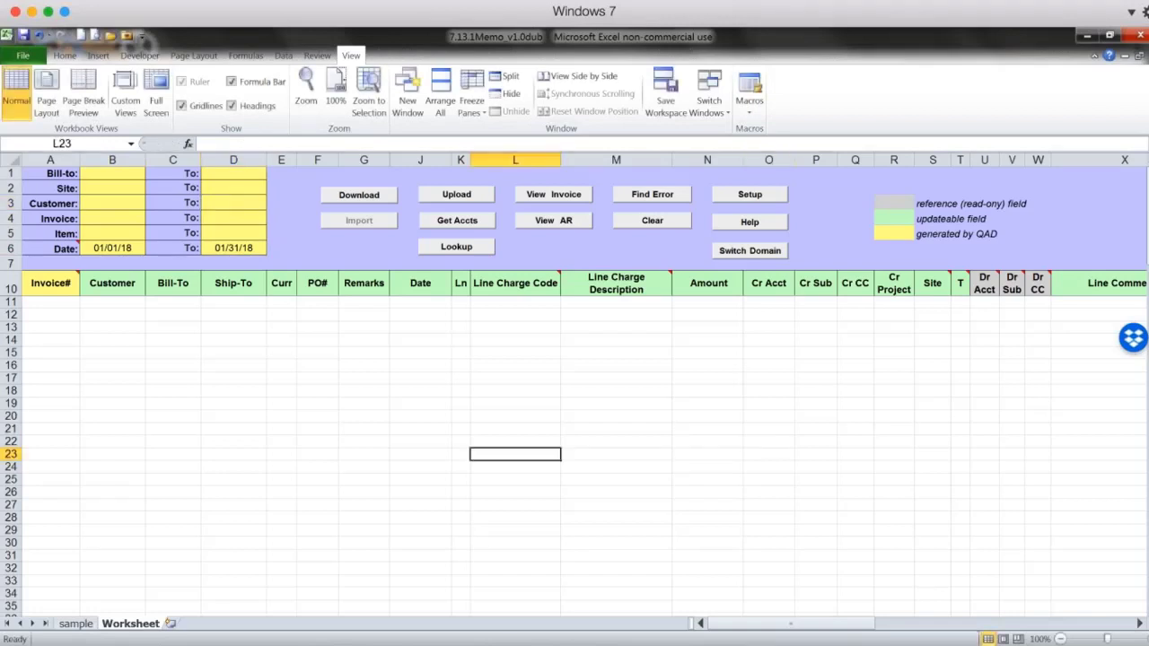
click(749, 196)
click(618, 324)
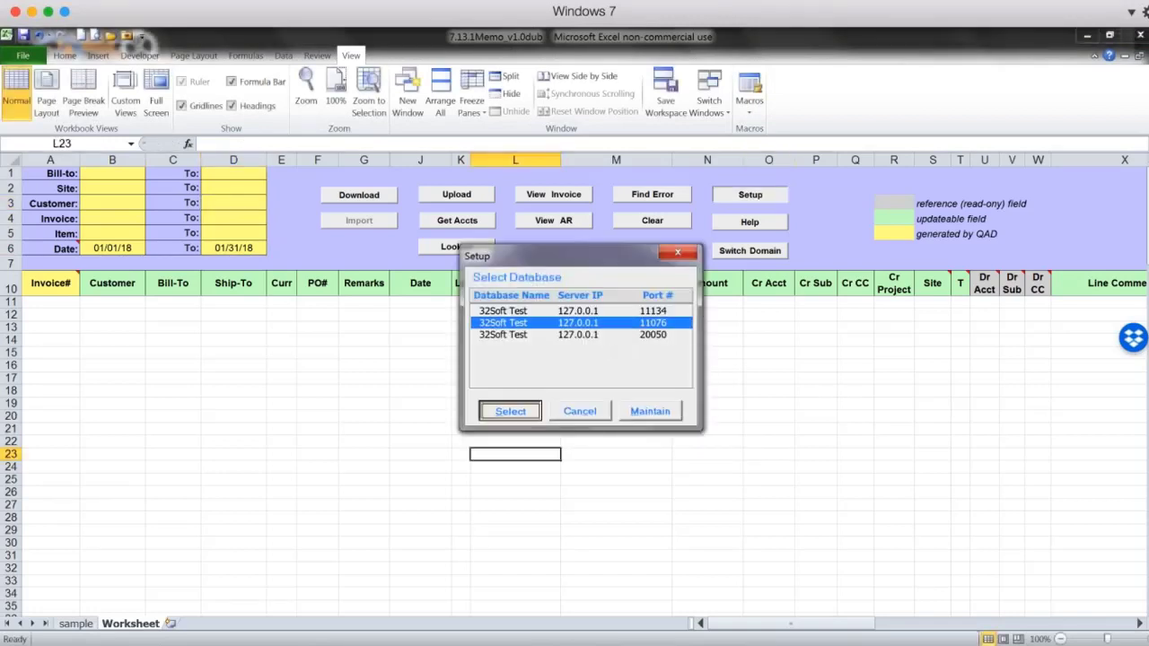
Download the posted invoices from the chosen database, skipping the QAD sign-in.
key(Return)
key(Return)
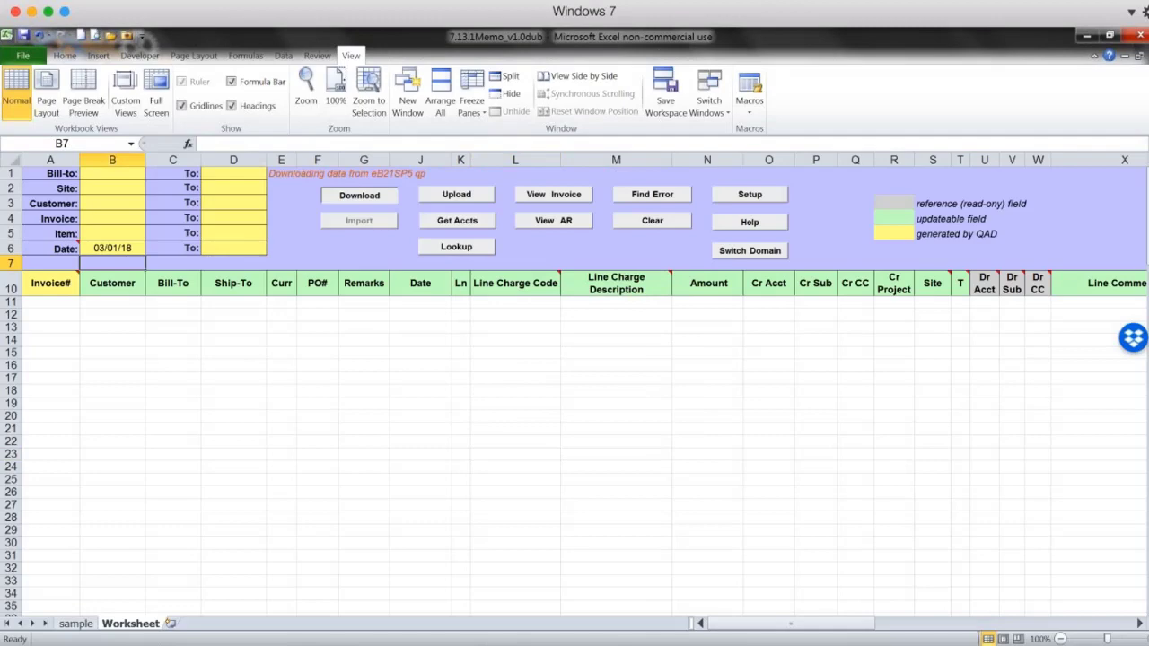
click(649, 221)
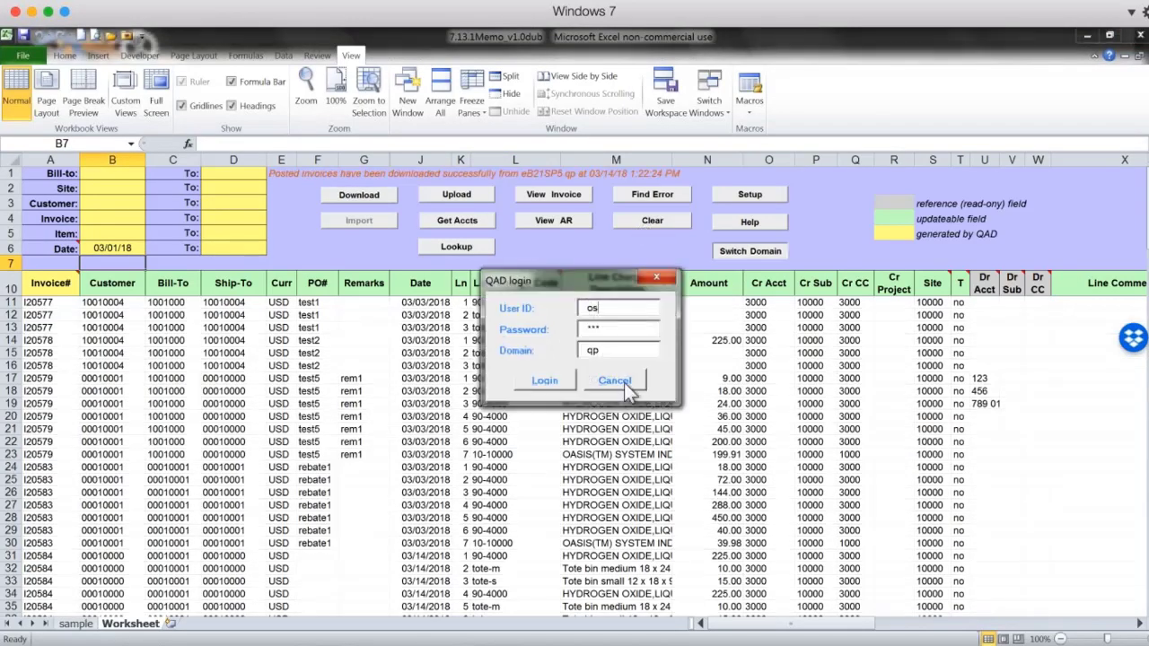
click(616, 381)
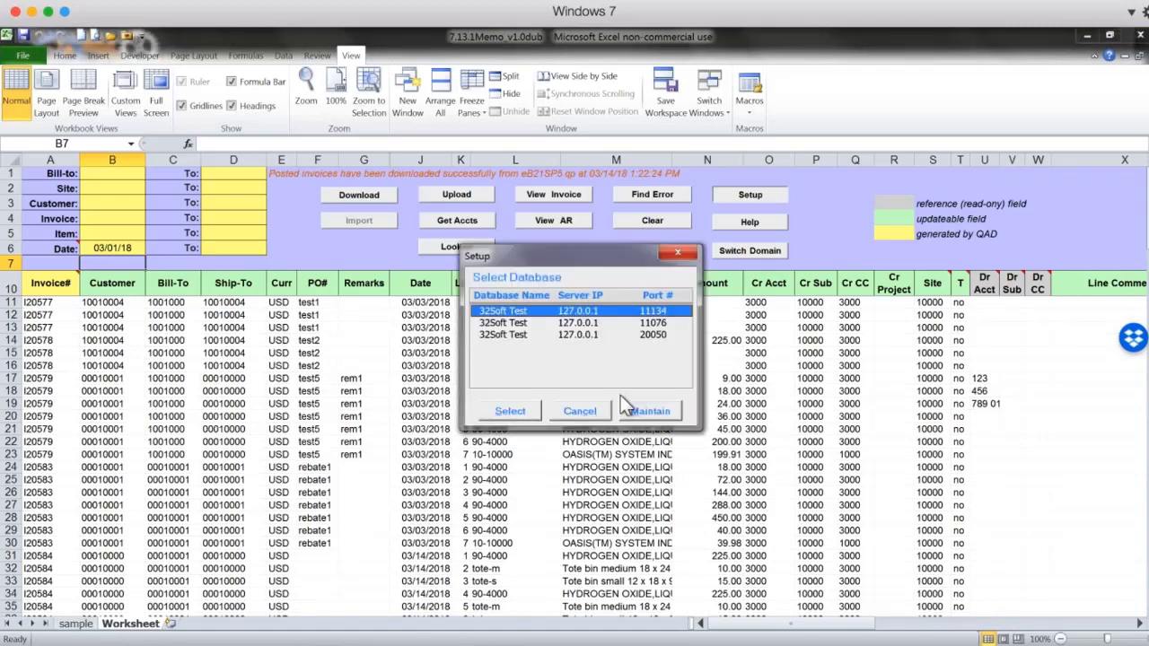
Make the 32Soft Test database on port 20050 the current one.
click(653, 335)
click(512, 411)
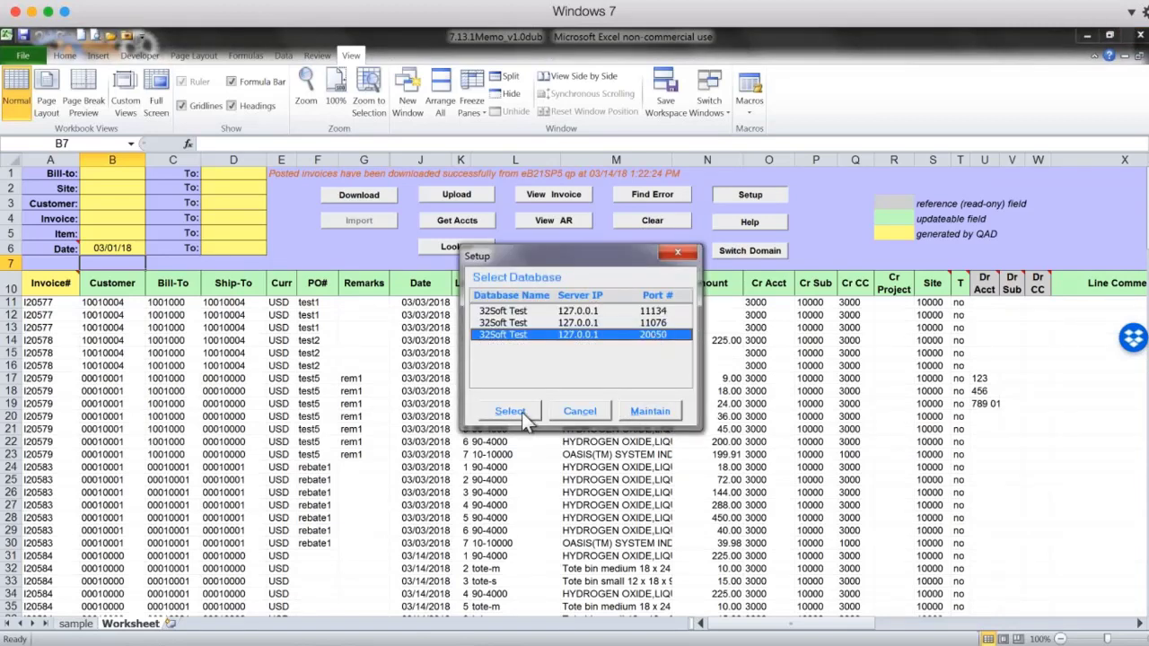
click(613, 395)
click(613, 395)
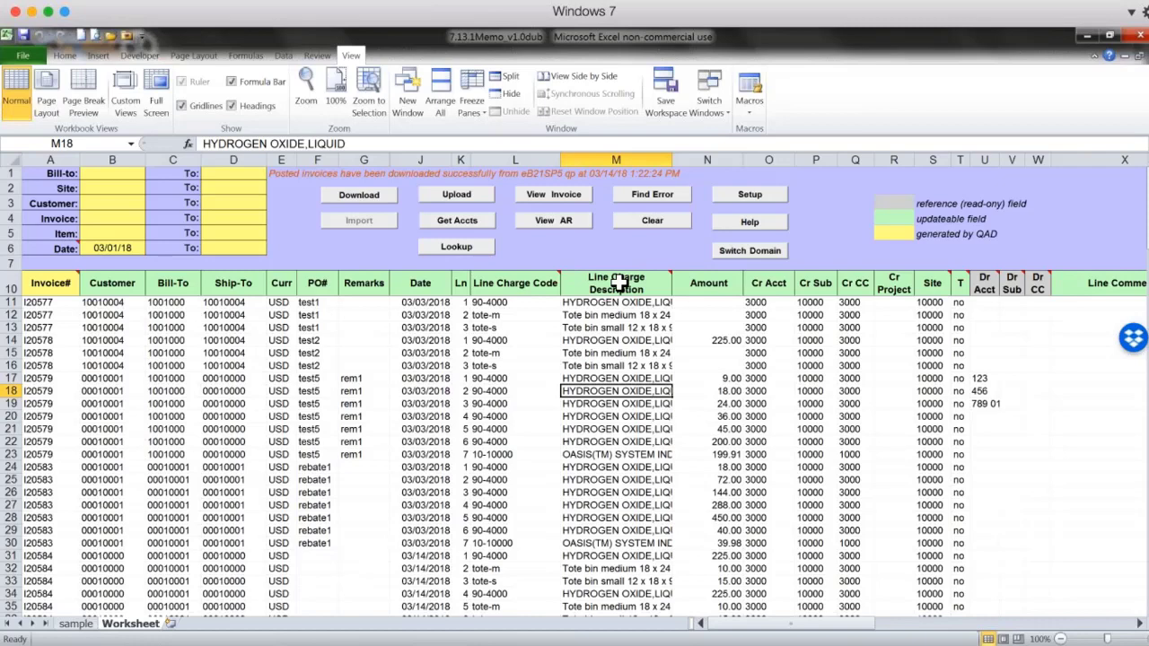
click(174, 302)
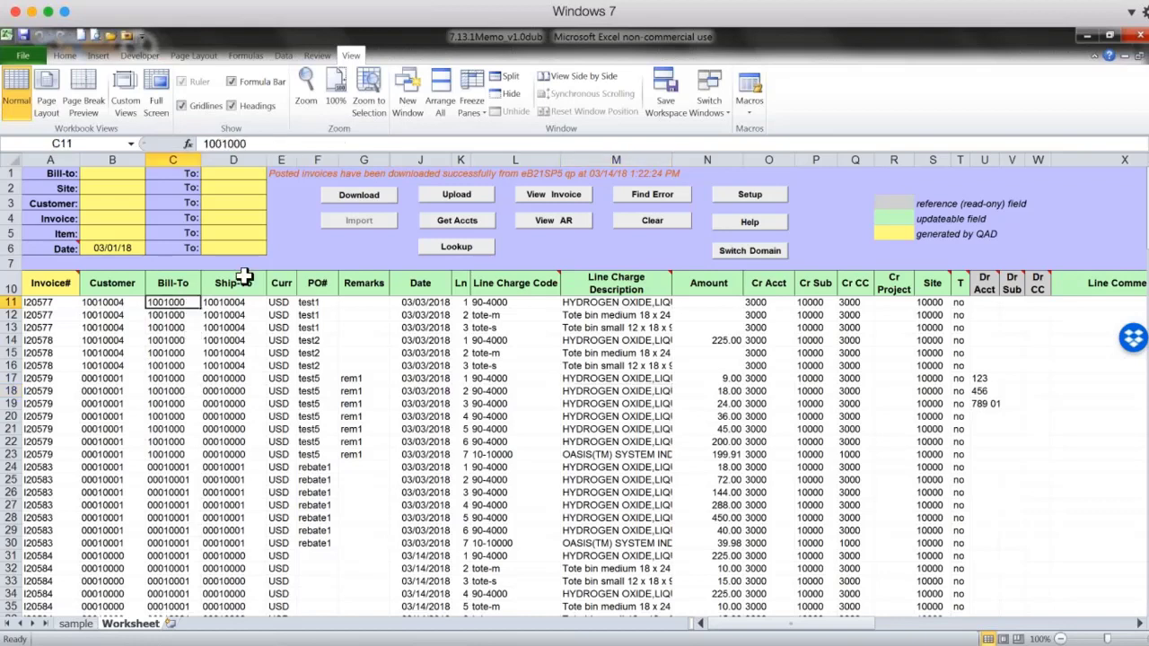
click(553, 220)
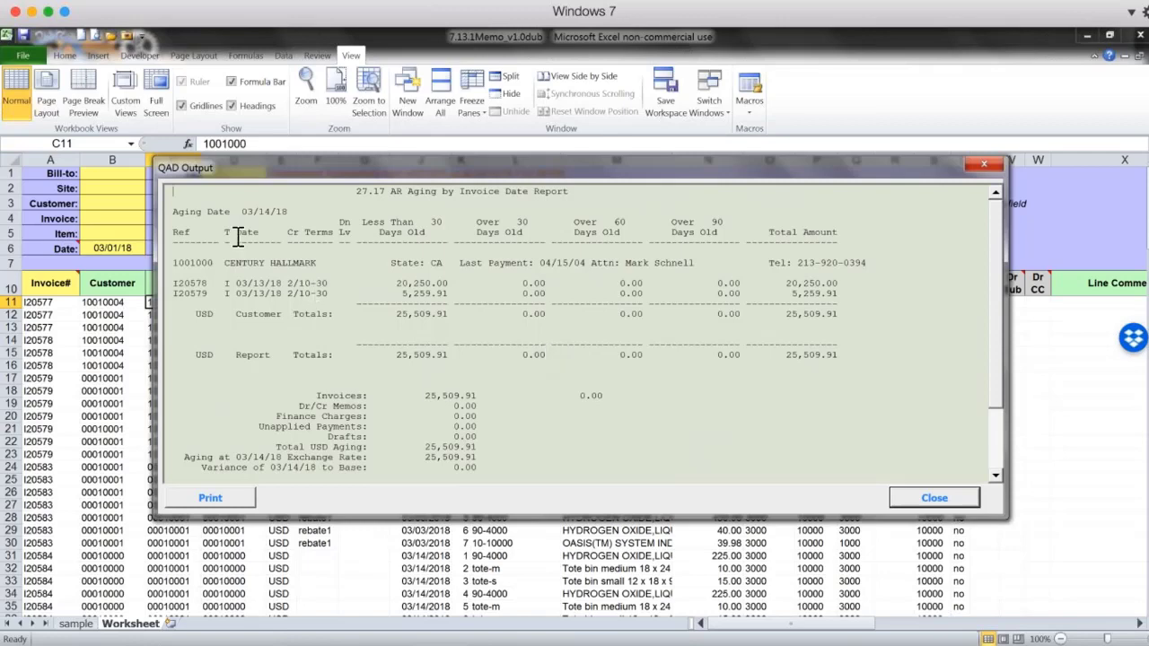
click(933, 499)
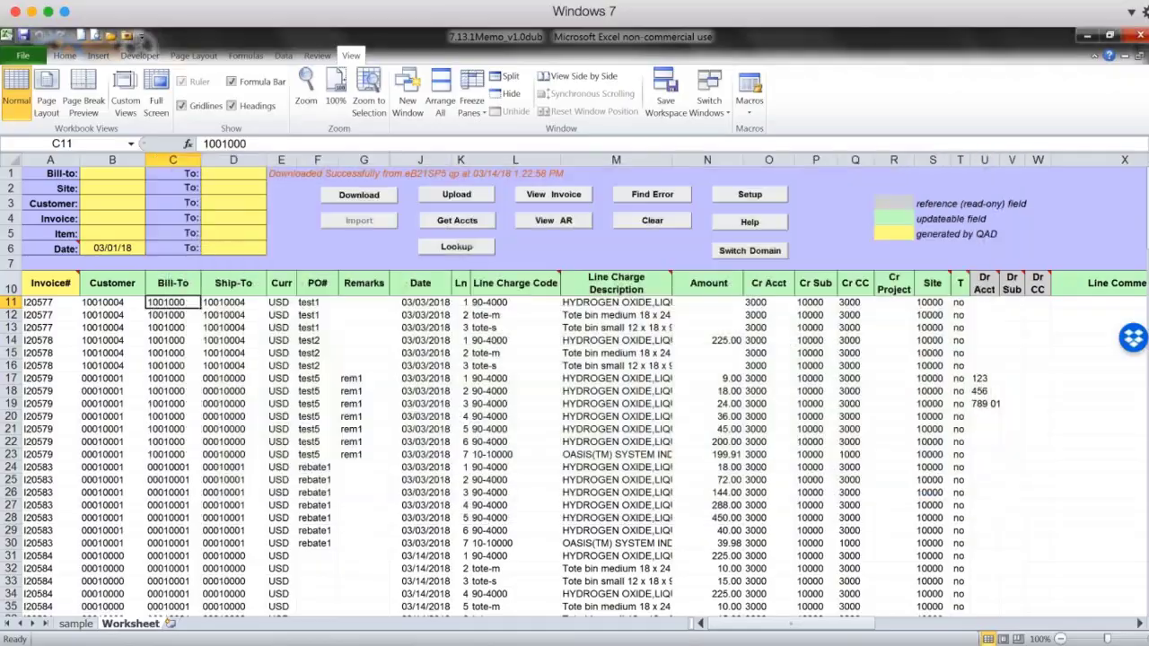